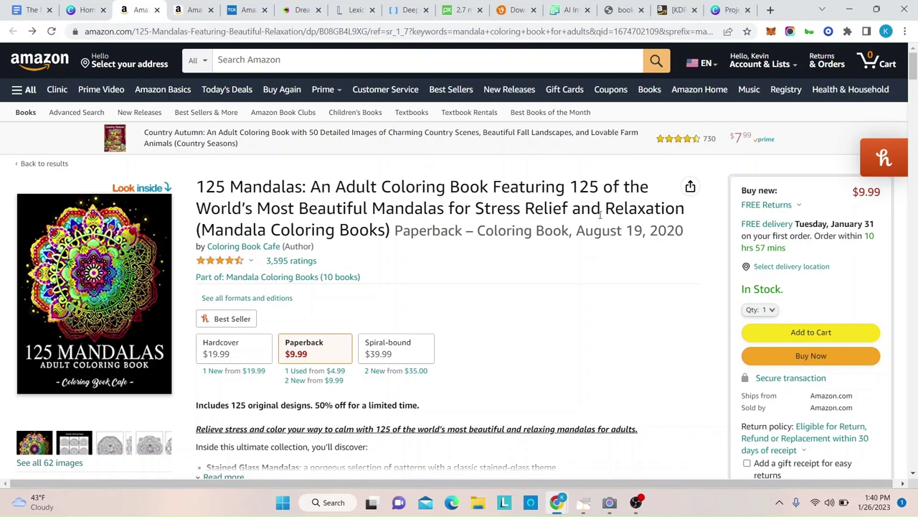
Read the 125 Mandalas Look Inside sample to 'Enjoying this sample?' and close it.
left_click(123, 246)
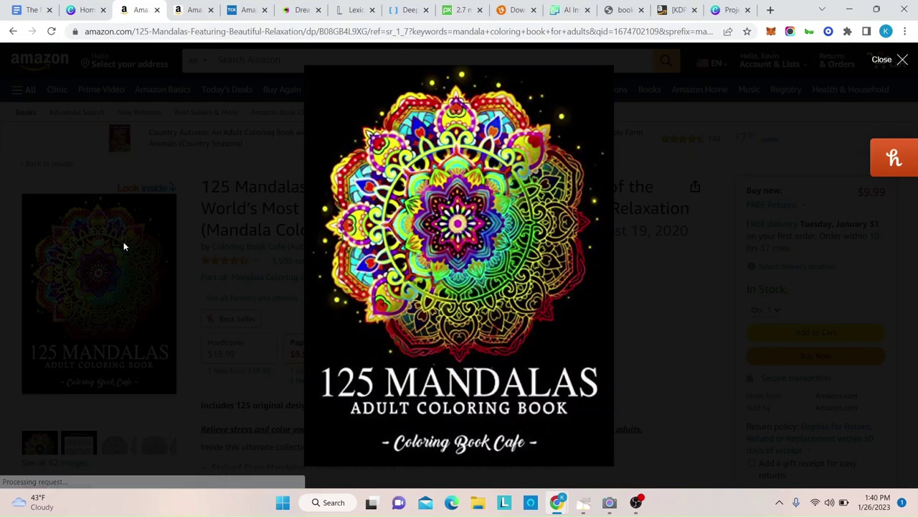
scroll(399, 291, "down", 7)
scroll(492, 280, "down", 7)
scroll(503, 275, "down", 7)
scroll(502, 274, "down", 7)
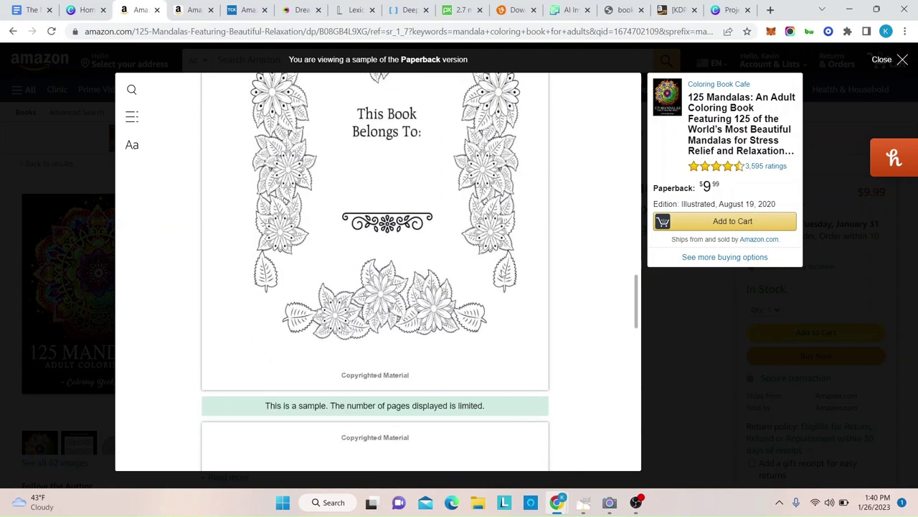
scroll(502, 274, "down", 3)
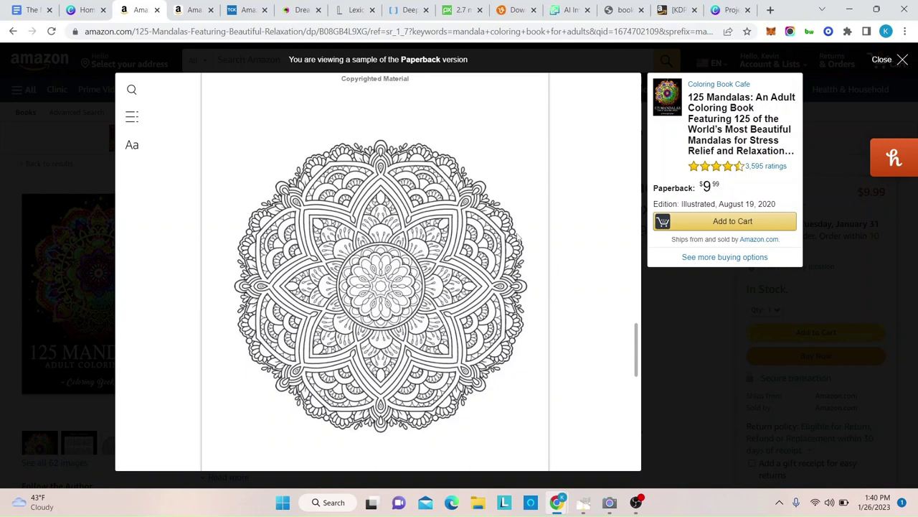
scroll(520, 238, "down", 5)
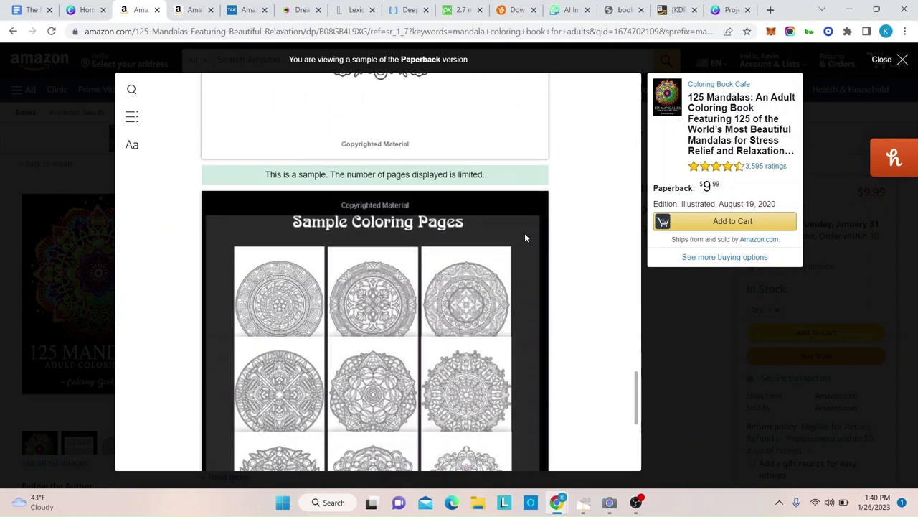
scroll(525, 237, "down", 5)
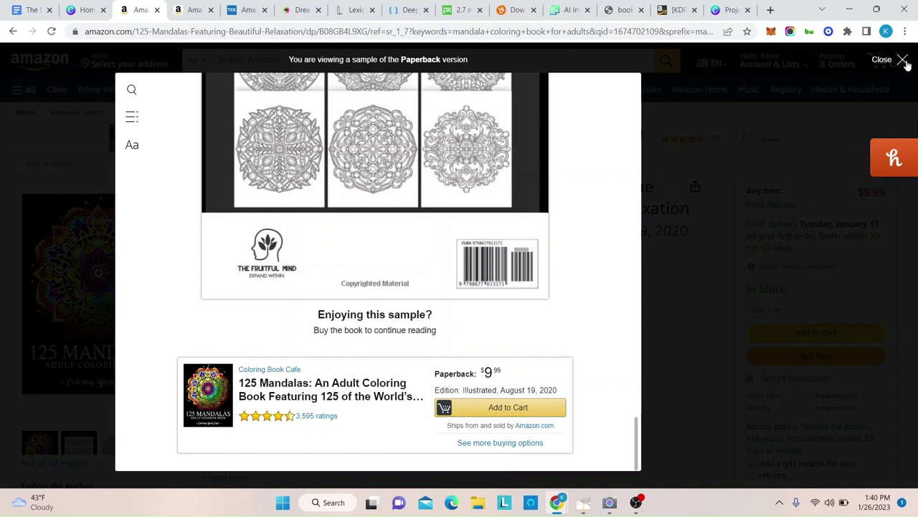
left_click(902, 60)
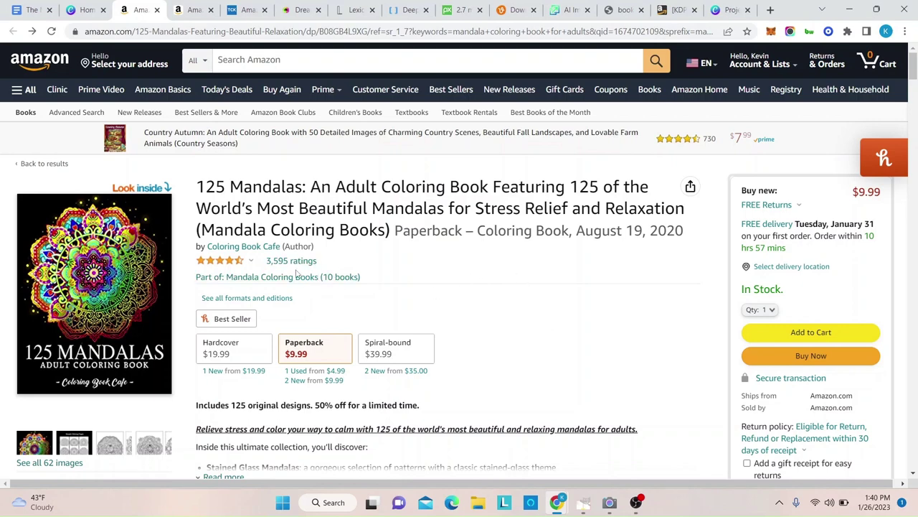
Scroll down to Product details and select the Best Sellers Rank number 5,758.
scroll(296, 273, "down", 10)
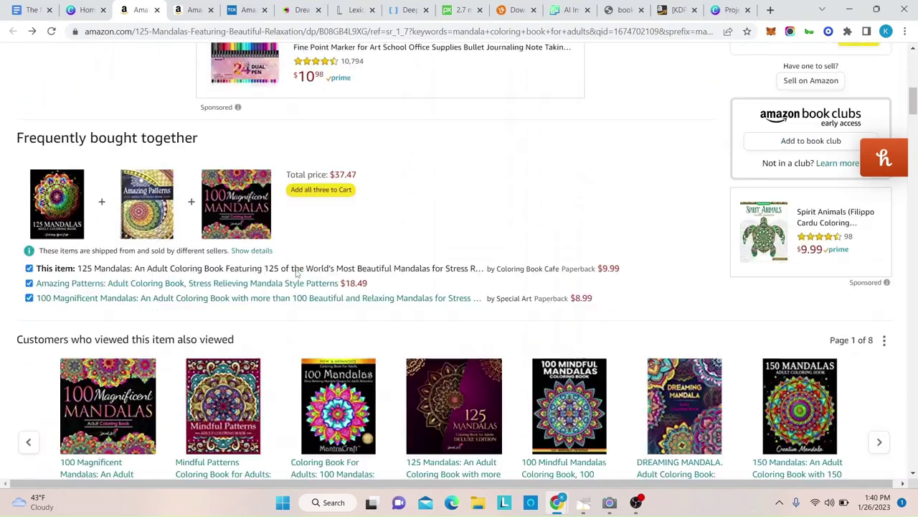
scroll(296, 273, "down", 10)
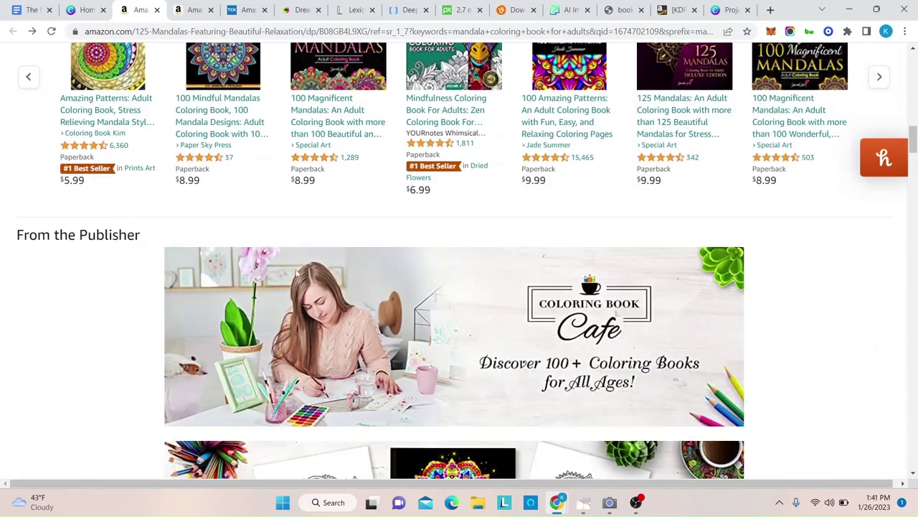
scroll(295, 273, "down", 10)
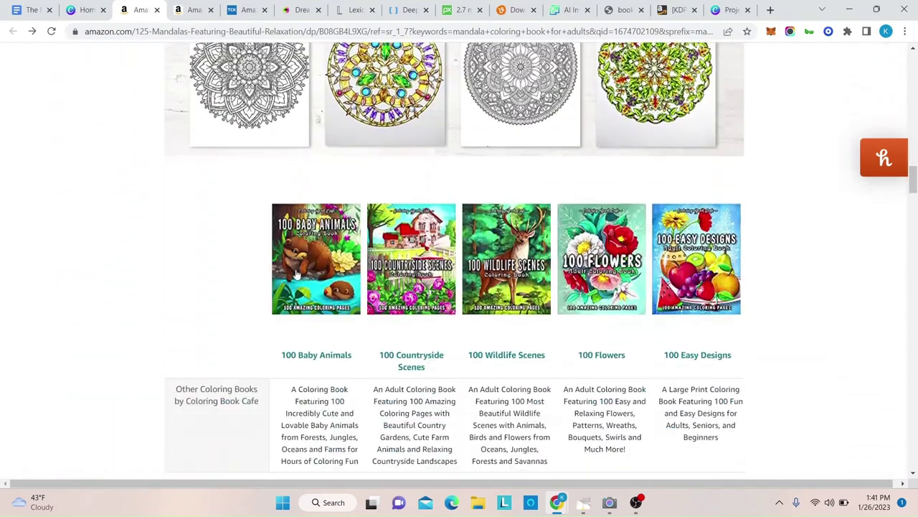
scroll(297, 273, "down", 2)
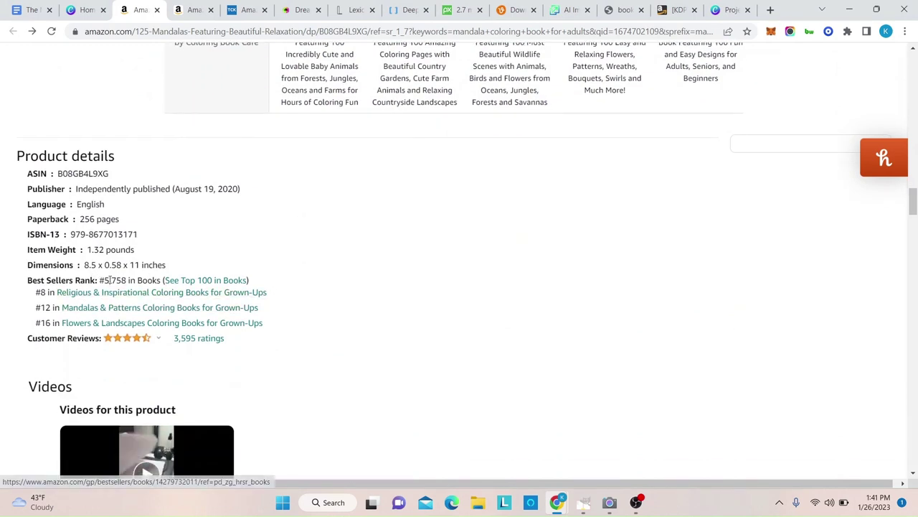
left_click_drag(105, 280, 127, 280)
key("ctrl+c")
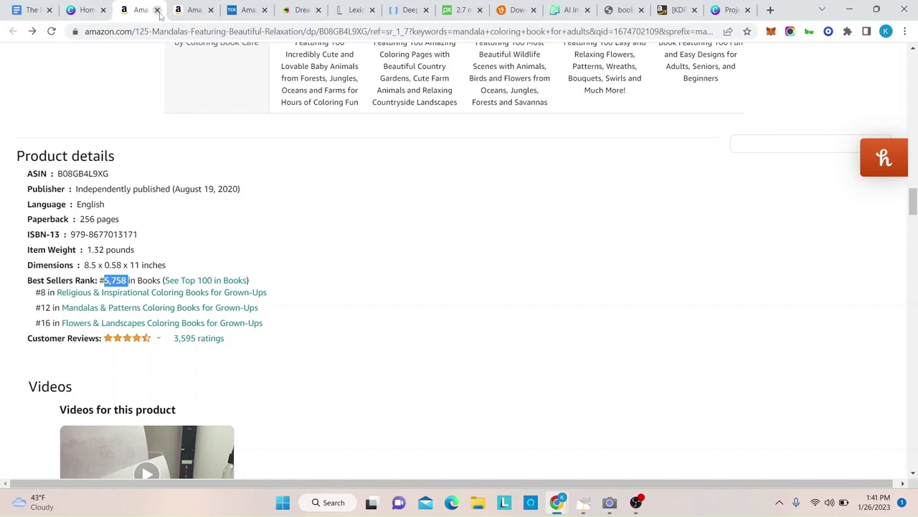
In the BSR calculator, paste the rank as 5758, choose Book, and calculate sales.
left_click(245, 10)
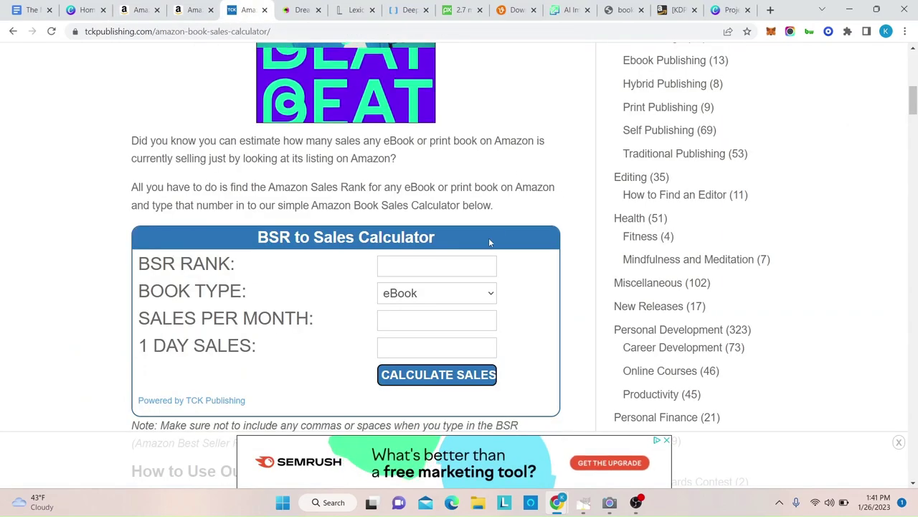
left_click(429, 266)
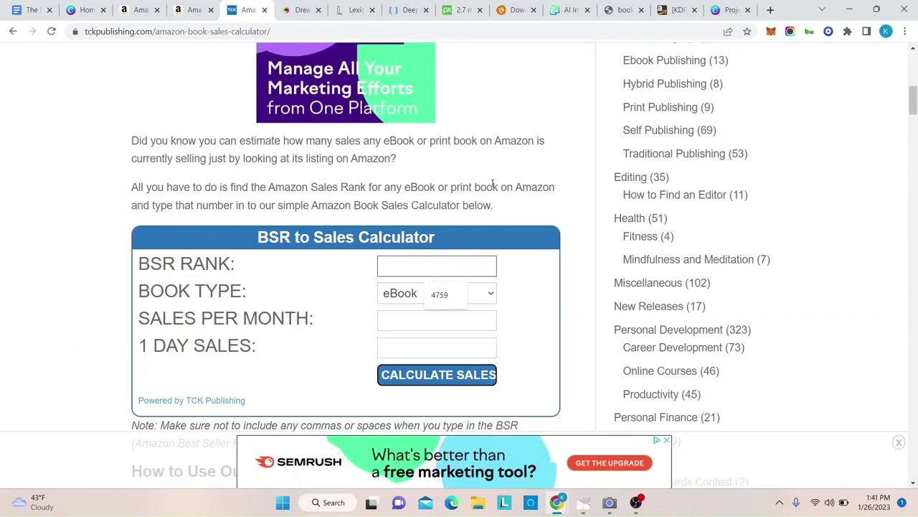
key("ctrl+v")
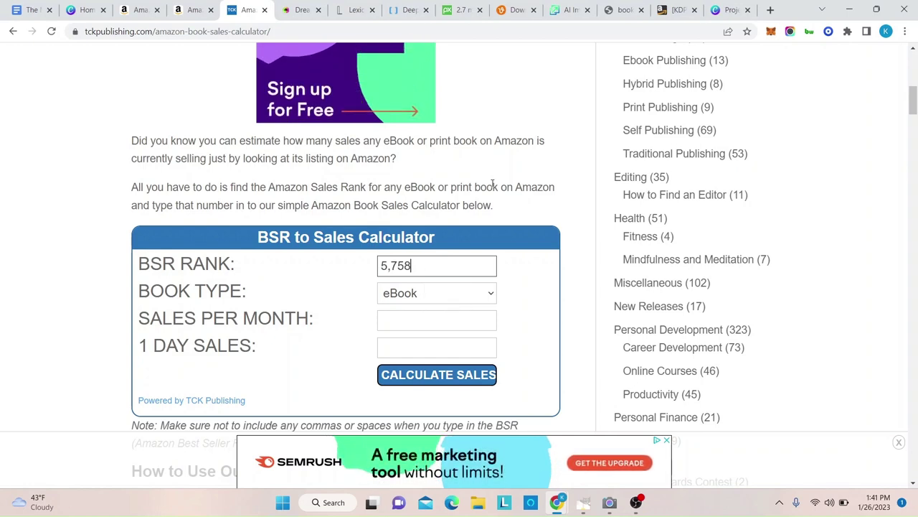
key("Left")
key("Left")
key("Left")
key("BackSpace")
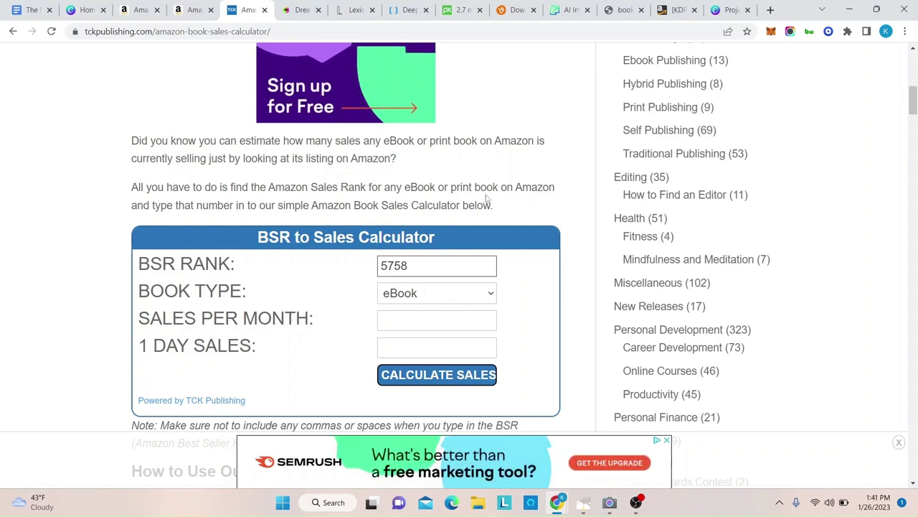
left_click(476, 293)
left_click(461, 324)
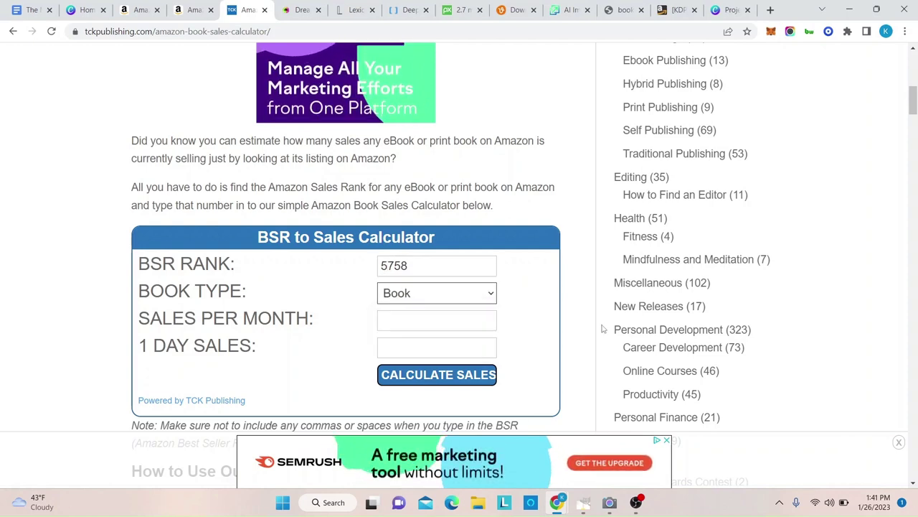
left_click(459, 381)
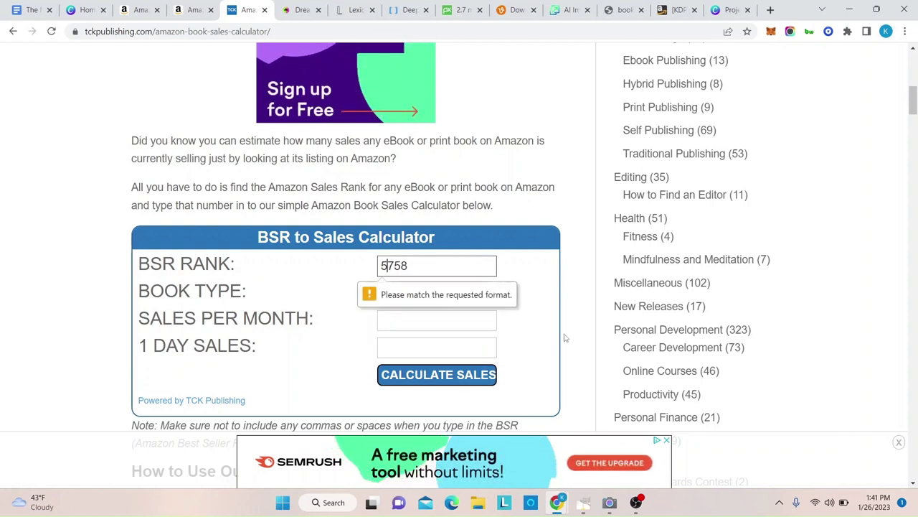
Retry the rank entry, removing a trailing space and then trying it as 5,758.
left_click(418, 266)
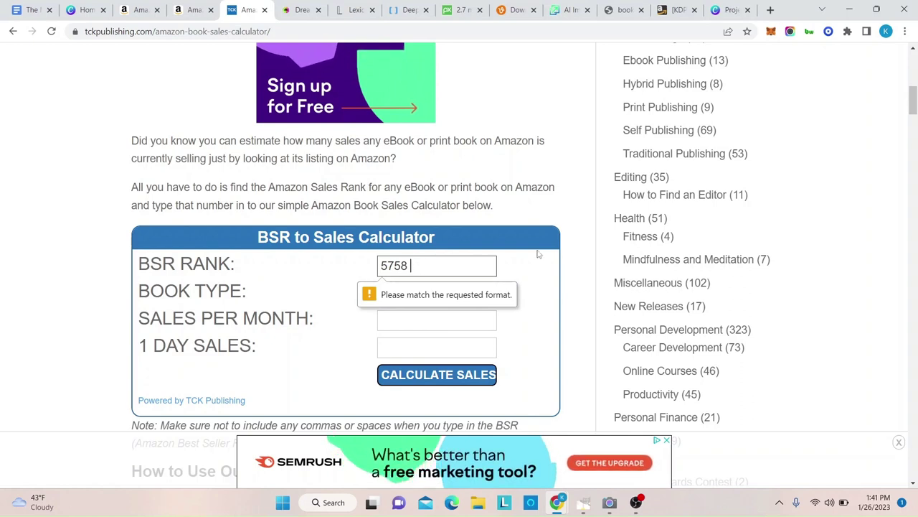
key("BackSpace")
key("Return")
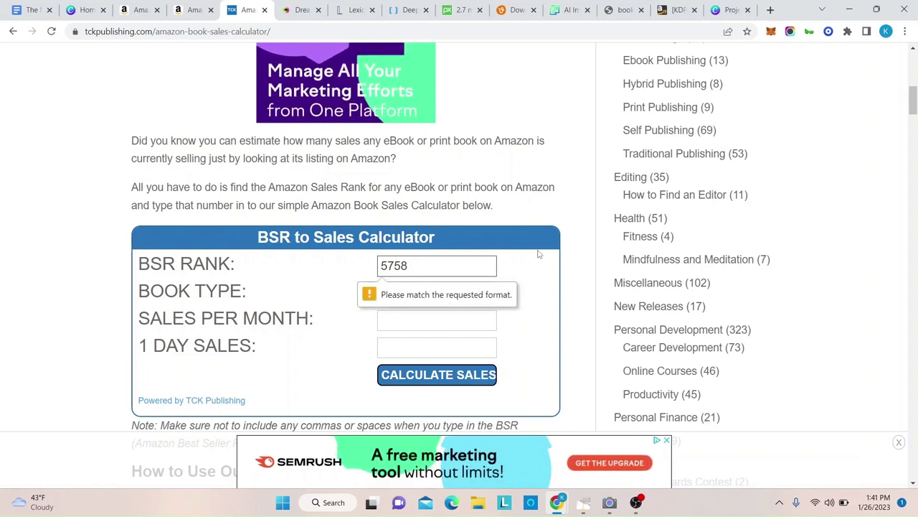
left_click(486, 267)
left_click_drag(411, 269, 379, 267)
left_click(385, 266)
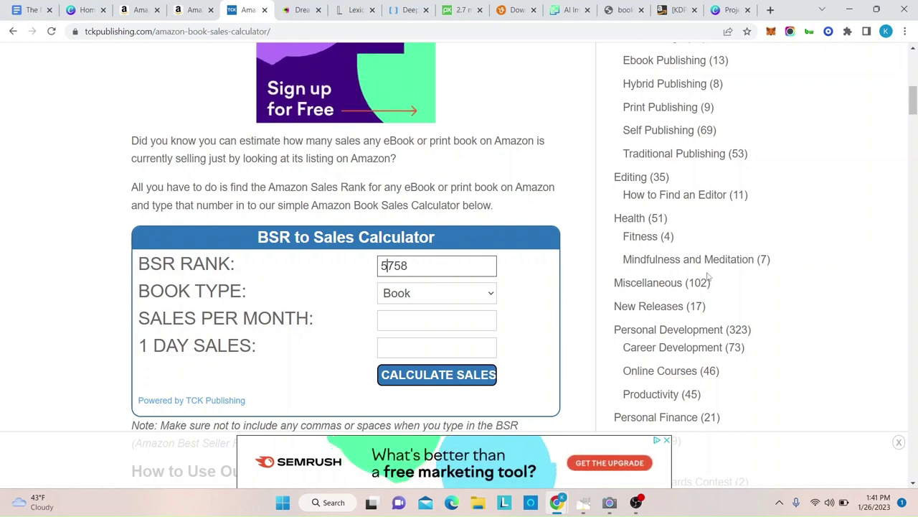
type(",")
key("Return")
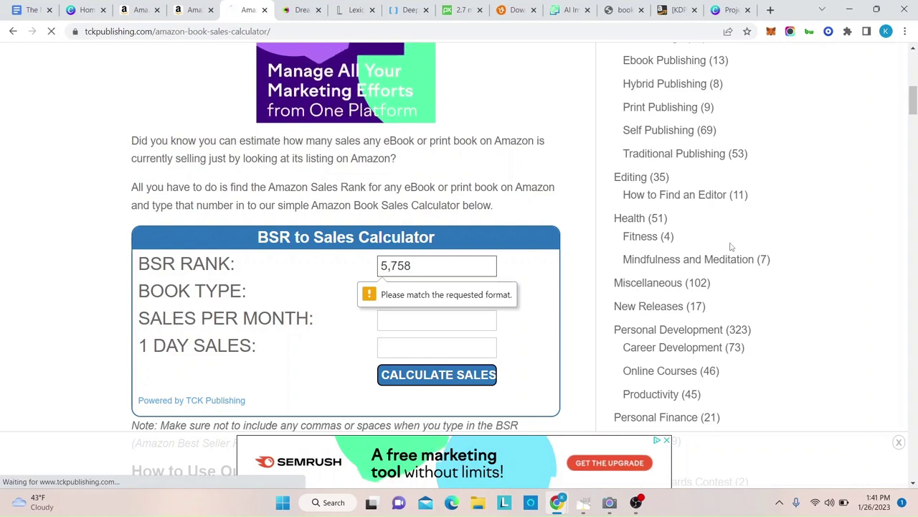
Reload the calculator and enter 5758 as a Book, getting 587 monthly and 39 daily sales.
key("F5")
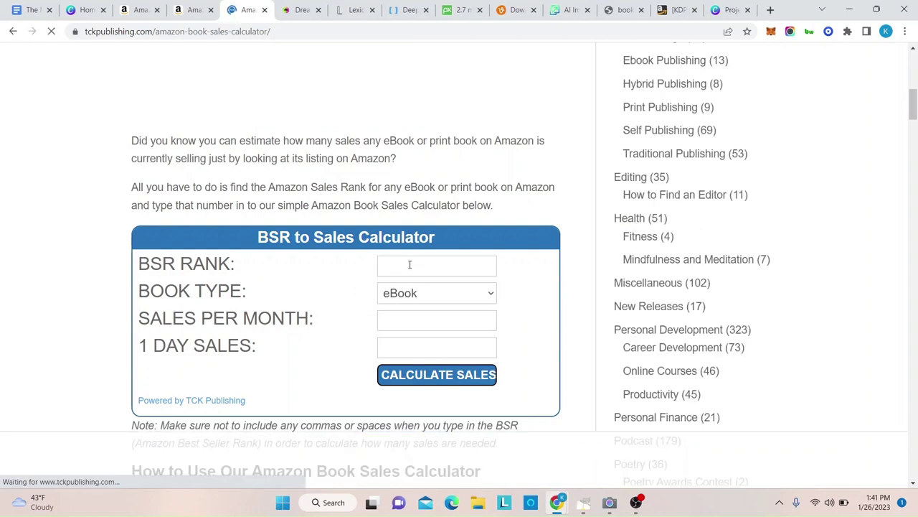
left_click(413, 269)
type("5758")
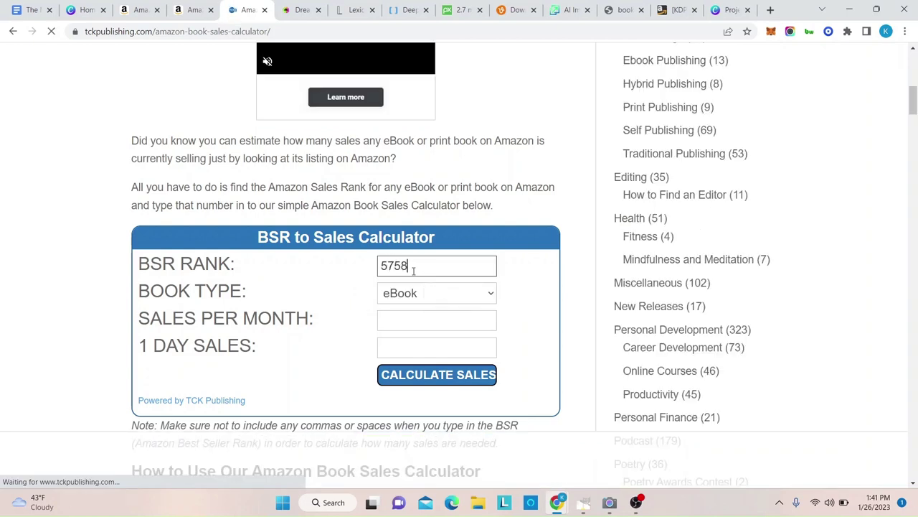
left_click(492, 294)
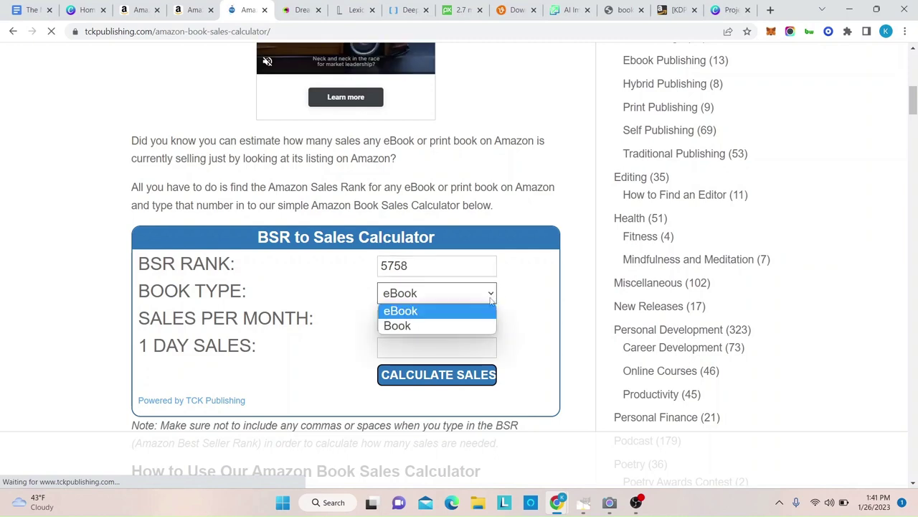
left_click(432, 325)
left_click(437, 374)
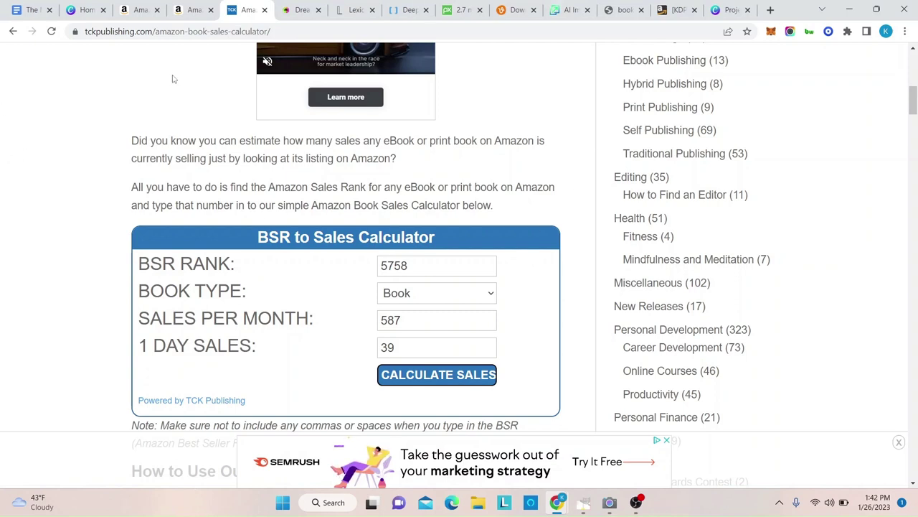
left_click(143, 12)
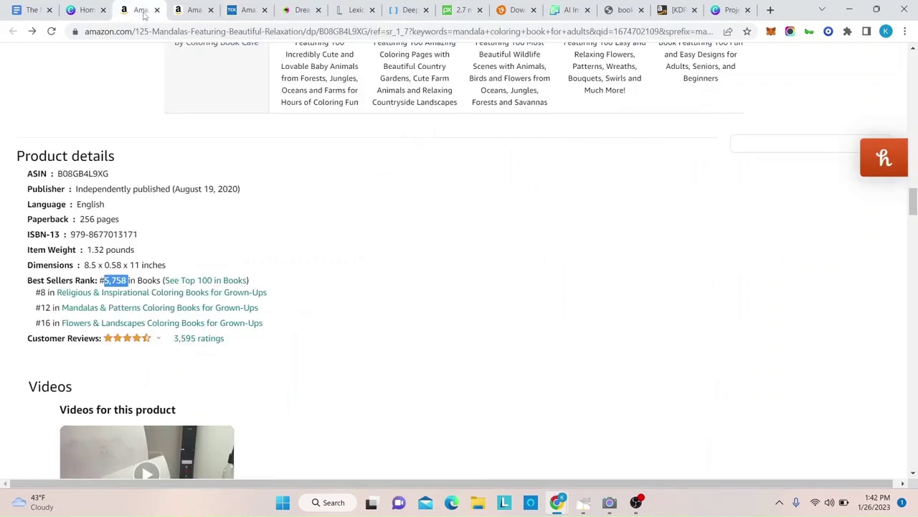
scroll(167, 172, "up", 5)
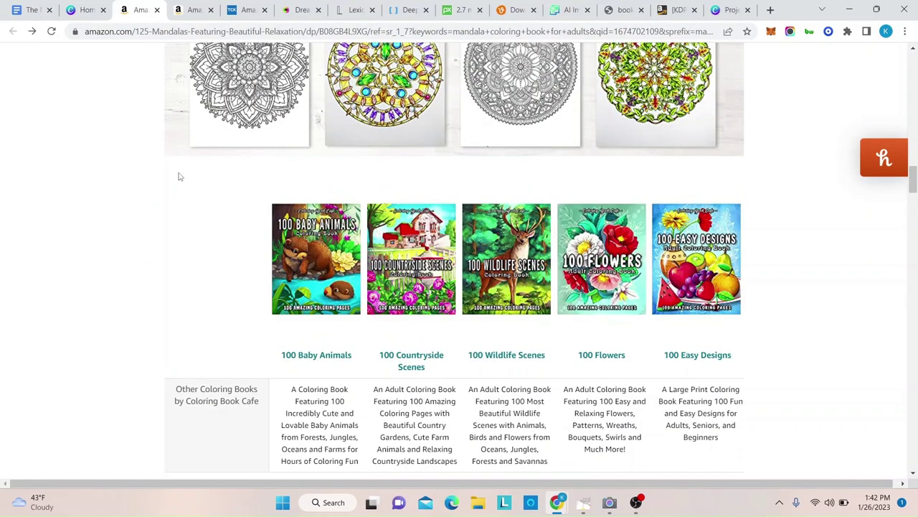
scroll(133, 180, "up", 6)
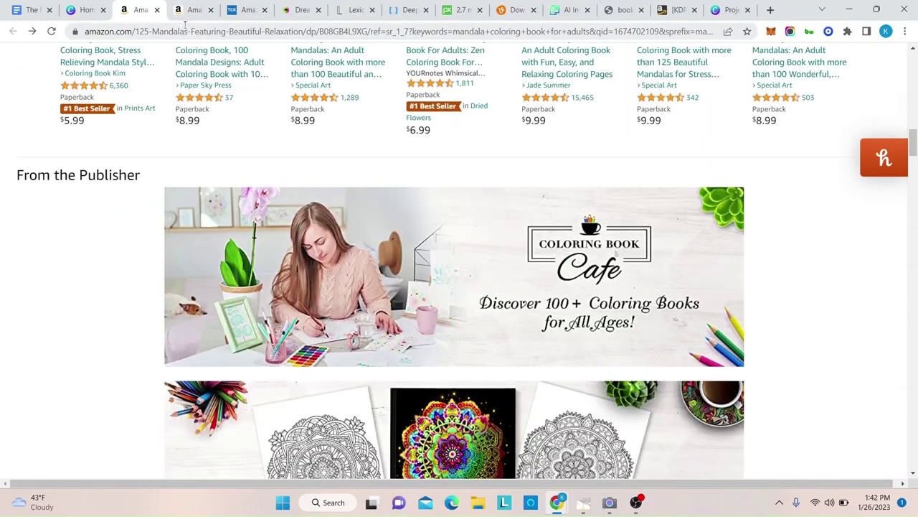
left_click(192, 16)
scroll(309, 414, "down", 3)
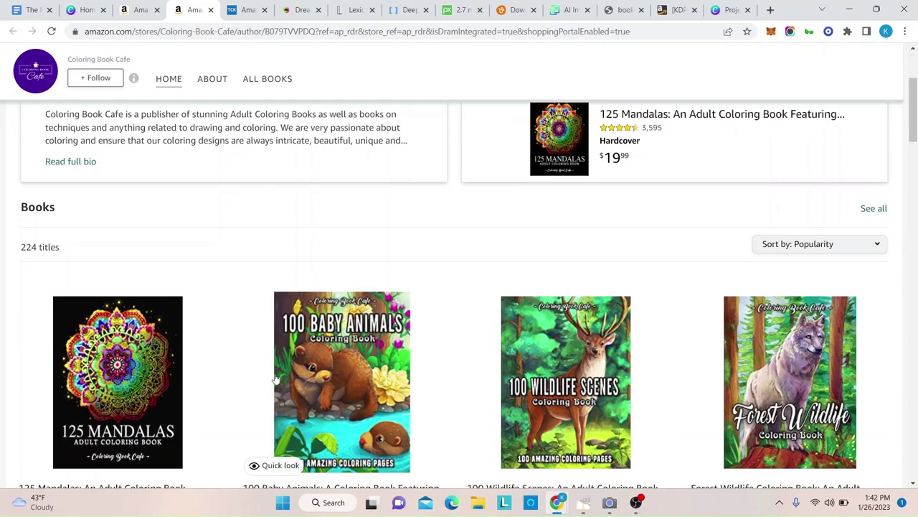
left_click_drag(17, 249, 63, 249)
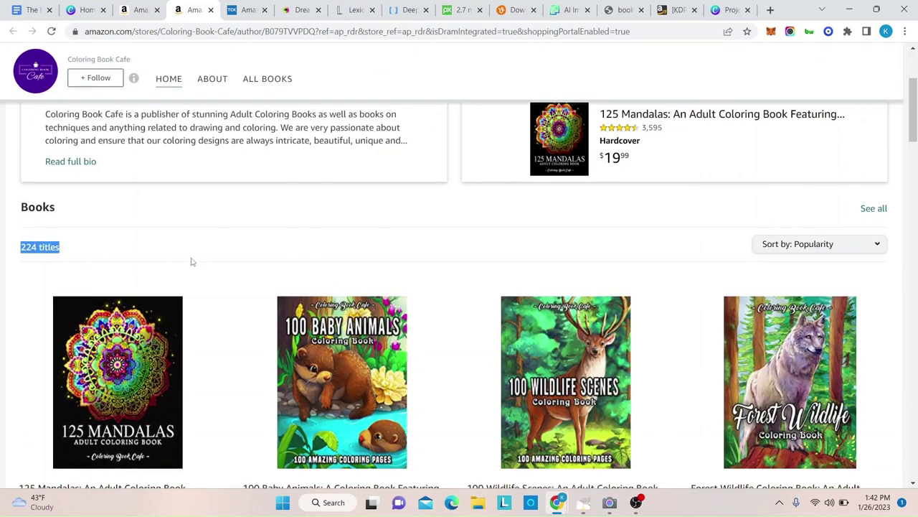
scroll(192, 262, "down", 1)
scroll(192, 262, "down", 2)
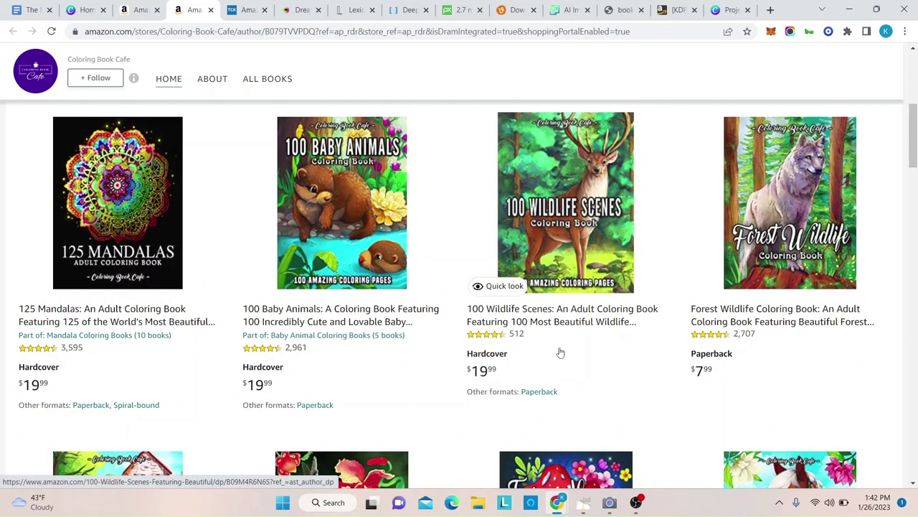
scroll(561, 353, "down", 5)
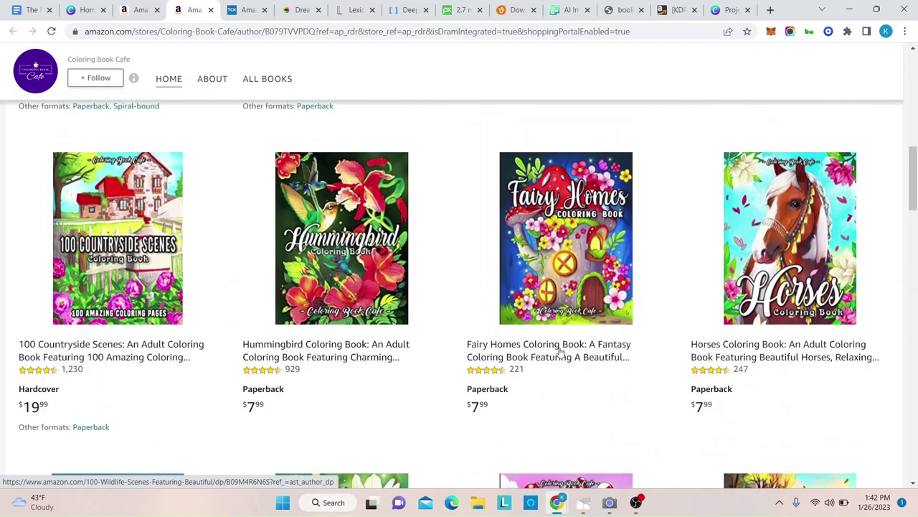
scroll(560, 352, "down", 5)
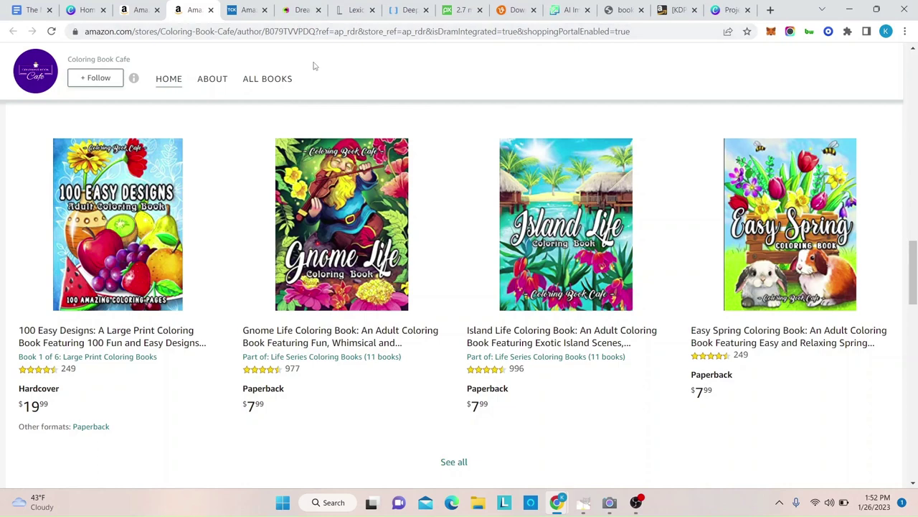
Switch to DreamStudio and place the cursor in its galaxy image prompt box.
left_click(302, 11)
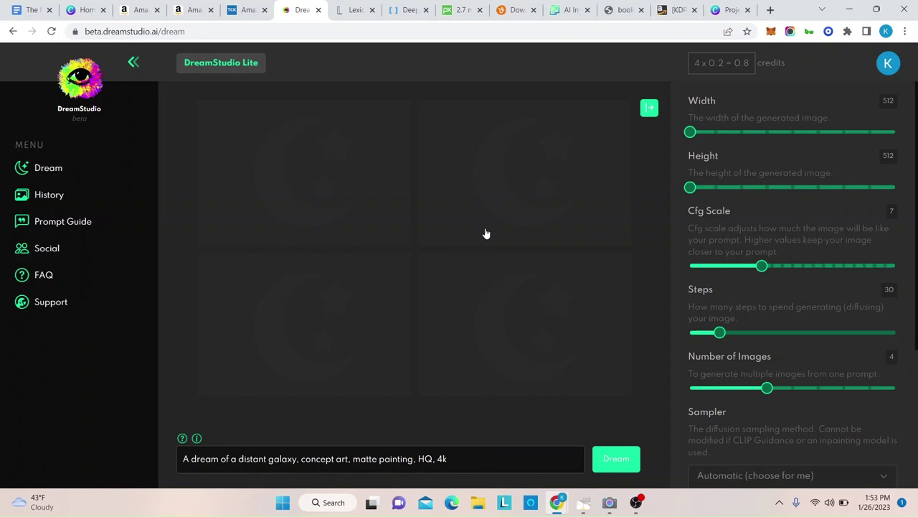
left_click(475, 458)
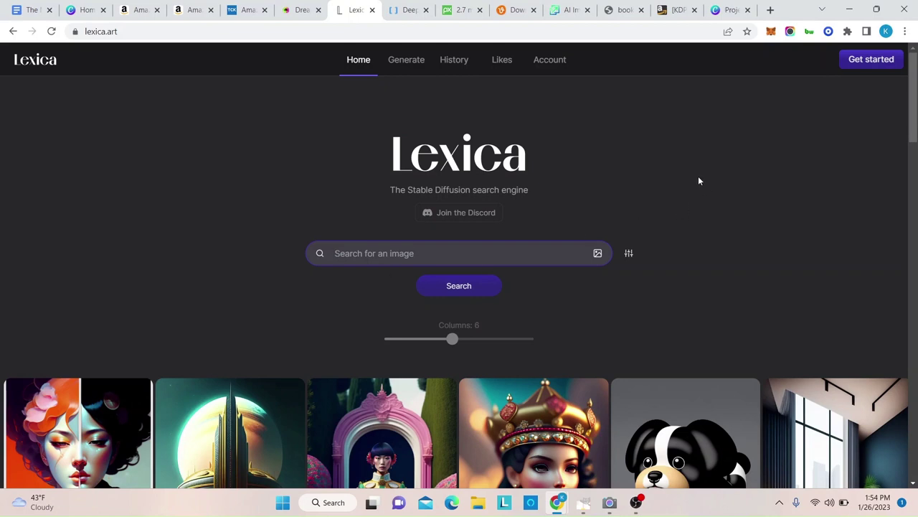
Search Lexica for 'black and white mandala coloring page' and browse the results.
type("black and white mandala")
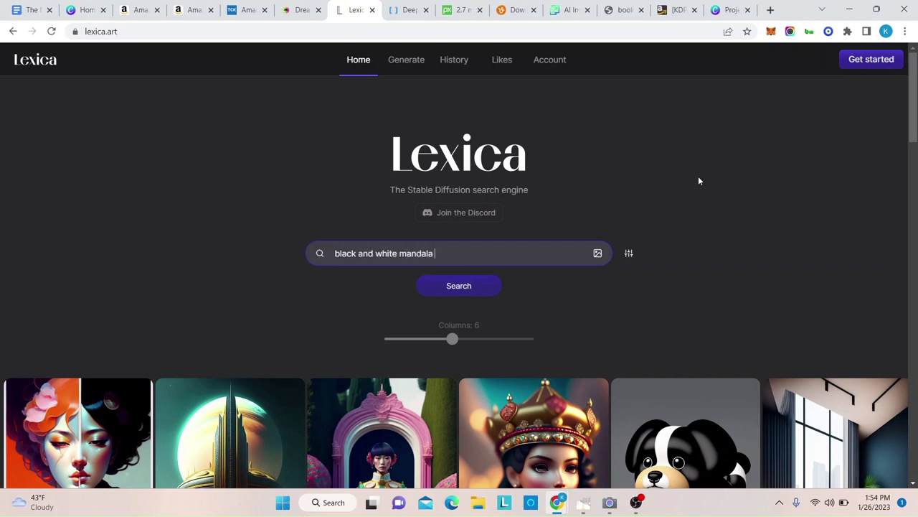
type(" coloring page")
left_click(468, 287)
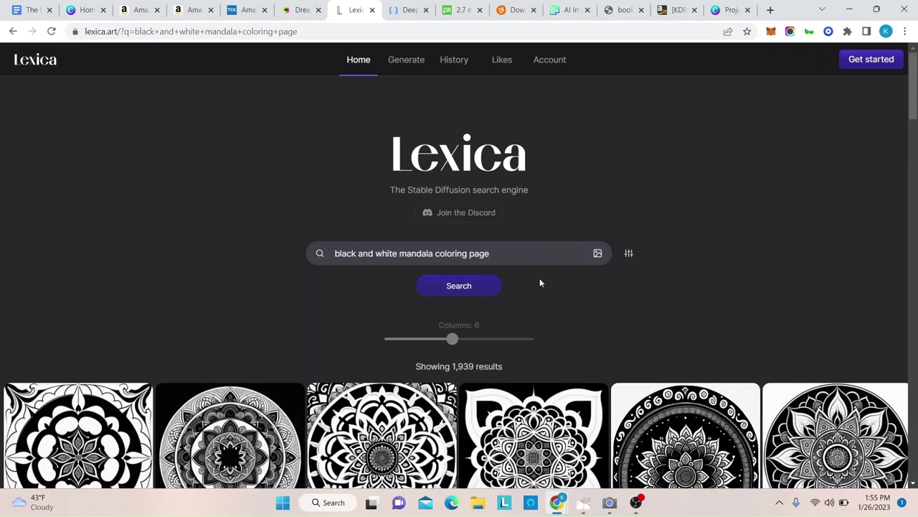
scroll(664, 255, "down", 5)
scroll(685, 265, "down", 1)
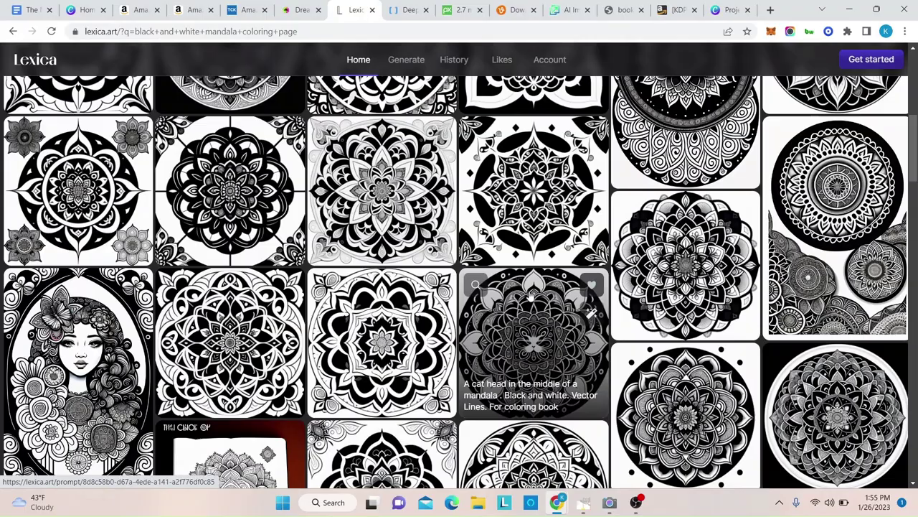
scroll(531, 295, "down", 2)
scroll(531, 295, "down", 4)
scroll(531, 295, "up", 8)
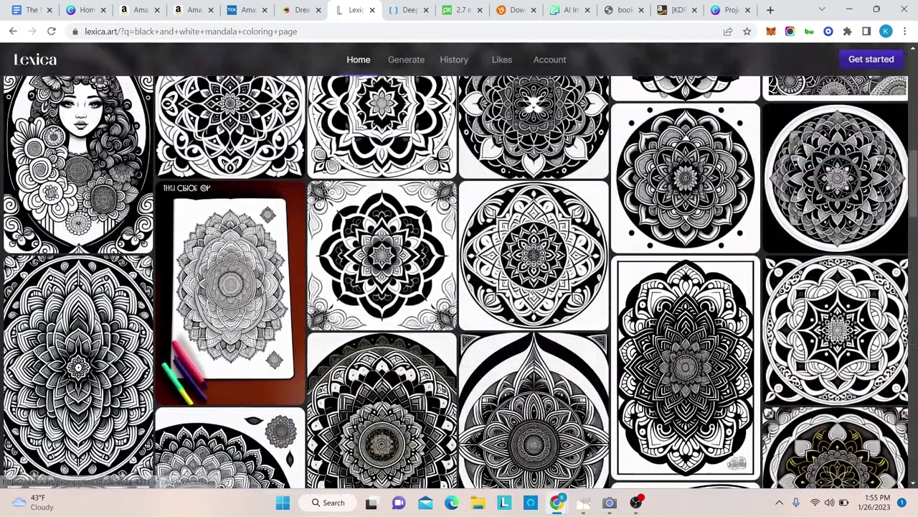
scroll(530, 296, "up", 3)
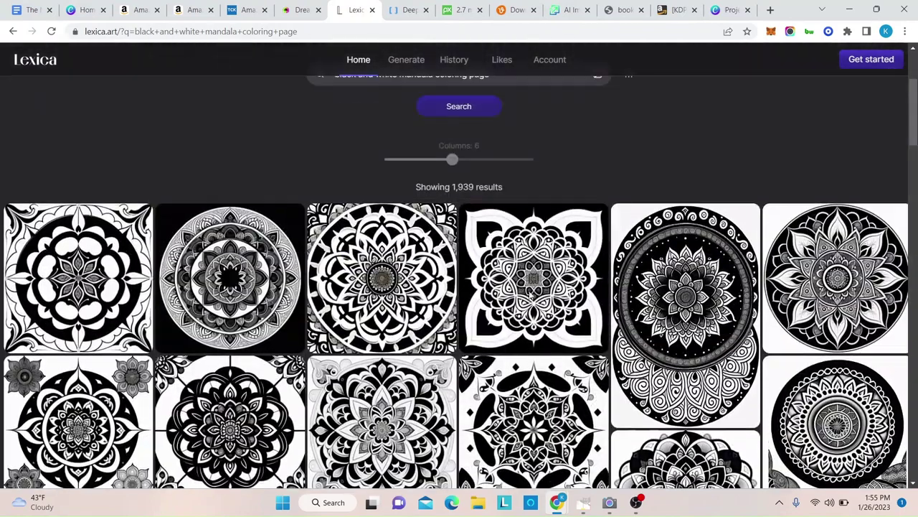
scroll(530, 296, "down", 2)
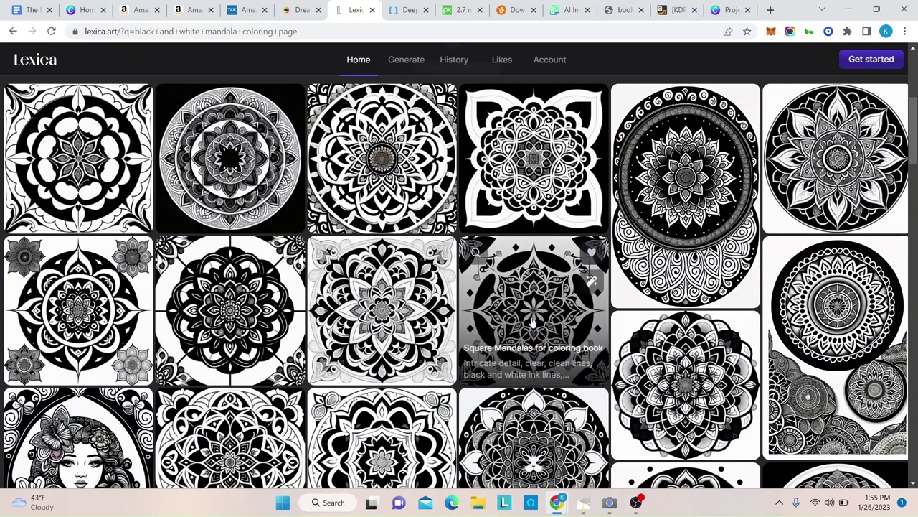
Open the square mandala image and inspect its coloring-book prompt.
left_click(383, 305)
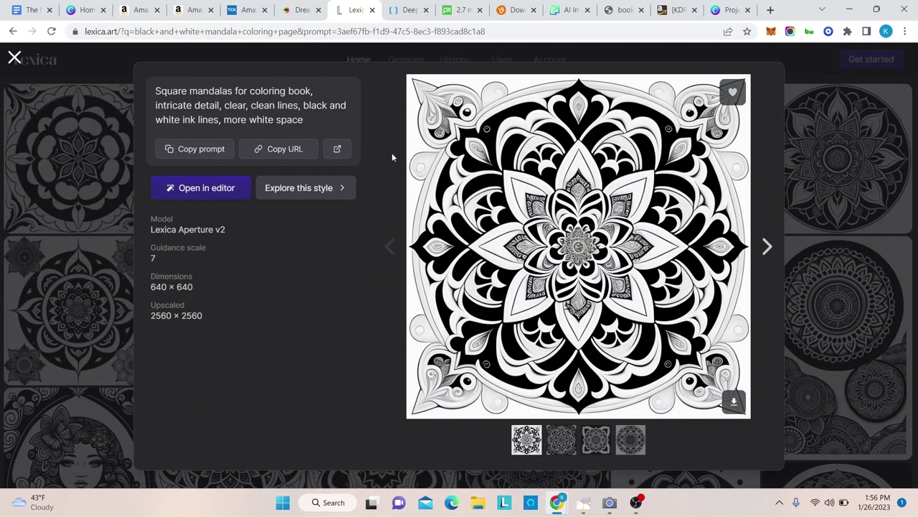
left_click_drag(303, 119, 225, 117)
left_click(246, 117)
Replace DreamStudio's galaxy prompt with the copied Lexica mandala prompt and generate four images.
left_click(191, 147)
left_click(302, 10)
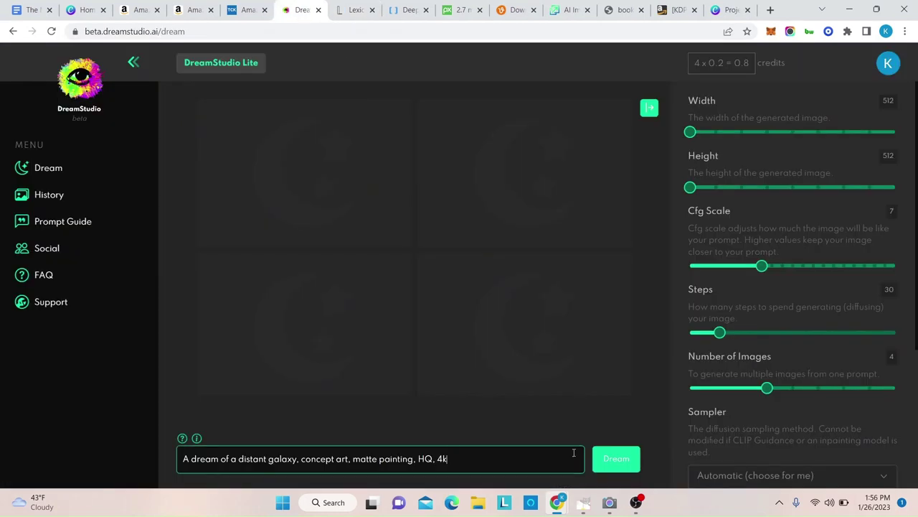
left_click(470, 455)
key("BackSpace")
key("BackSpace")
key("BackSpace")
key("BackSpace")
key("BackSpace")
key("BackSpace")
key("BackSpace")
key("BackSpace")
key("BackSpace")
key("BackSpace")
key("BackSpace")
key("BackSpace")
key("BackSpace")
key("BackSpace")
key("BackSpace")
key("BackSpace")
key("BackSpace")
key("BackSpace")
key("BackSpace")
key("BackSpace")
key("BackSpace")
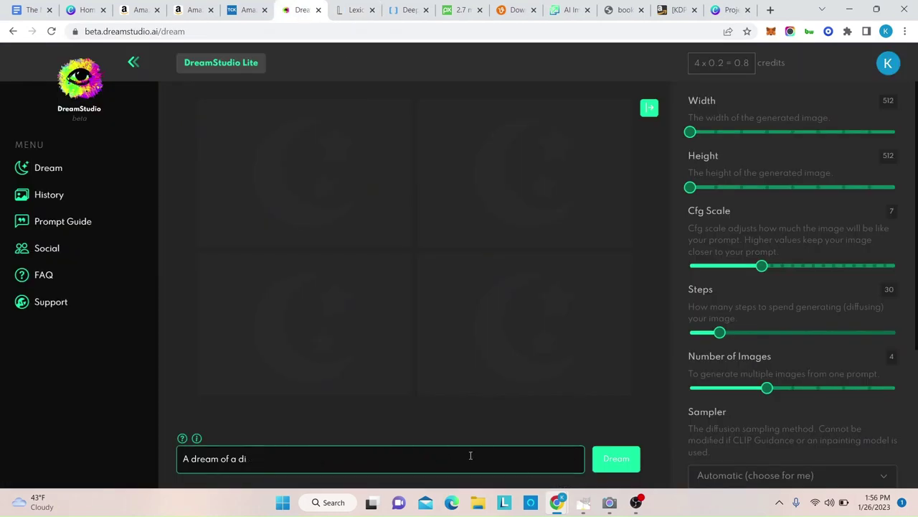
key("ctrl+v")
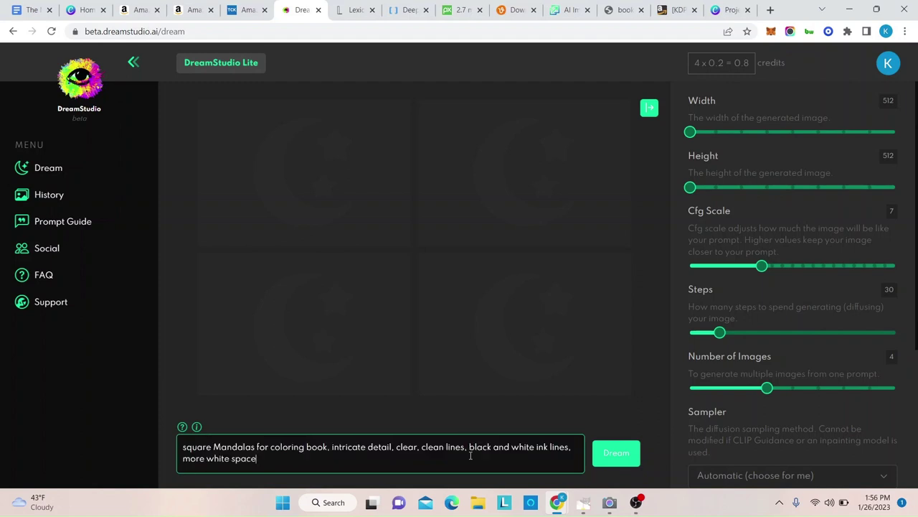
left_click(617, 452)
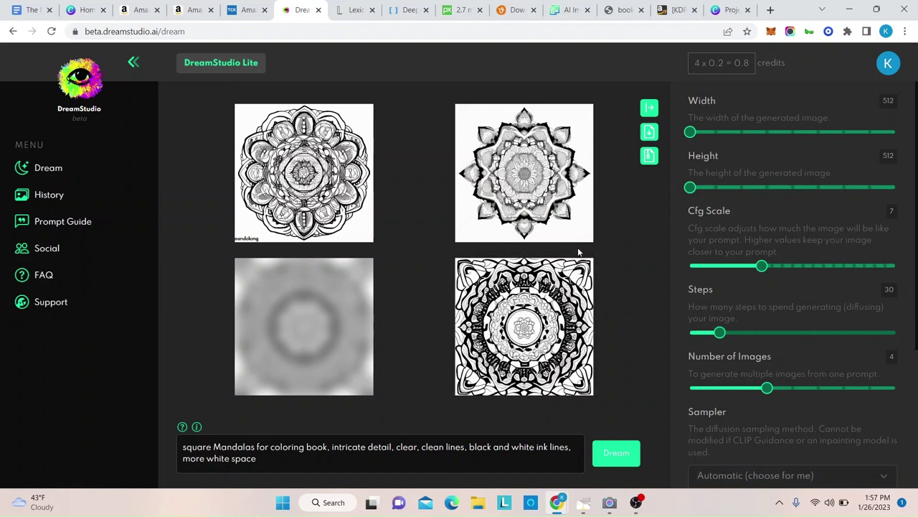
mouse_move(313, 290)
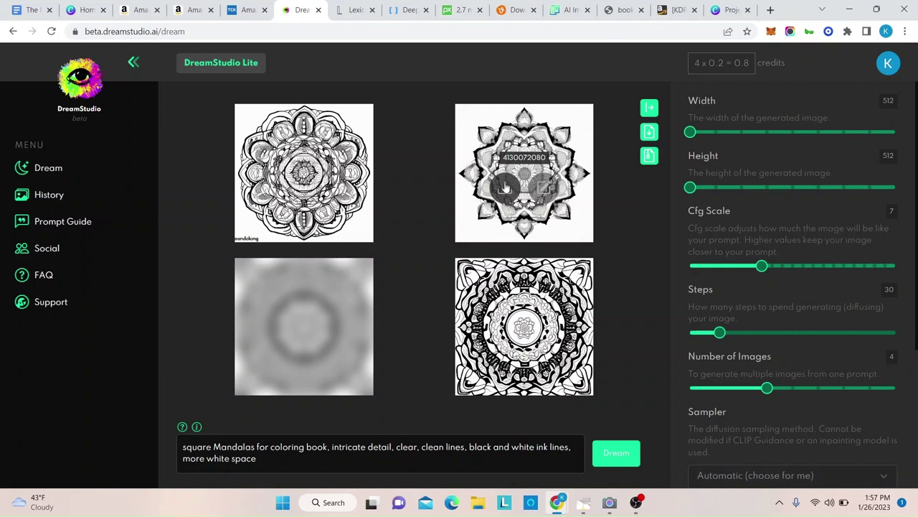
Download the chosen mandala image and move the PNG from Downloads onto the desktop.
left_click(505, 188)
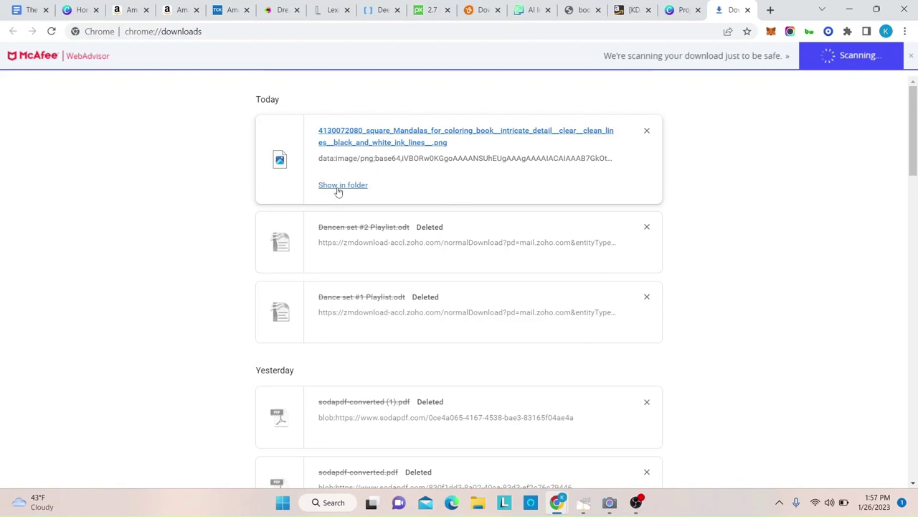
left_click(343, 185)
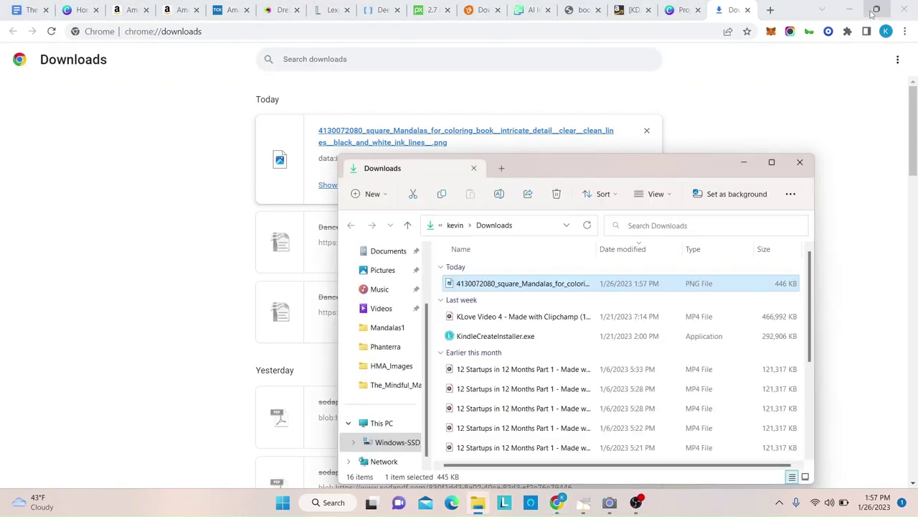
left_click(873, 11)
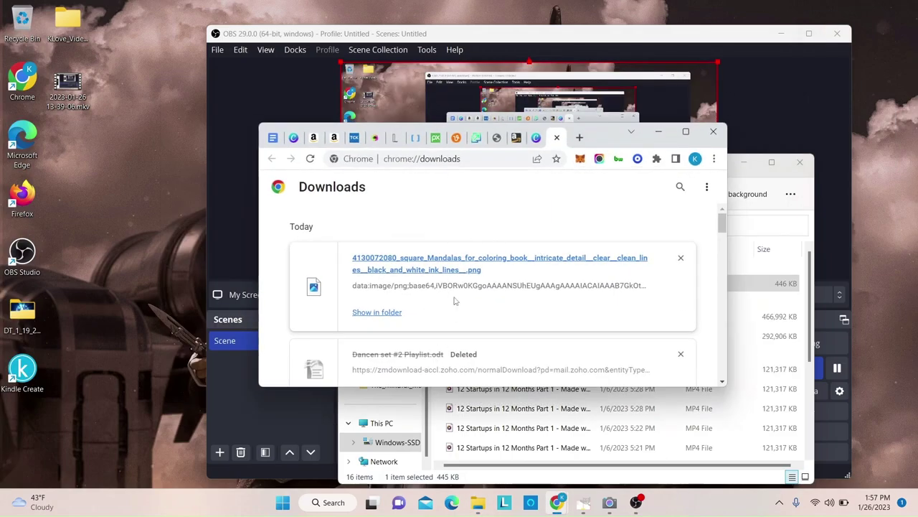
left_click(776, 224)
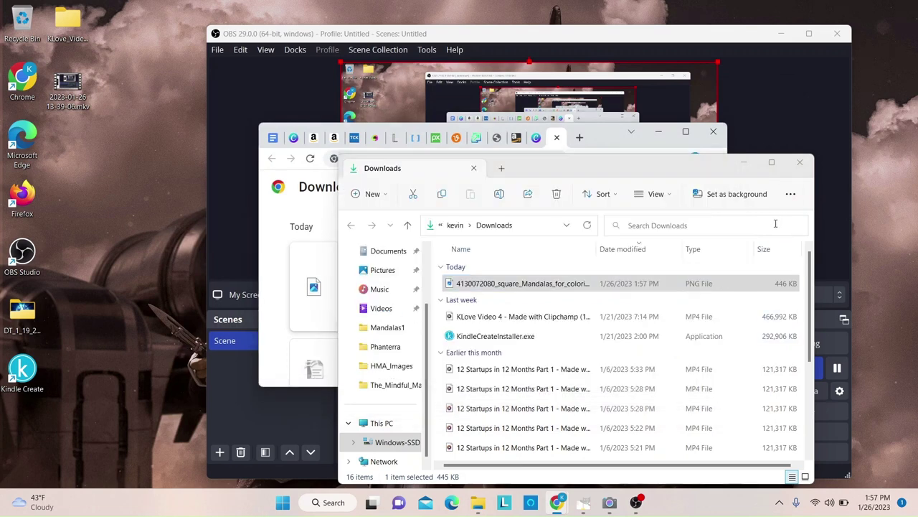
left_click_drag(523, 283, 106, 202)
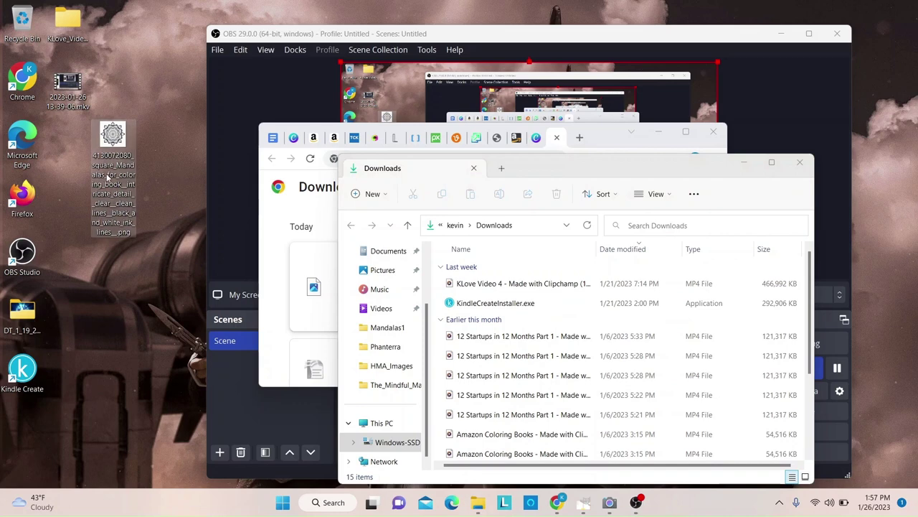
Rename the desktop file to 'dreamstudio 1', close the Downloads folder, and maximize Chrome.
left_click(107, 176)
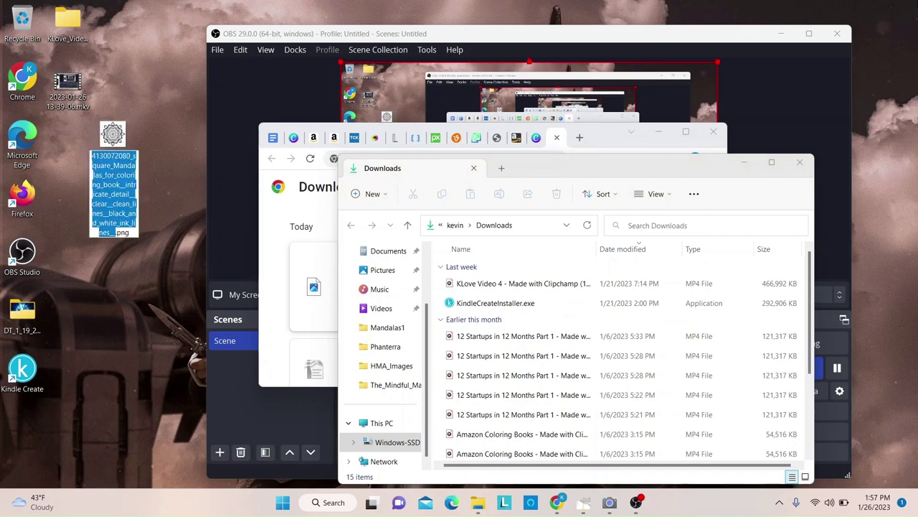
type("dreamstudi")
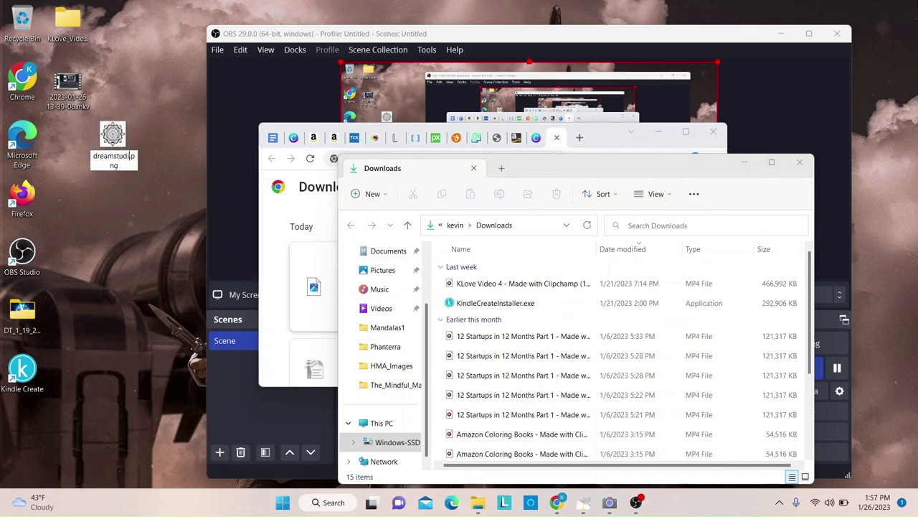
type("o 1")
key("Return")
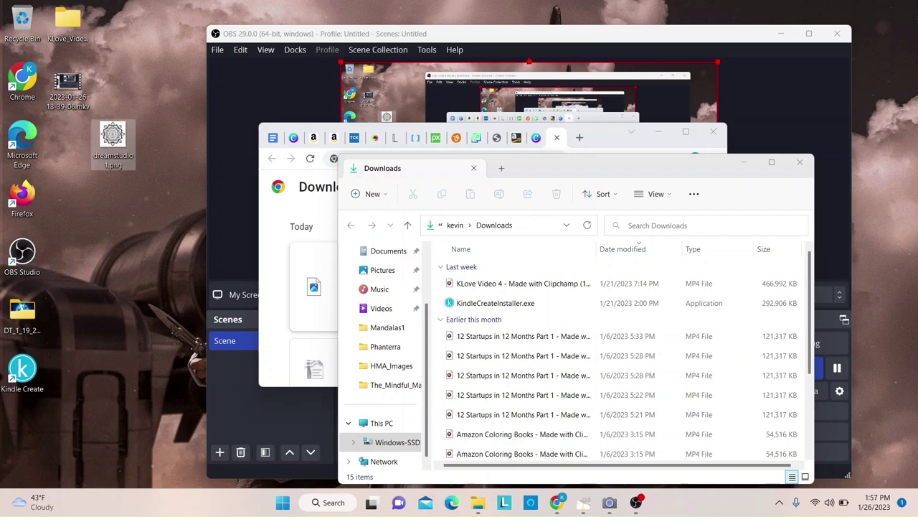
left_click(800, 163)
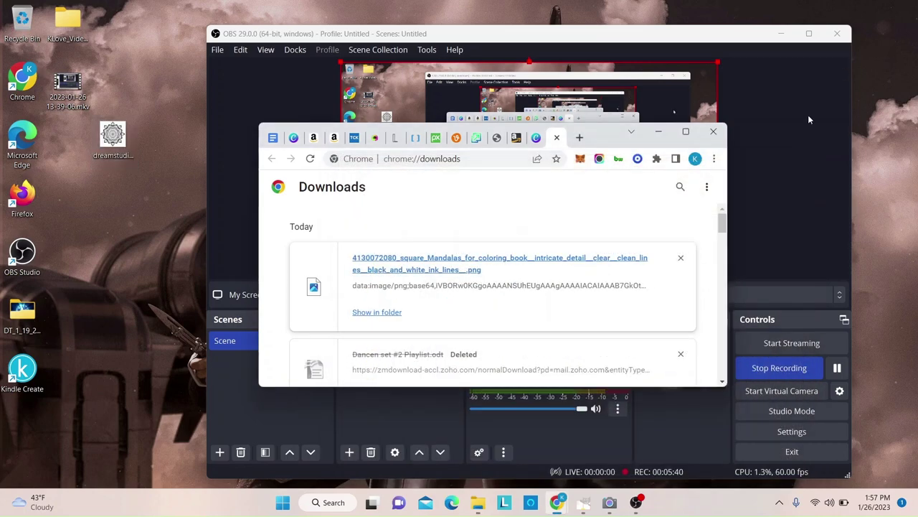
left_click(686, 132)
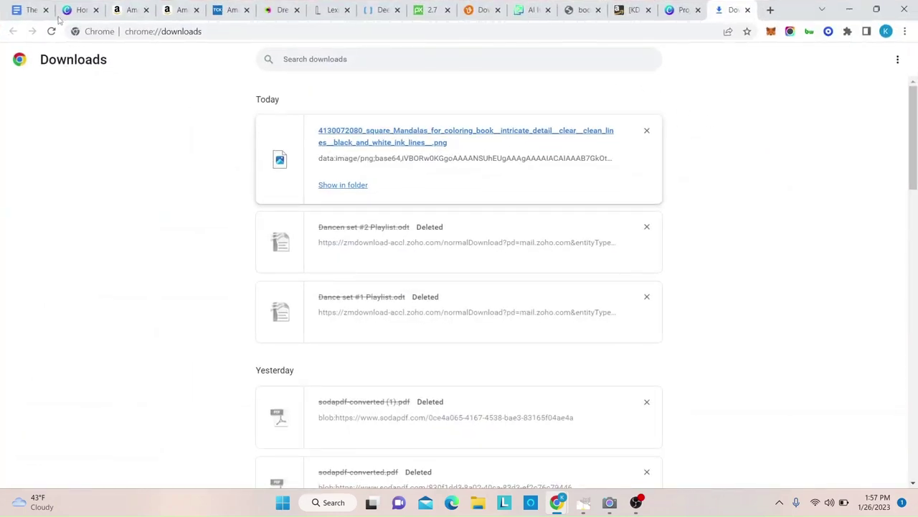
Open DeepAI's Text To Image generator and paste the square-mandala coloring-book prompt without extra lines.
left_click(283, 11)
mouse_move(300, 185)
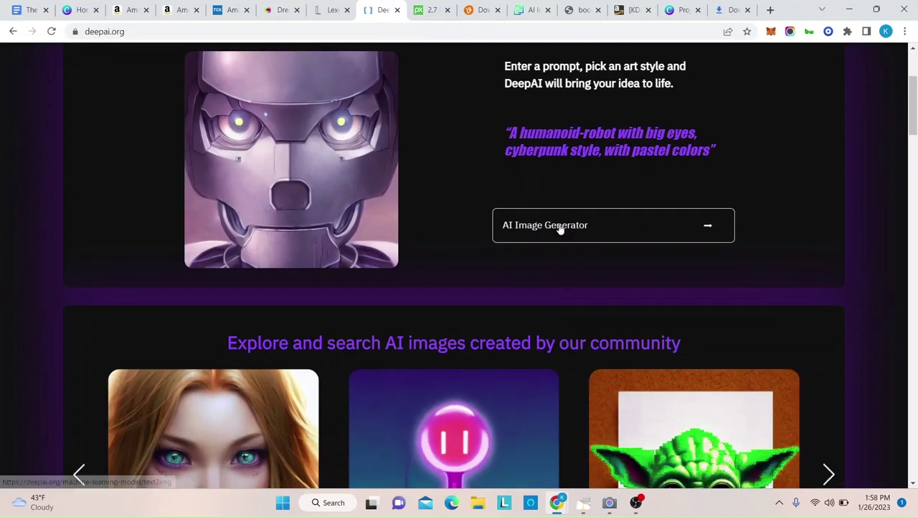
left_click(559, 226)
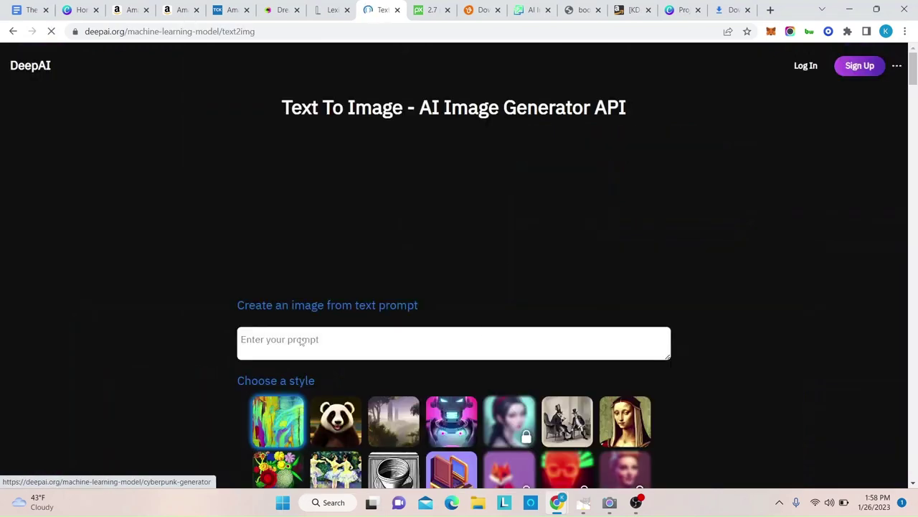
left_click(310, 338)
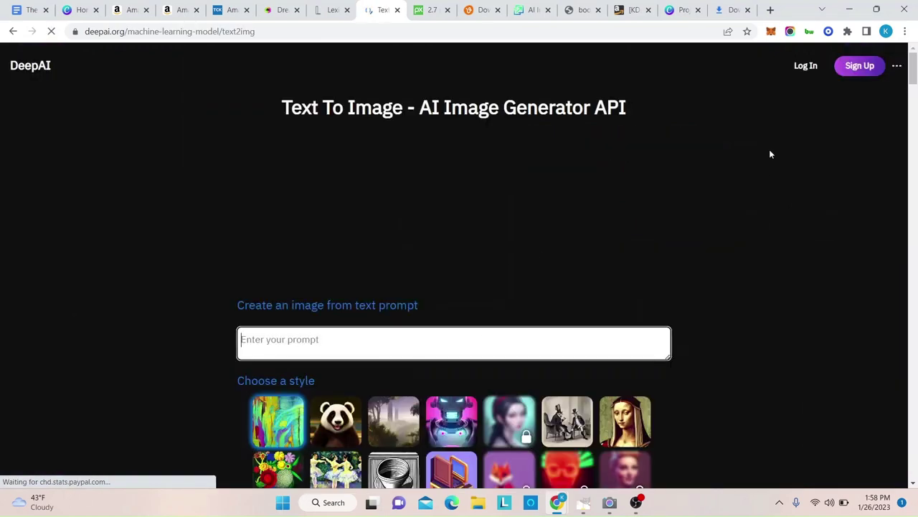
key("ctrl+v")
key("Return")
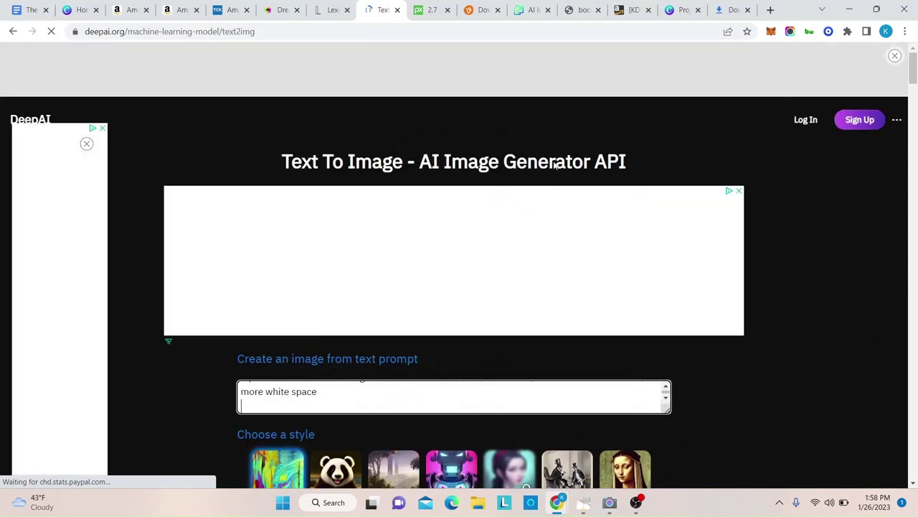
key("BackSpace")
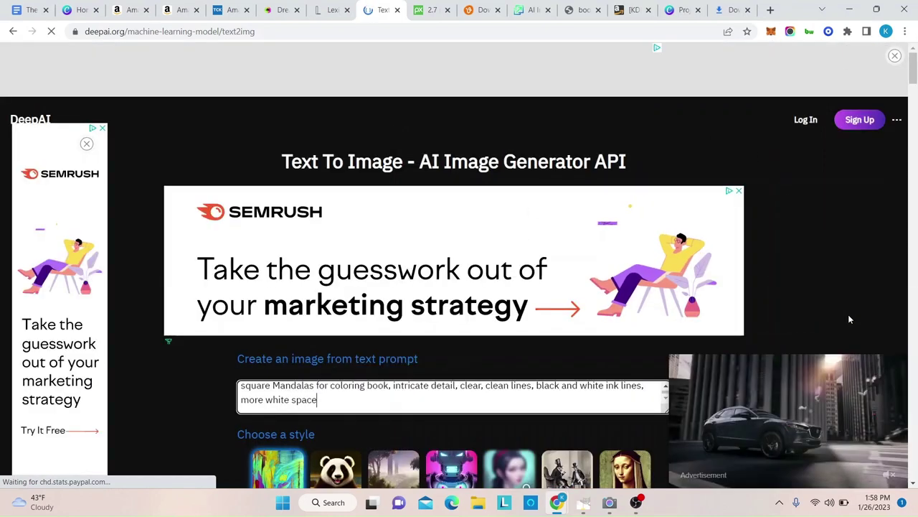
scroll(752, 327, "down", 3)
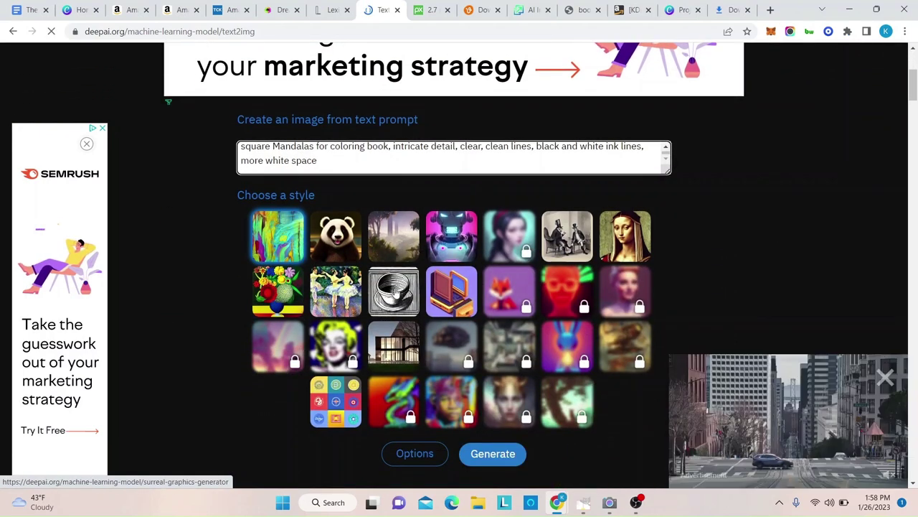
Switch to the Surreal Graphics style and generate a mandala image from the prompt.
left_click(396, 292)
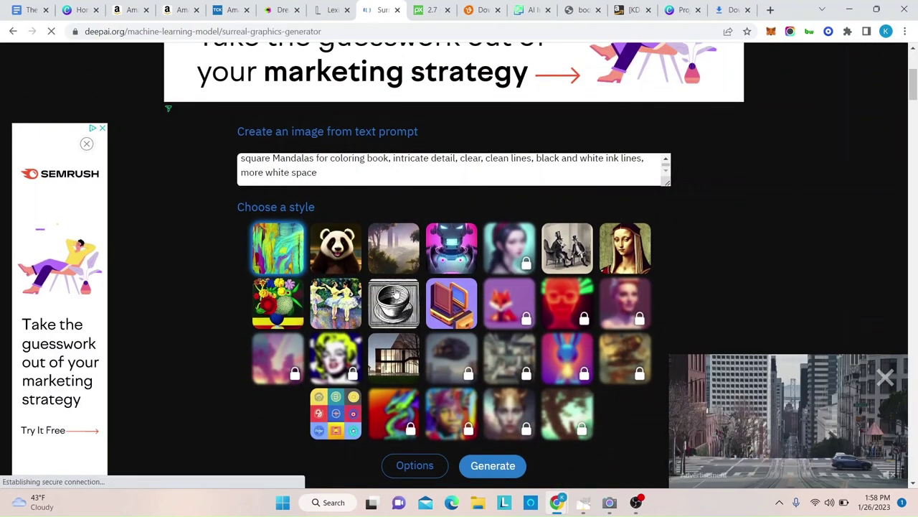
scroll(750, 216, "down", 5)
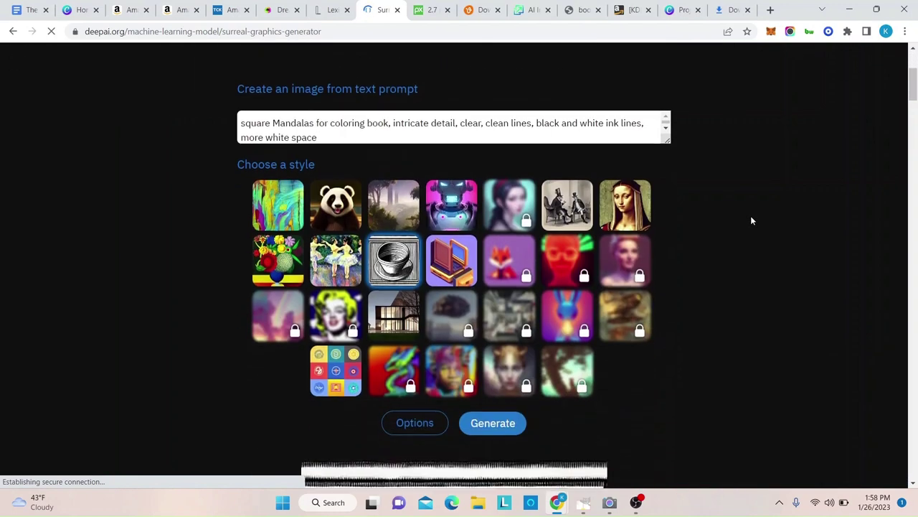
scroll(751, 221, "down", 1)
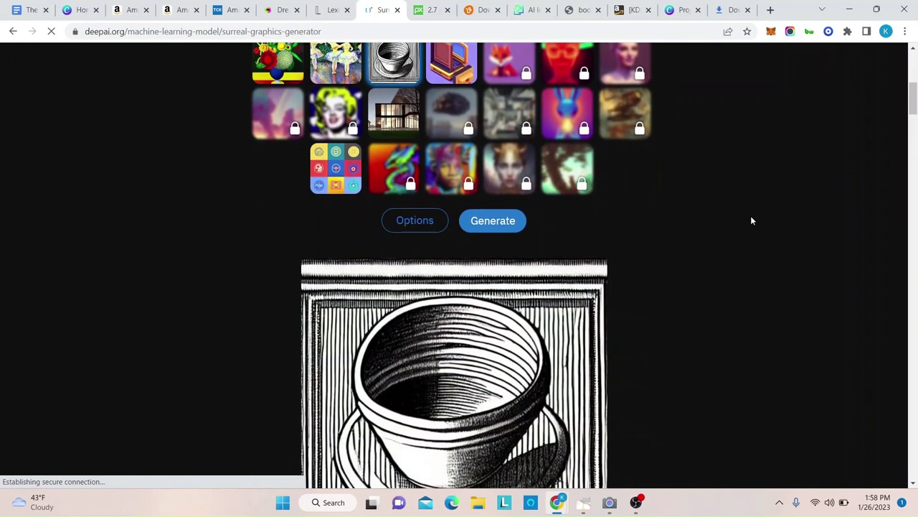
left_click(501, 227)
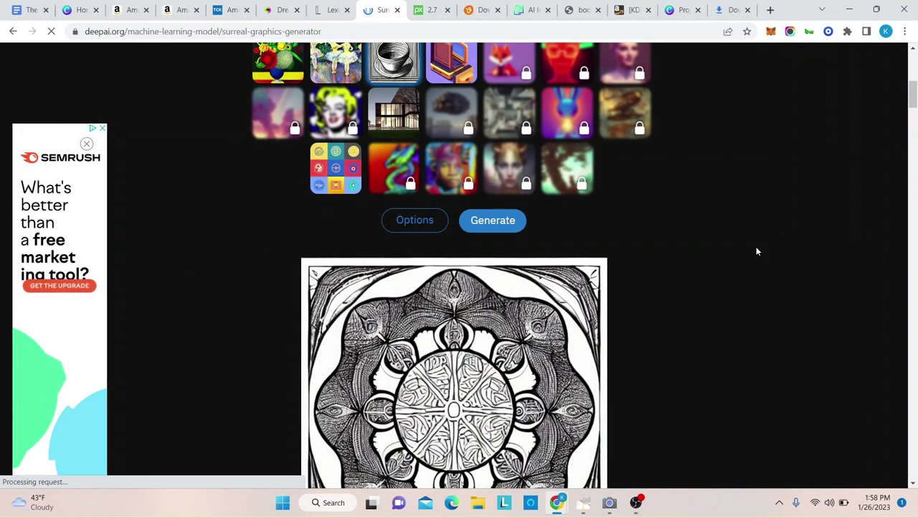
scroll(759, 249, "down", 3)
scroll(756, 251, "up", 2)
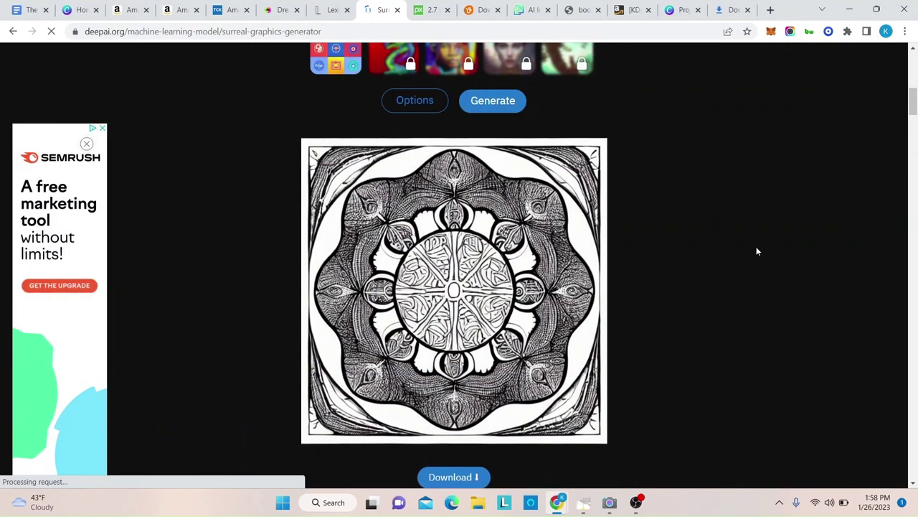
scroll(754, 247, "down", 1)
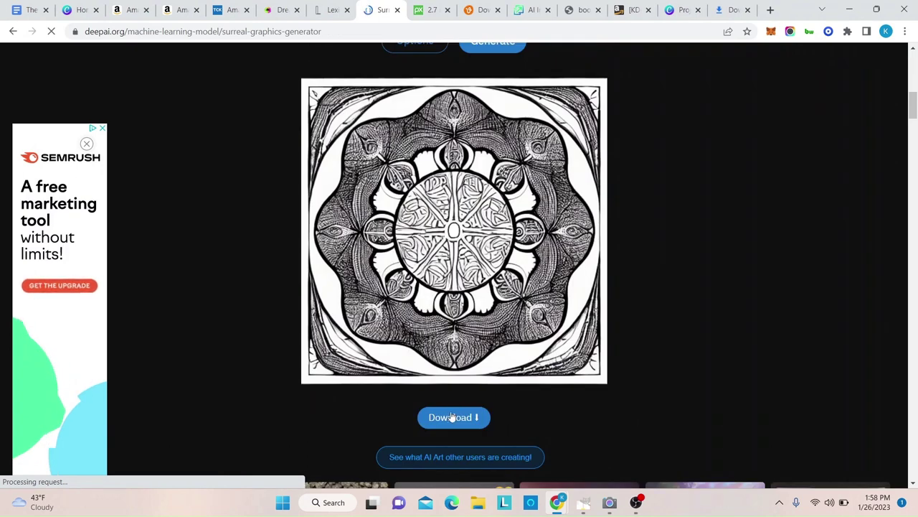
scroll(753, 291, "up", 2)
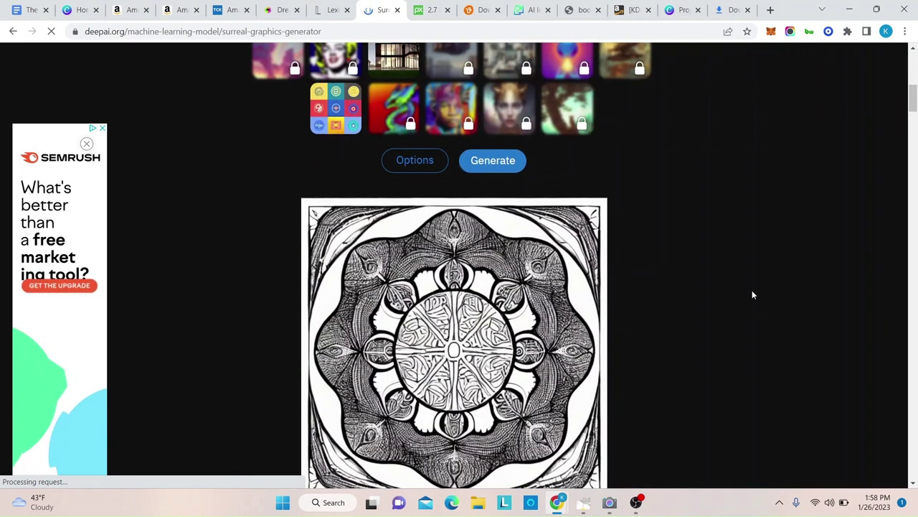
Generate a second Surreal Graphics mandala image and review it.
left_click(493, 160)
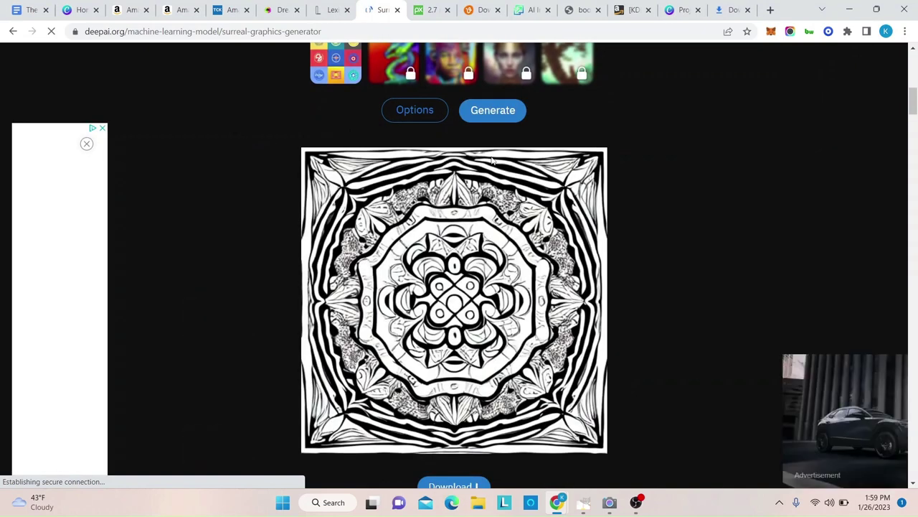
scroll(492, 161, "down", 2)
scroll(584, 132, "up", 2)
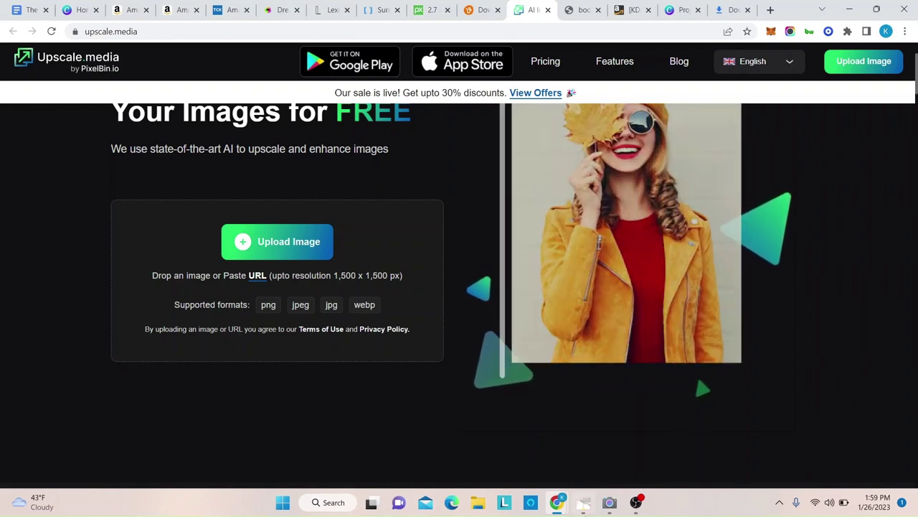
Bring up Upscale.media's upload page, which accepts png, jpeg, jpg and webp images.
mouse_move(636, 502)
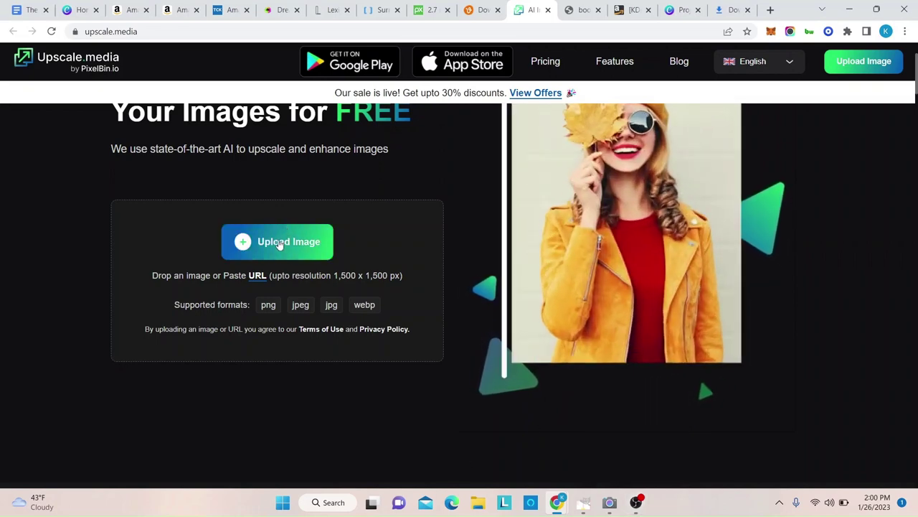
Upload dreamstudio1.png from the Desktop to Upscale.media for 2x (1024 x 1024) upscaling.
left_click(281, 241)
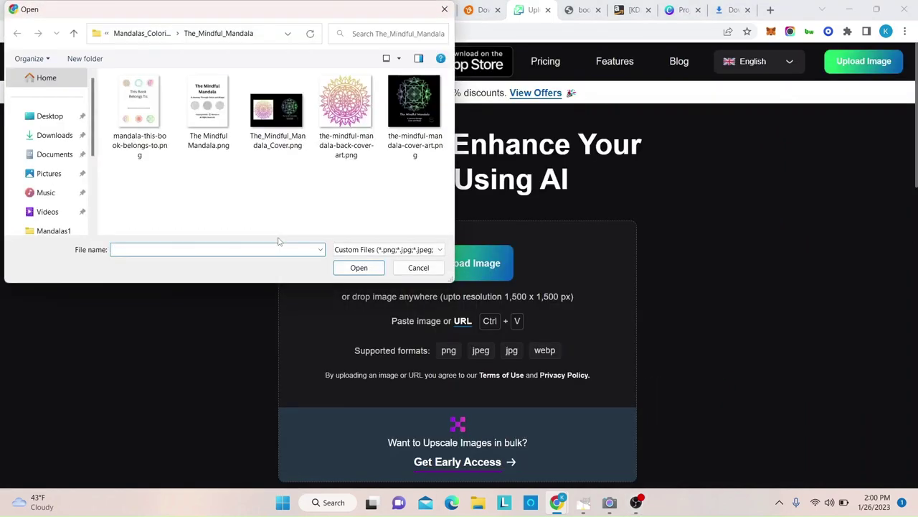
left_click(49, 116)
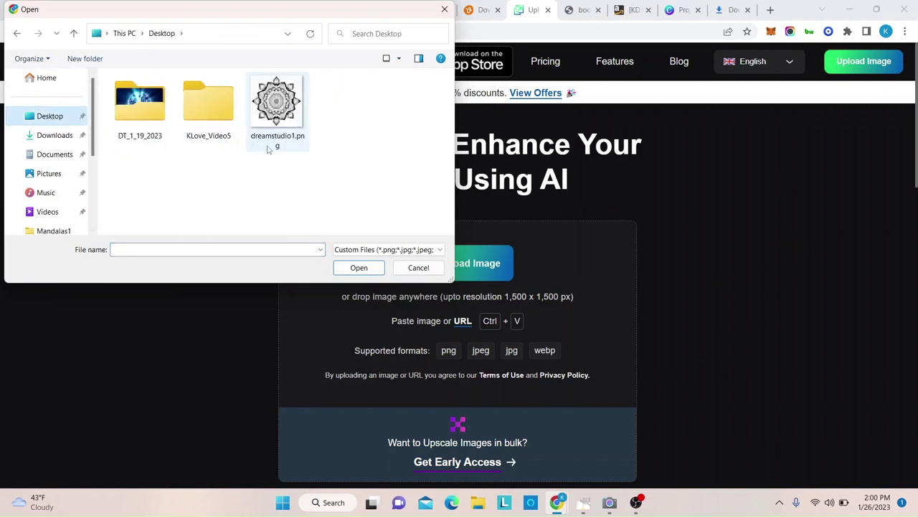
left_click(279, 102)
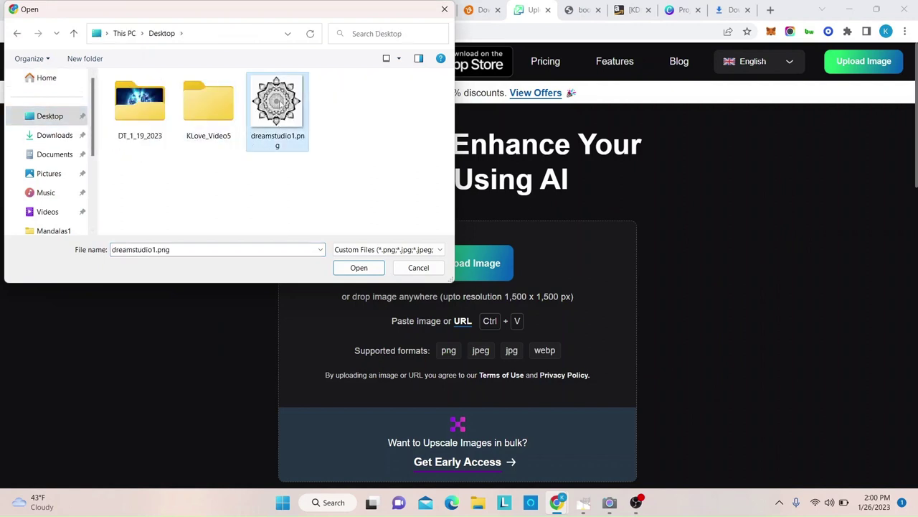
left_click(361, 268)
scroll(914, 278, "down", 1)
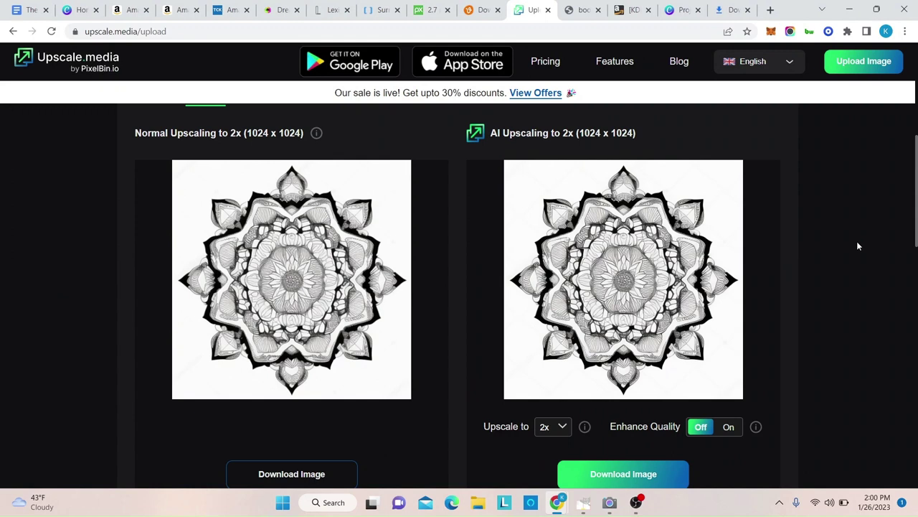
Compare the Normal and AI 2x upscales, then download and open the AI version dreamstudio1-transformed.png.
scroll(856, 246, "up", 1)
scroll(856, 246, "down", 3)
scroll(856, 246, "down", 1)
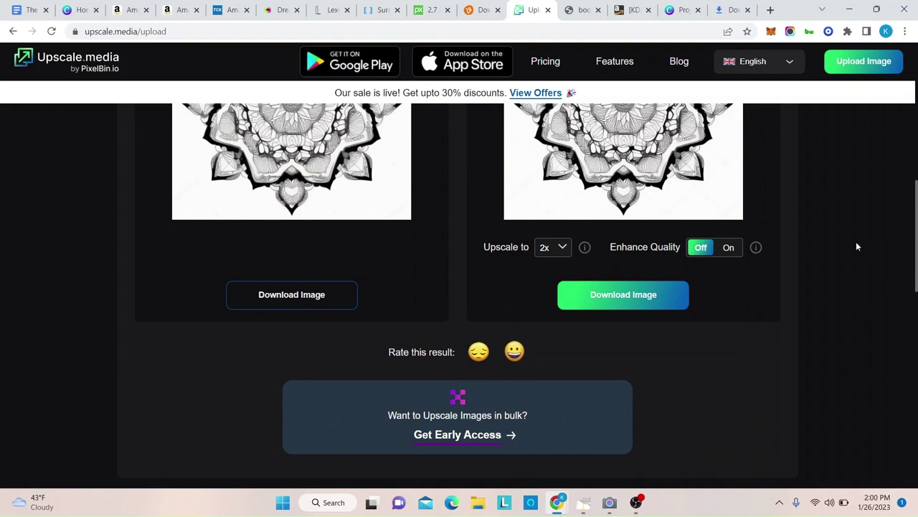
scroll(856, 247, "up", 1)
scroll(856, 246, "up", 2)
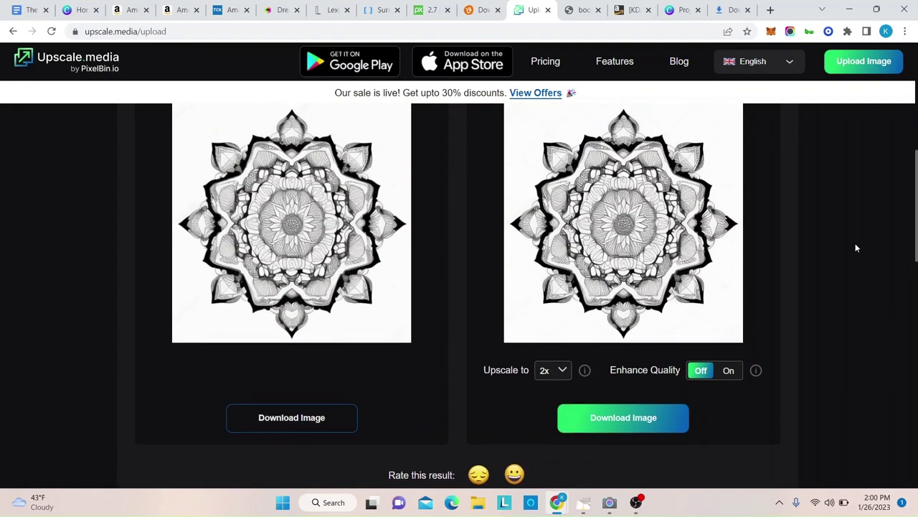
scroll(855, 247, "down", 2)
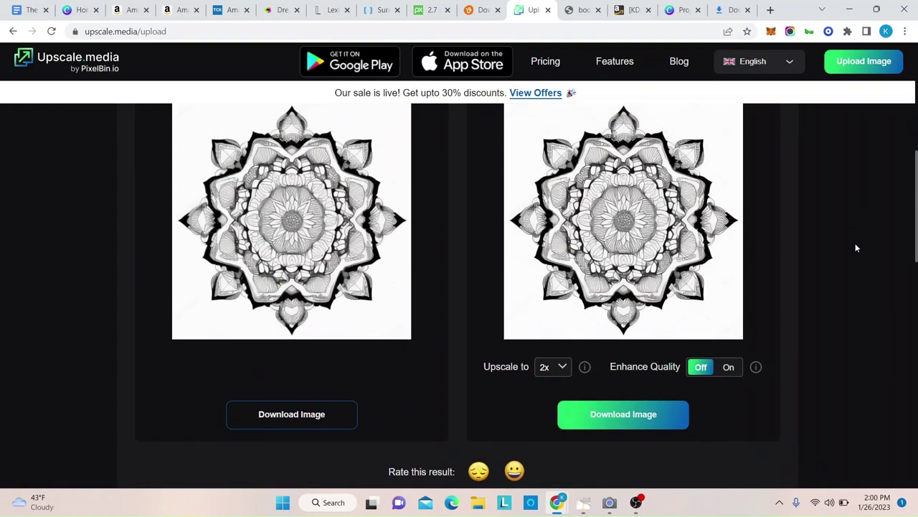
scroll(854, 249, "up", 1)
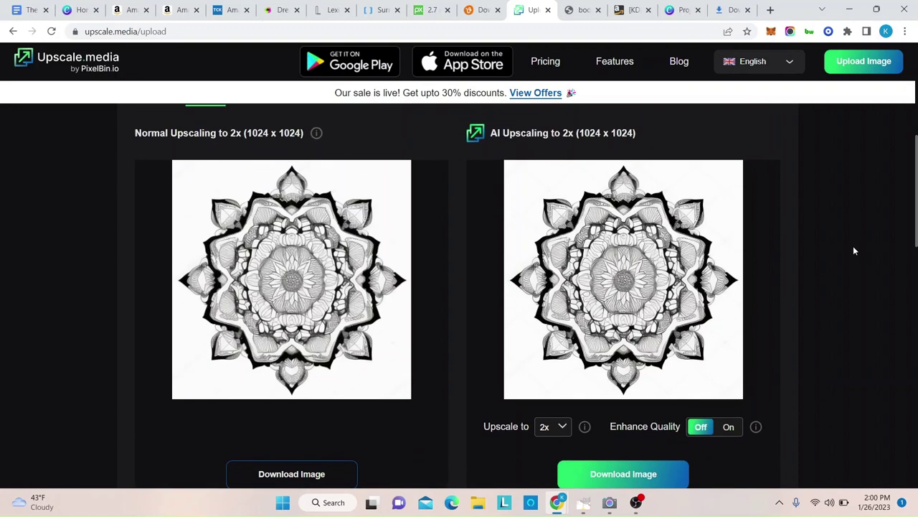
scroll(853, 248, "up", 1)
scroll(851, 253, "down", 3)
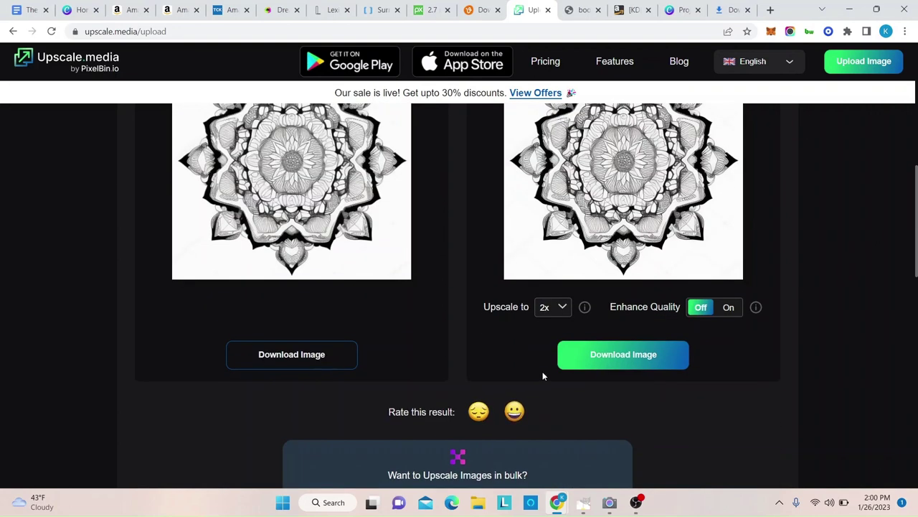
left_click(623, 356)
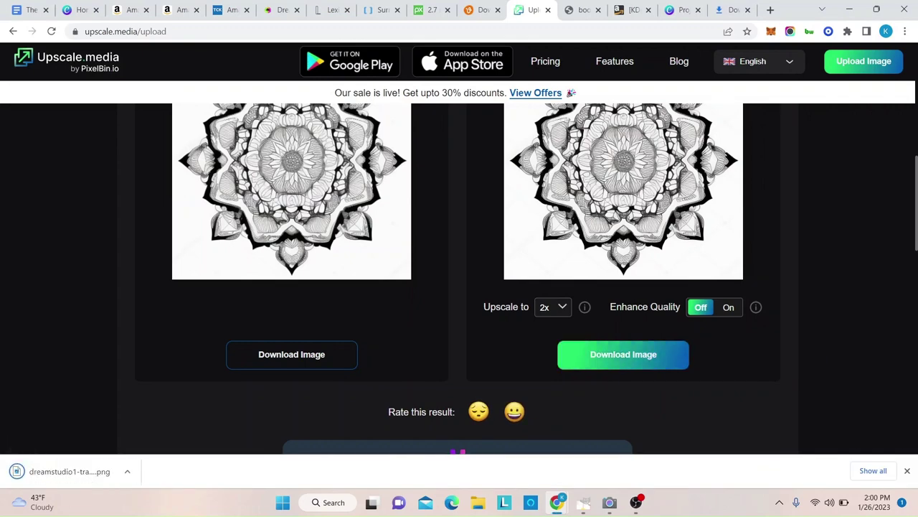
left_click(66, 470)
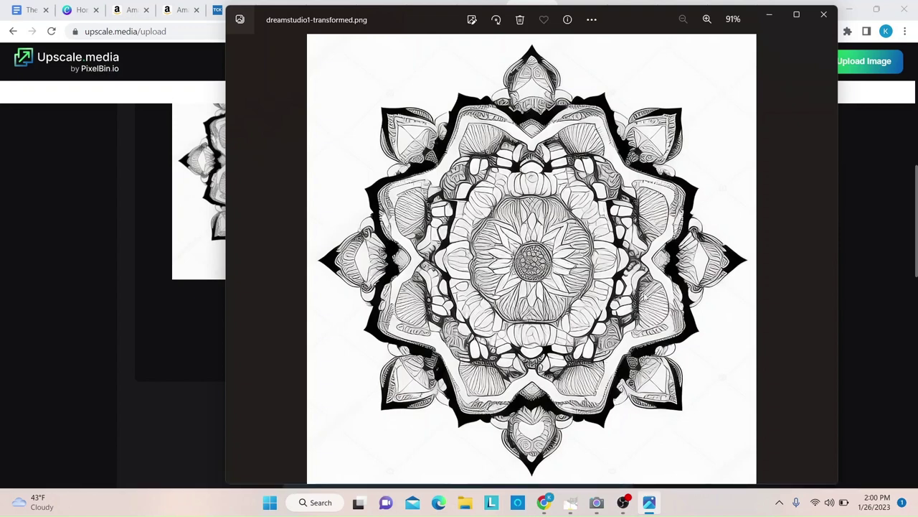
Close the Photos preview of dreamstudio1-transformed.png and return to the Pixabay tab.
left_click(825, 15)
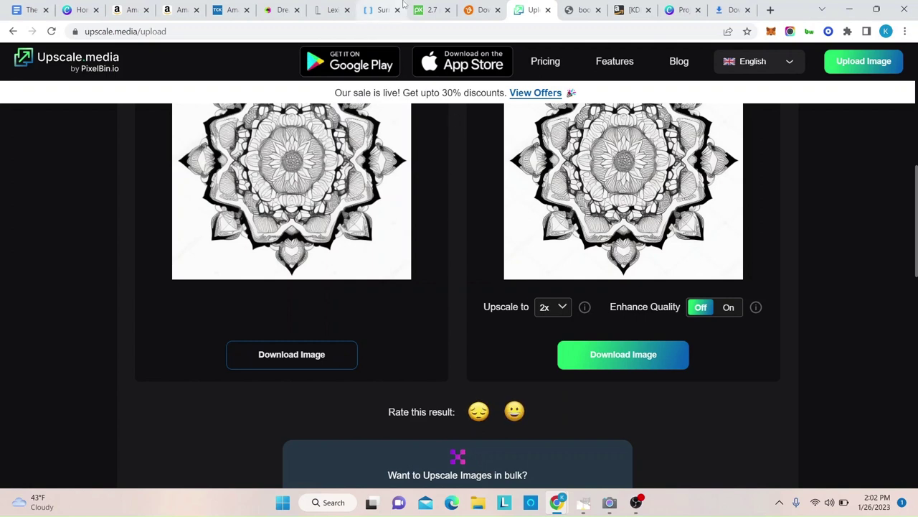
left_click(428, 10)
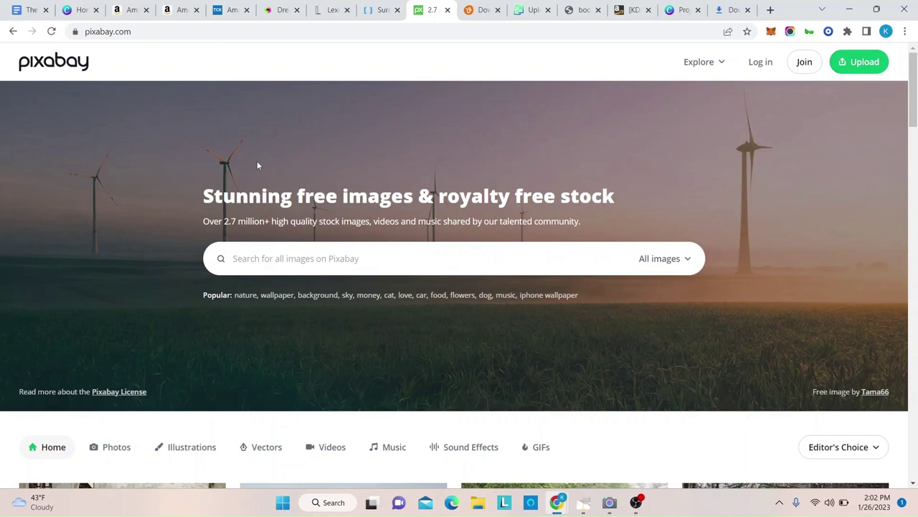
Search Pixabay for 'black and white mandala' and browse through the result grid.
type("black and white manda")
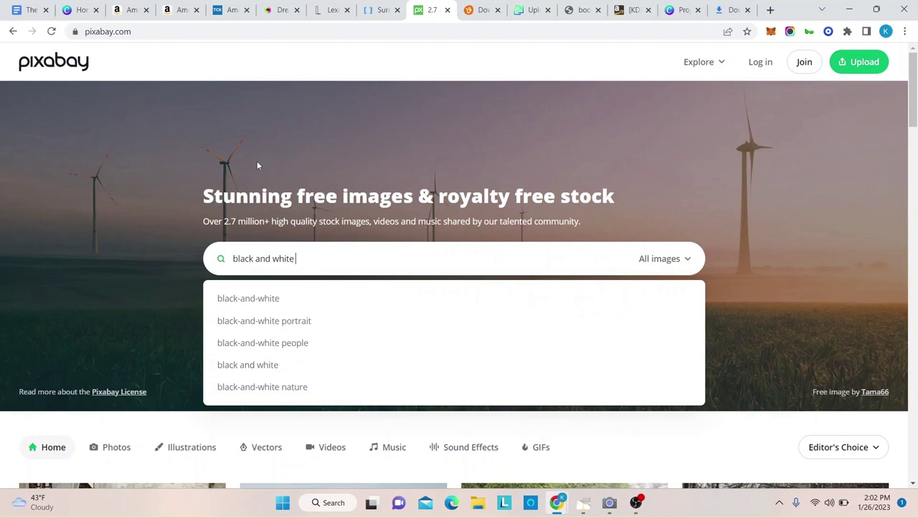
type("la")
key("Return")
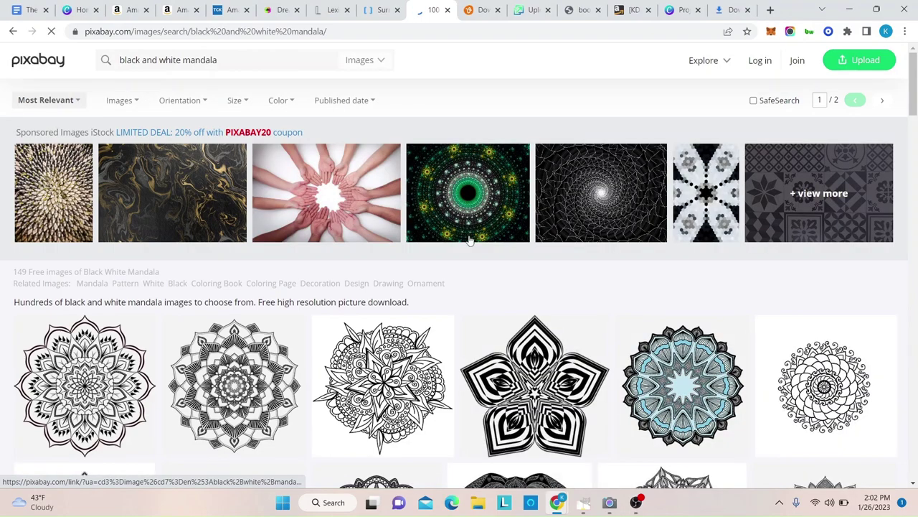
scroll(470, 236, "down", 2)
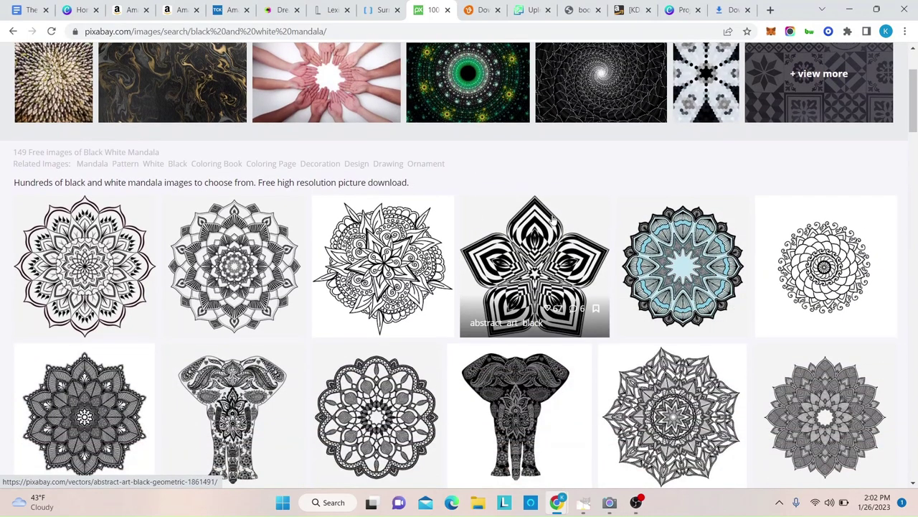
scroll(554, 219, "down", 3)
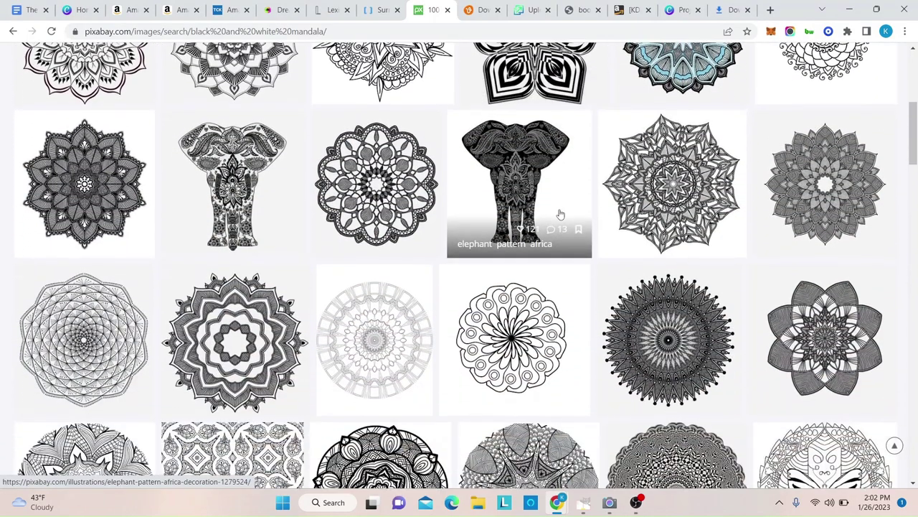
scroll(561, 213, "down", 5)
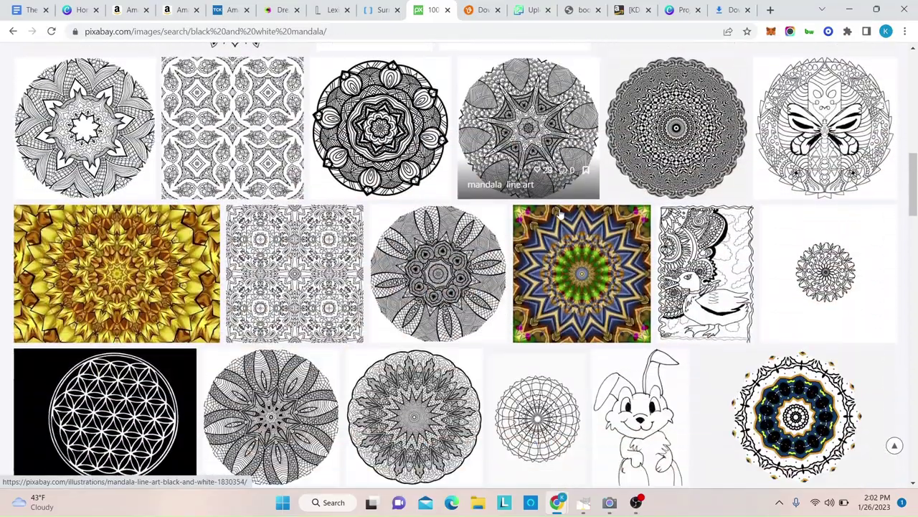
scroll(561, 214, "down", 8)
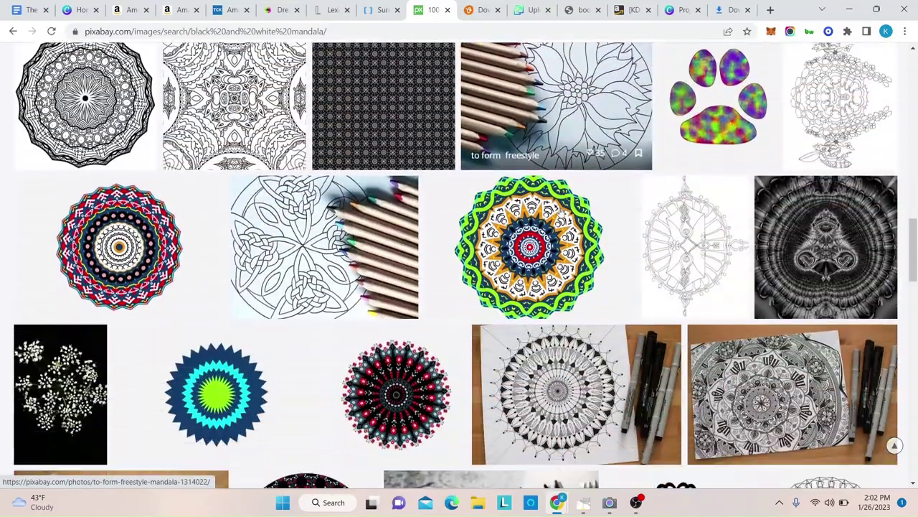
scroll(561, 212, "down", 5)
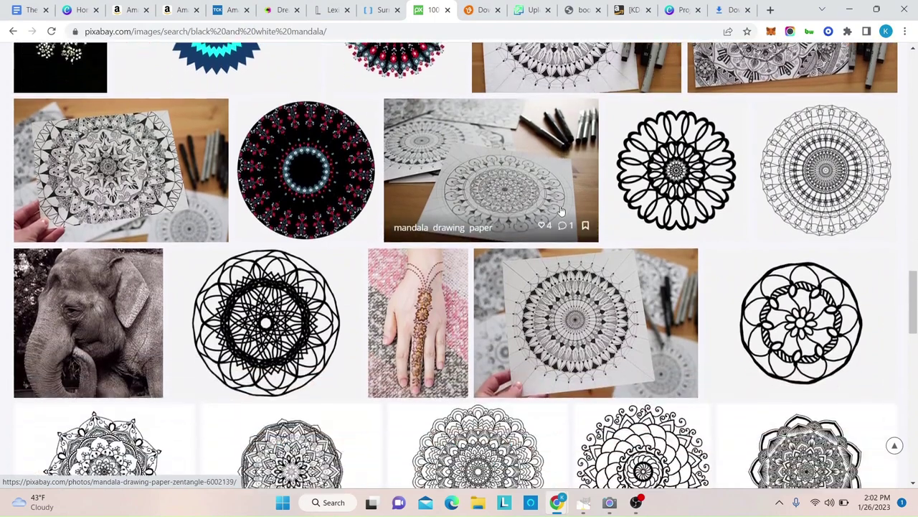
scroll(561, 210, "down", 3)
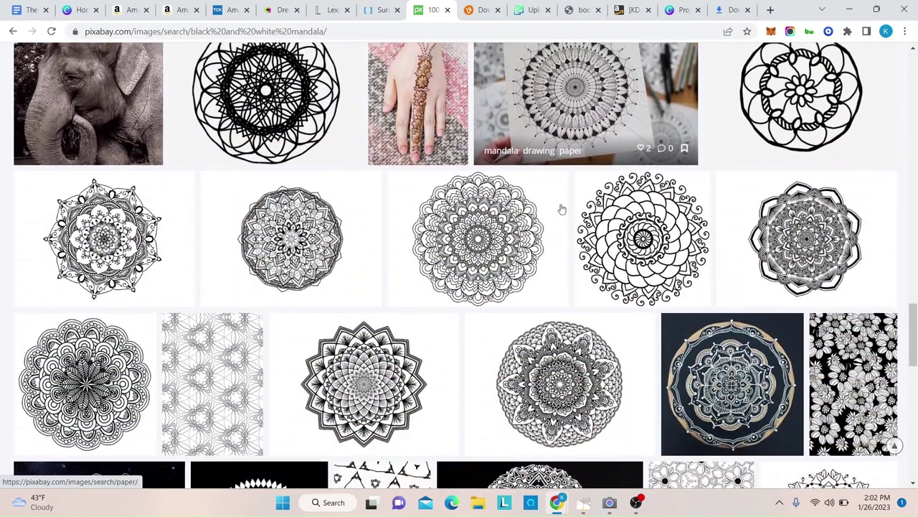
scroll(561, 209, "down", 1)
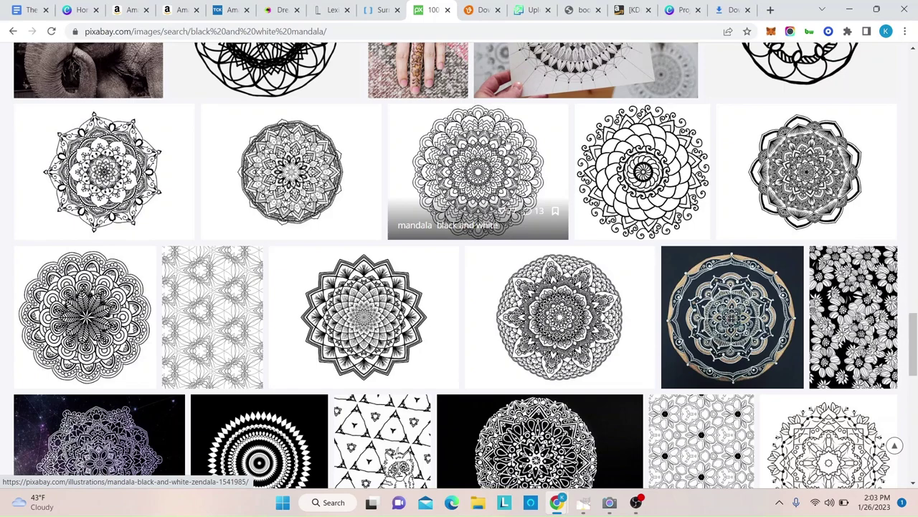
scroll(377, 187, "up", 10)
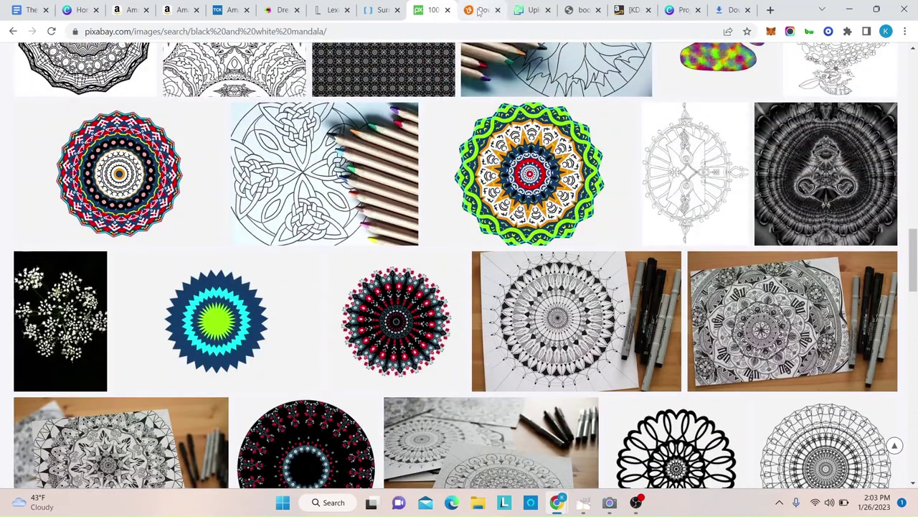
Run a Vecteezy vector search for 'black and white mandala' and scroll through the results.
left_click(478, 10)
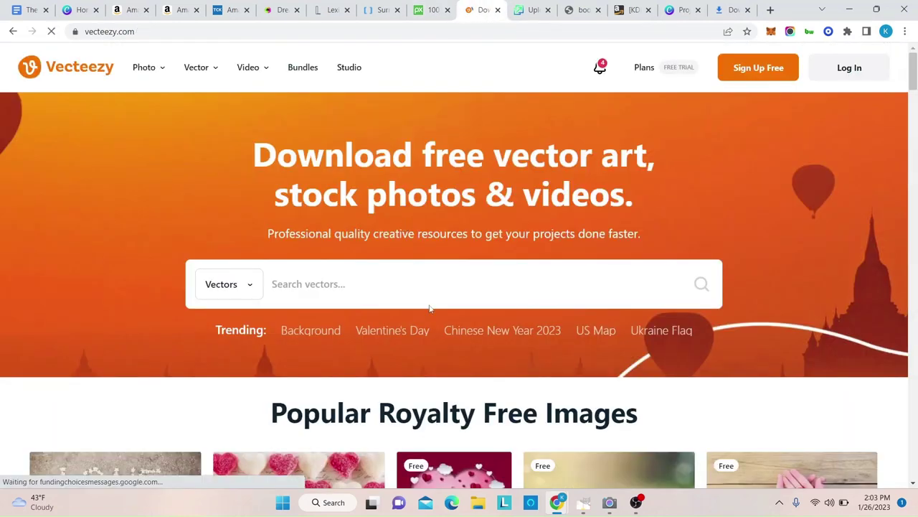
left_click(399, 295)
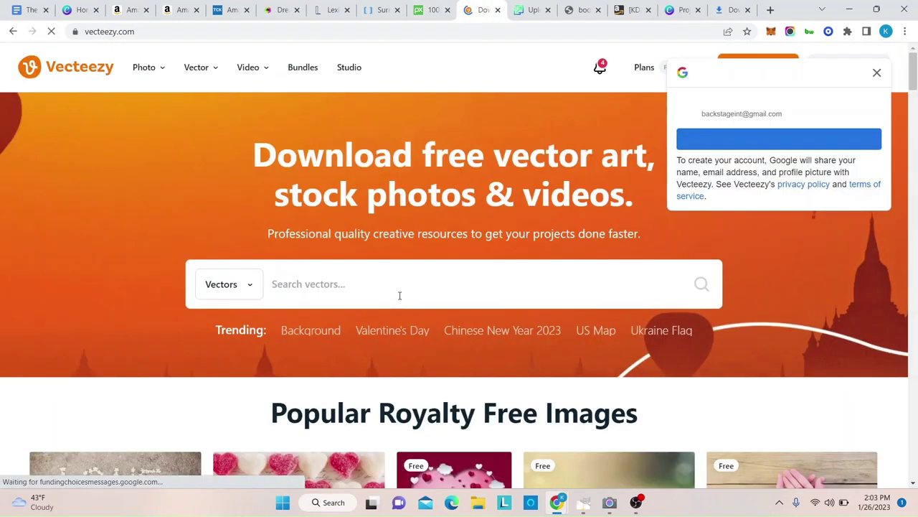
left_click(316, 301)
type("black and white")
key("BackSpace")
key("BackSpace")
key("BackSpace")
key("BackSpace")
key("BackSpace")
key("BackSpace")
type("white mandala")
key("Return")
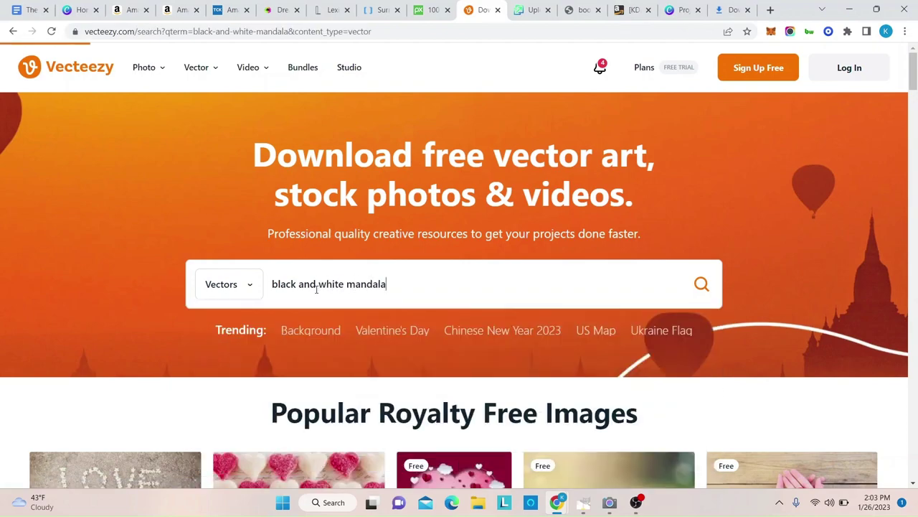
scroll(430, 302, "down", 1)
scroll(452, 302, "down", 5)
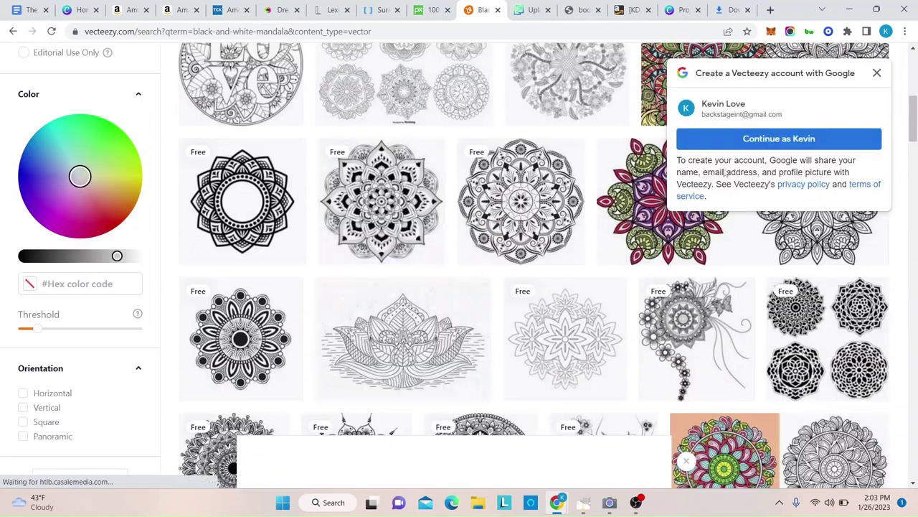
Download the line-pattern mandala from Pixabay as a 1920×1896 PNG, passing the reCAPTCHA check.
left_click(434, 10)
scroll(484, 235, "up", 10)
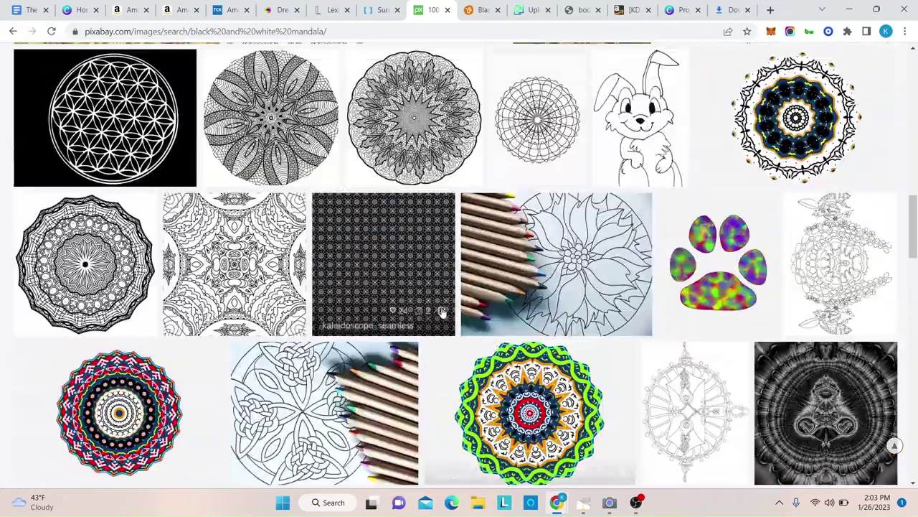
scroll(443, 314, "up", 2)
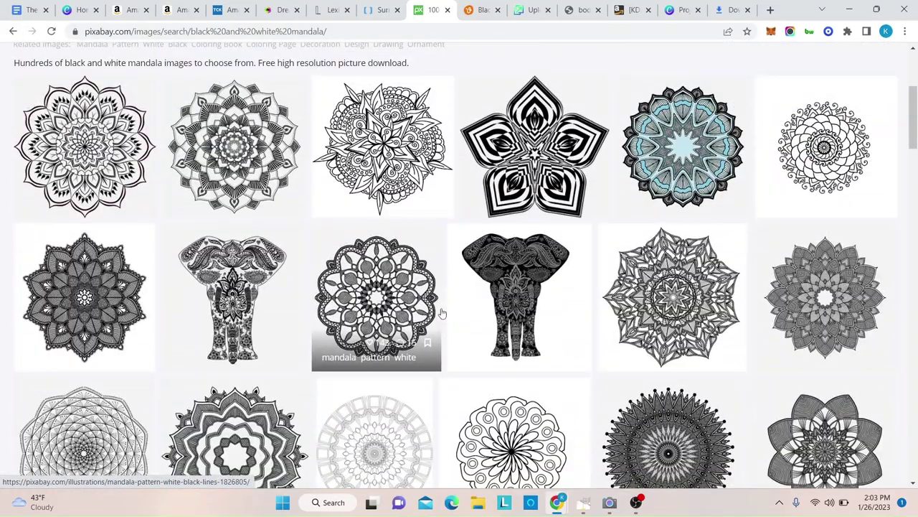
left_click(236, 165)
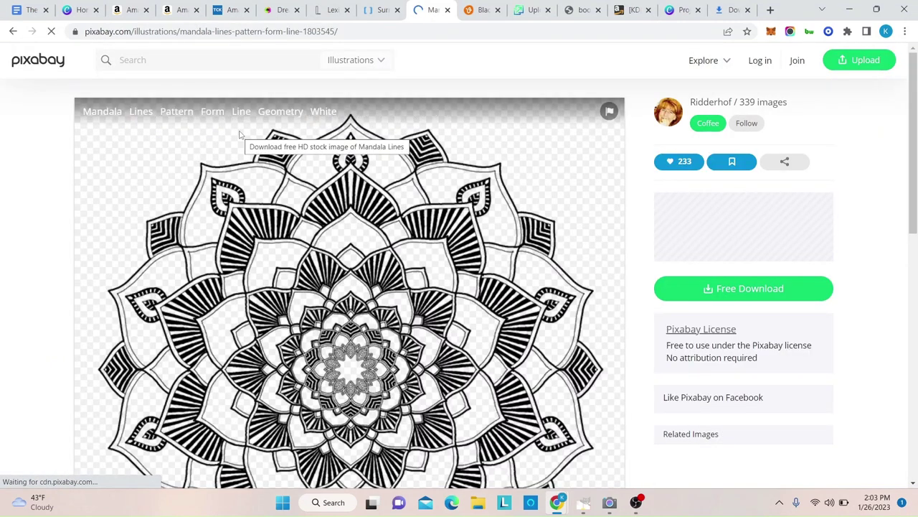
left_click(750, 289)
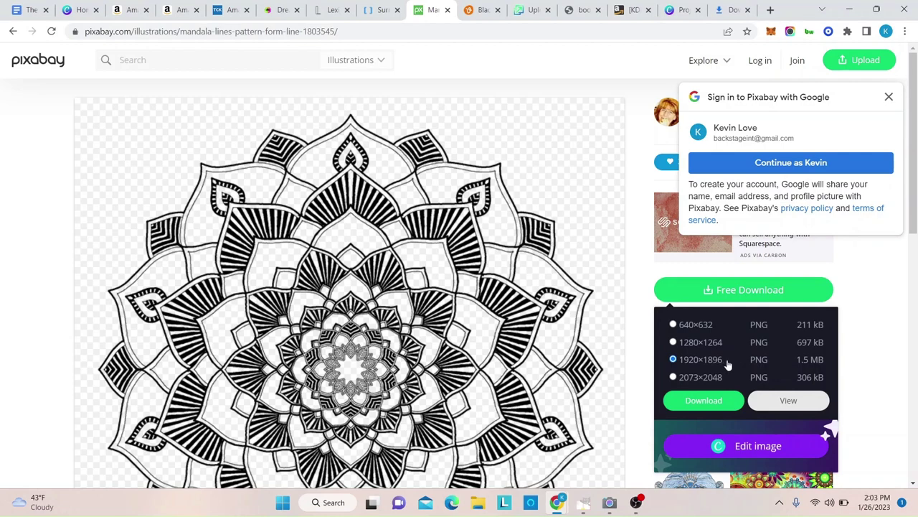
left_click(708, 402)
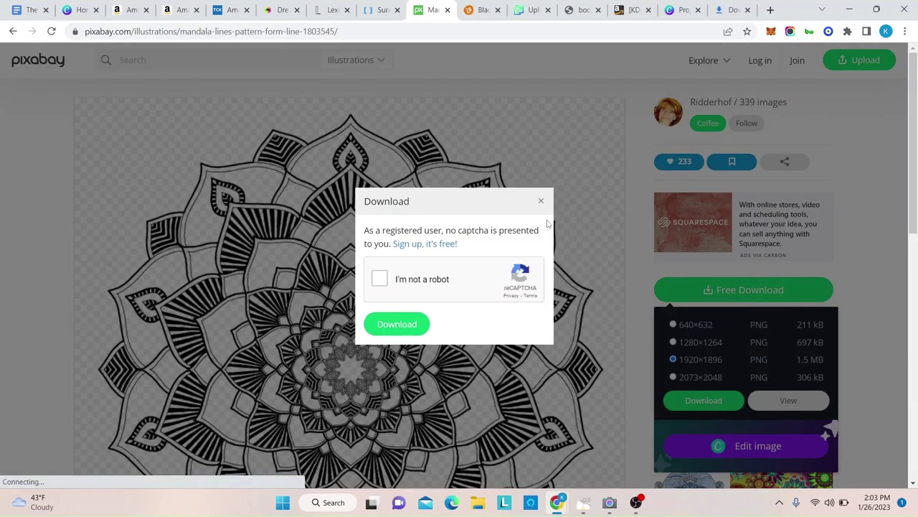
left_click(380, 279)
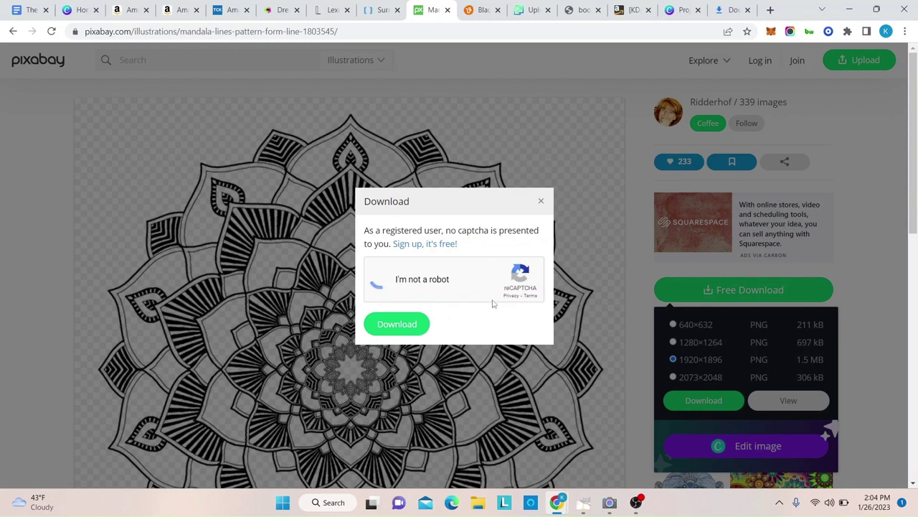
left_click(424, 326)
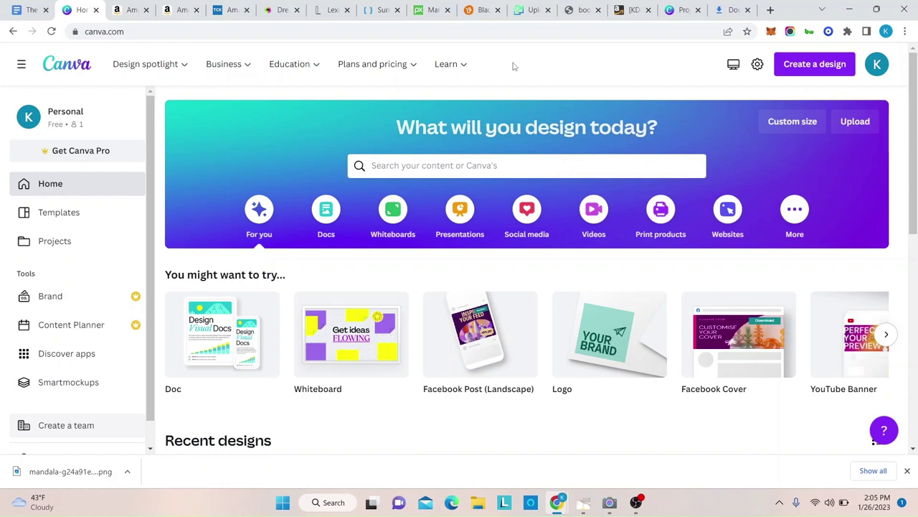
Switch back to The Mindful Mandala document in Google Docs.
left_click(29, 8)
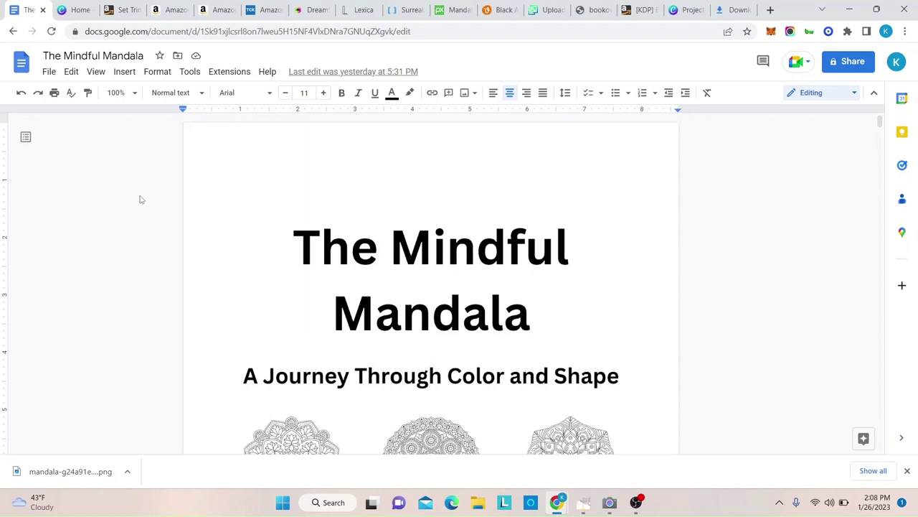
left_click(48, 74)
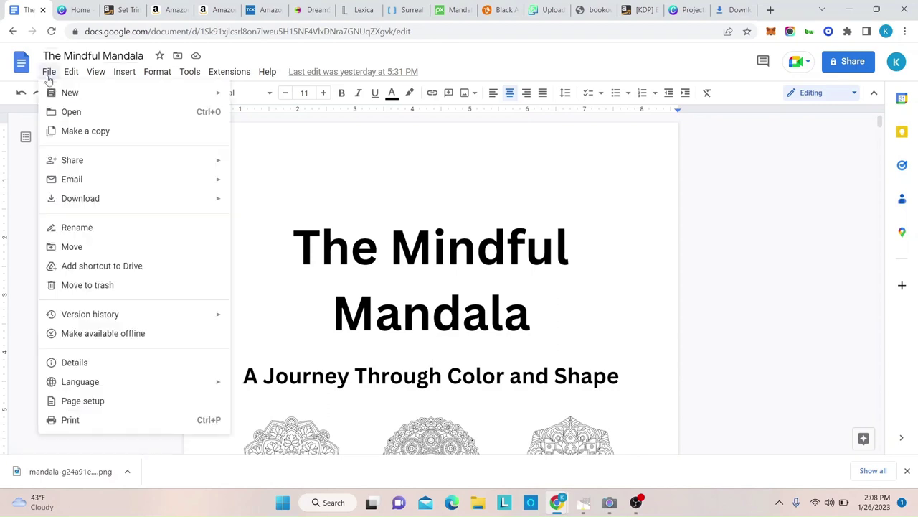
left_click(63, 401)
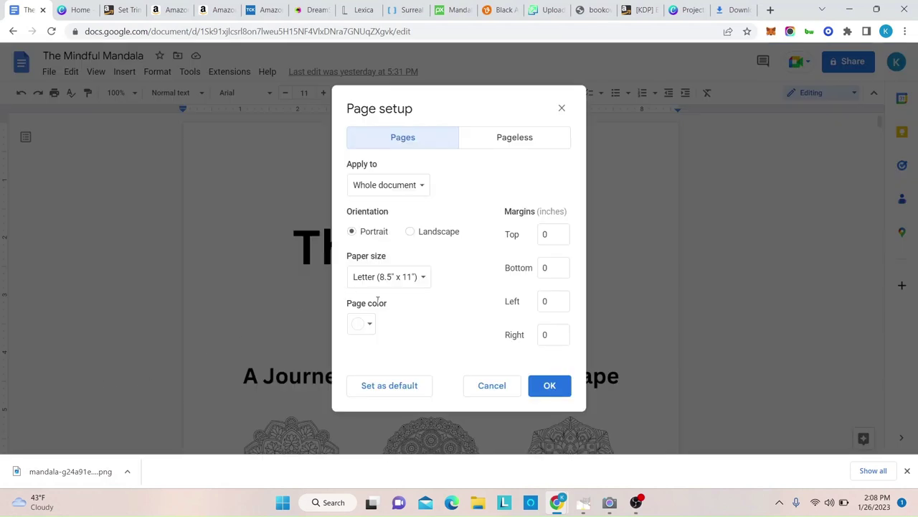
left_click(424, 280)
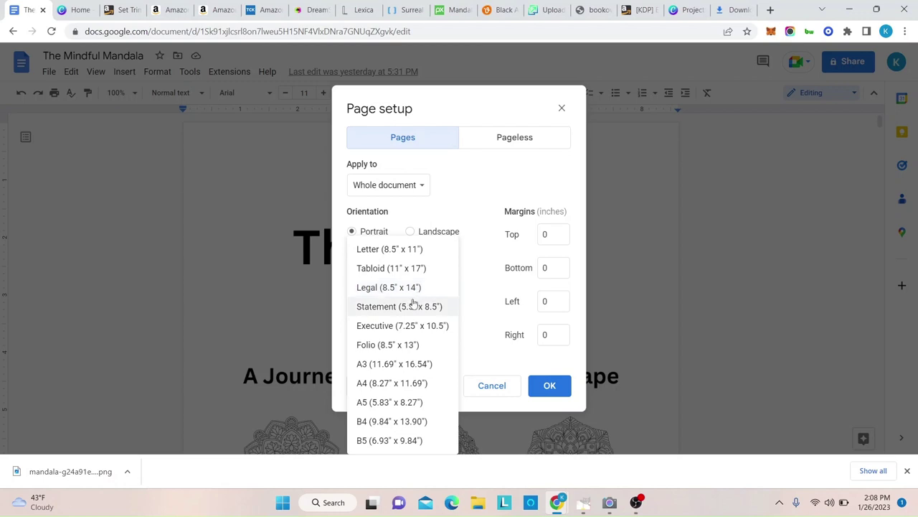
left_click(479, 185)
left_click(492, 386)
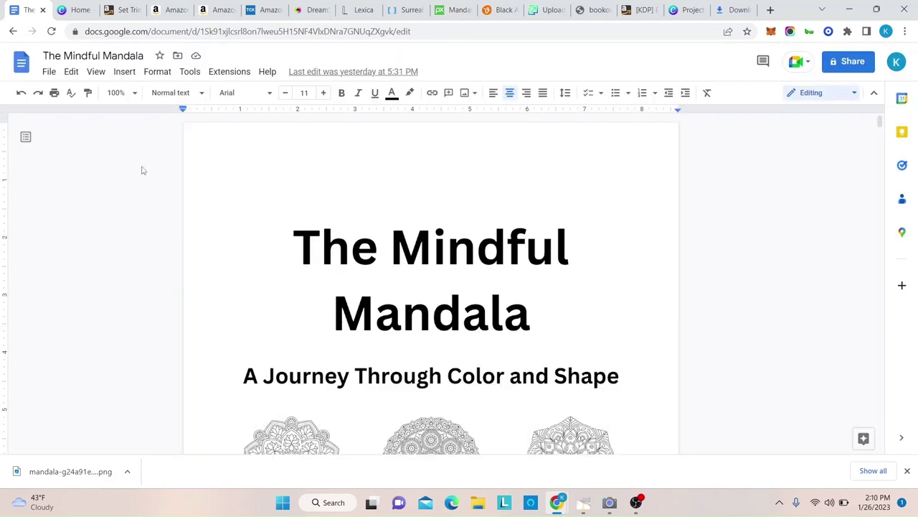
Look up 'page sizer' in the add-on marketplace, then reach Page Sizer under Extensions.
left_click(221, 73)
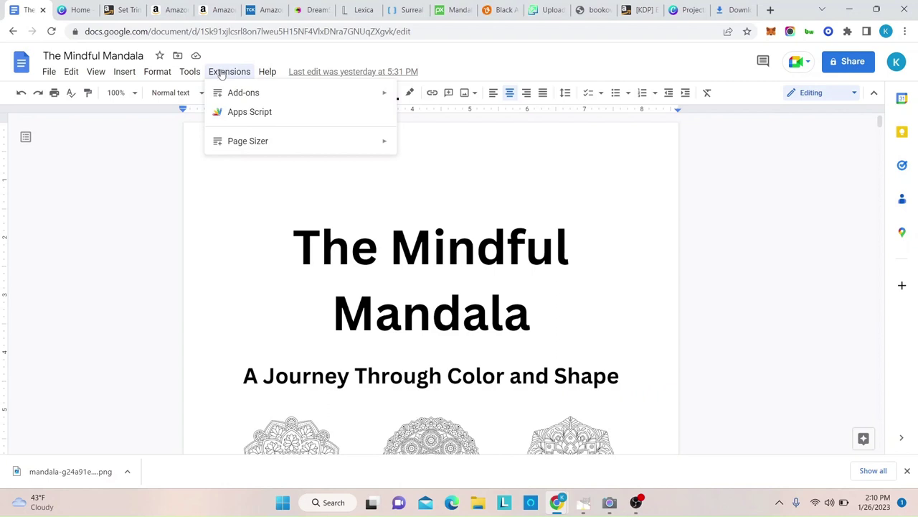
mouse_move(240, 96)
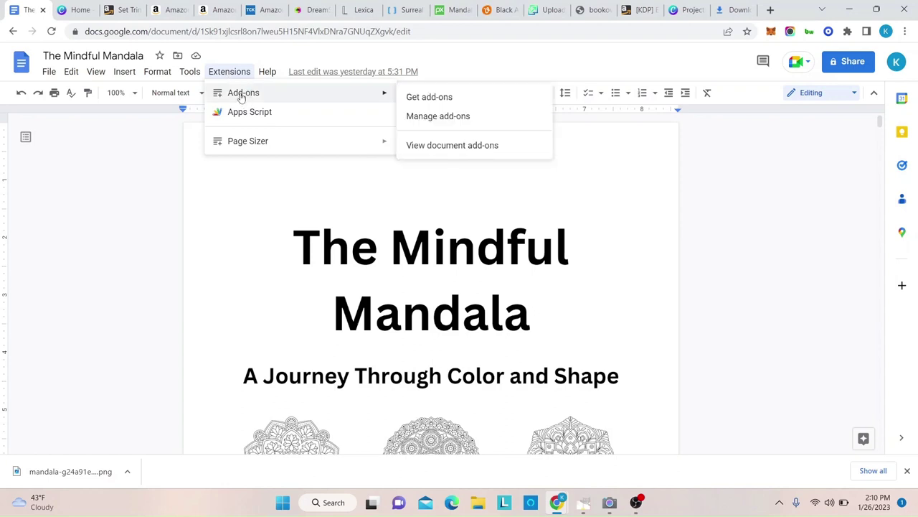
left_click(463, 100)
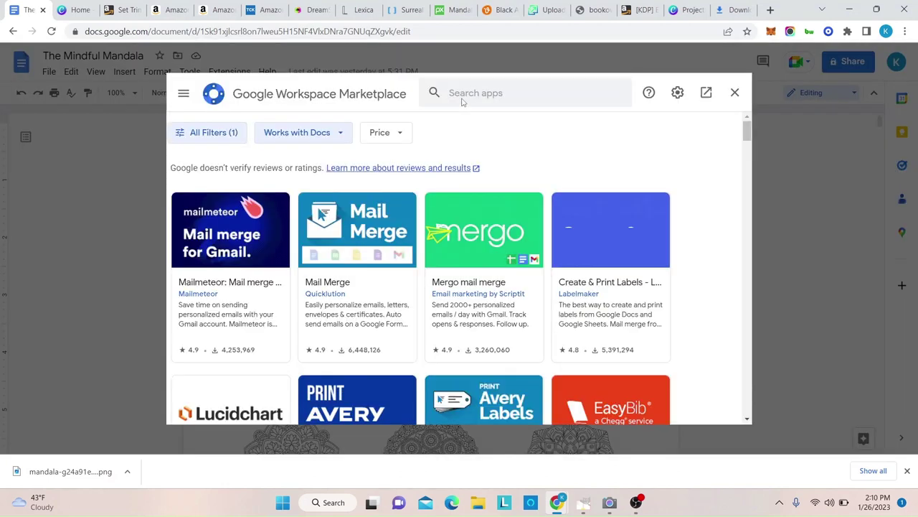
left_click(467, 93)
type("page sizer")
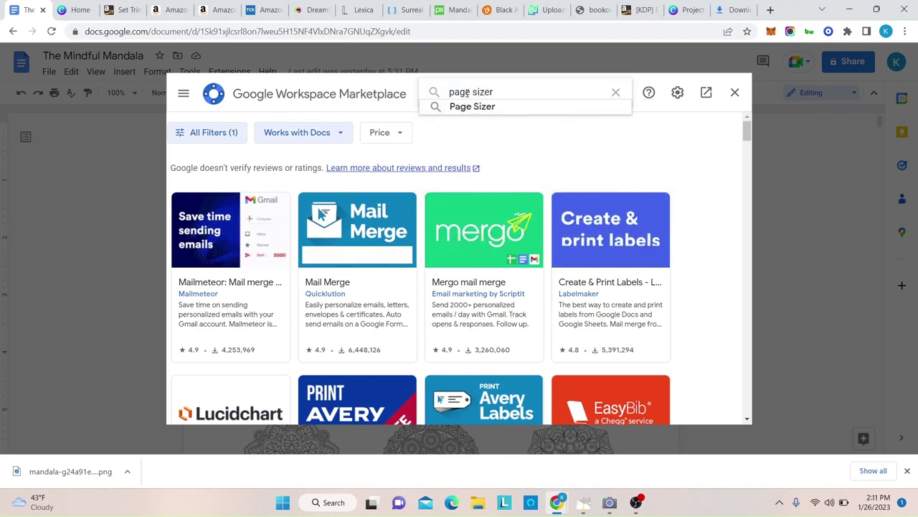
key("Return")
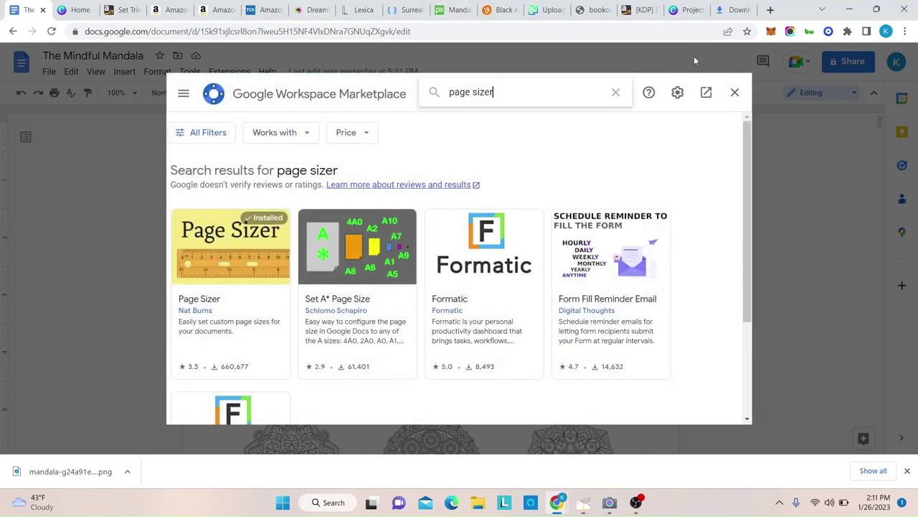
left_click(735, 93)
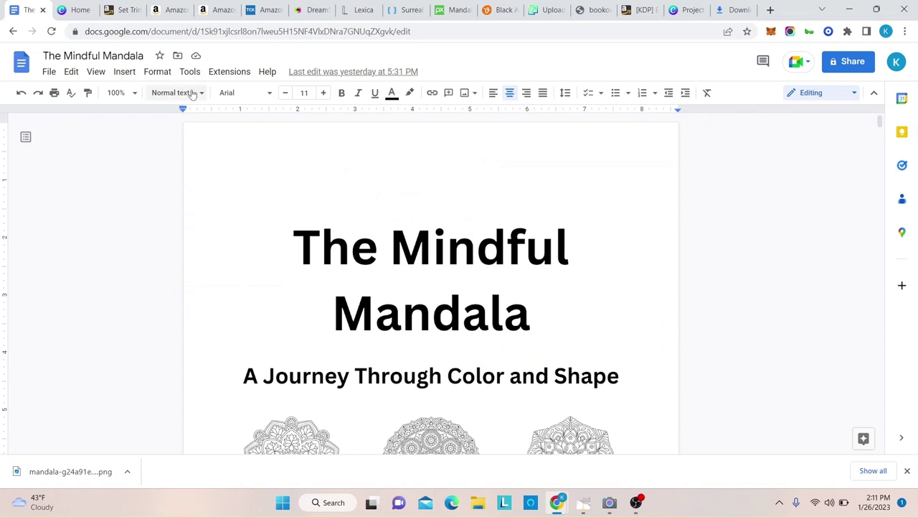
left_click(224, 75)
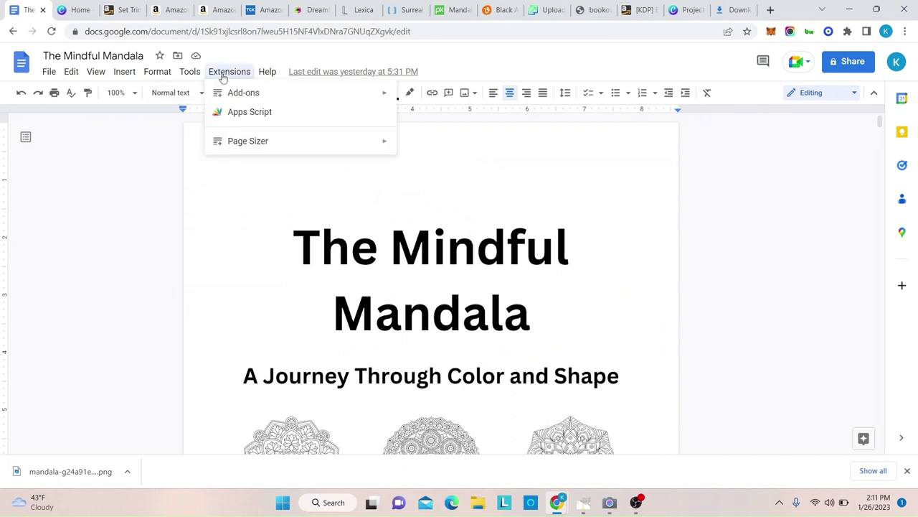
mouse_move(239, 143)
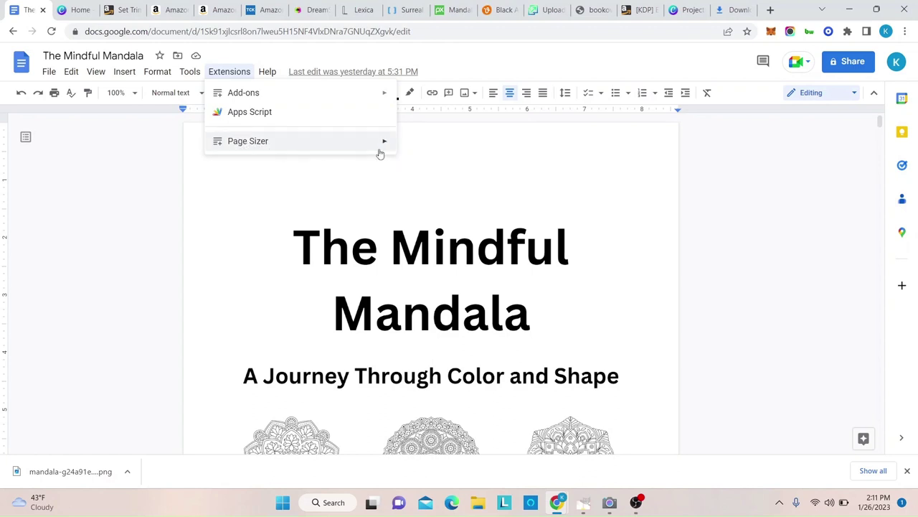
Open Page Sizer's Set page size dialog, confirm 8.625 × 11.25 inches, and close it unchanged.
left_click(424, 145)
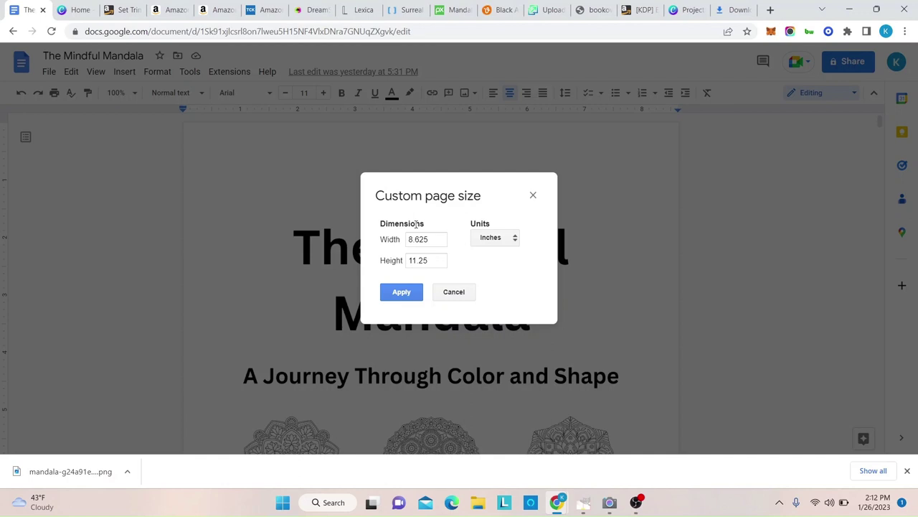
left_click(534, 192)
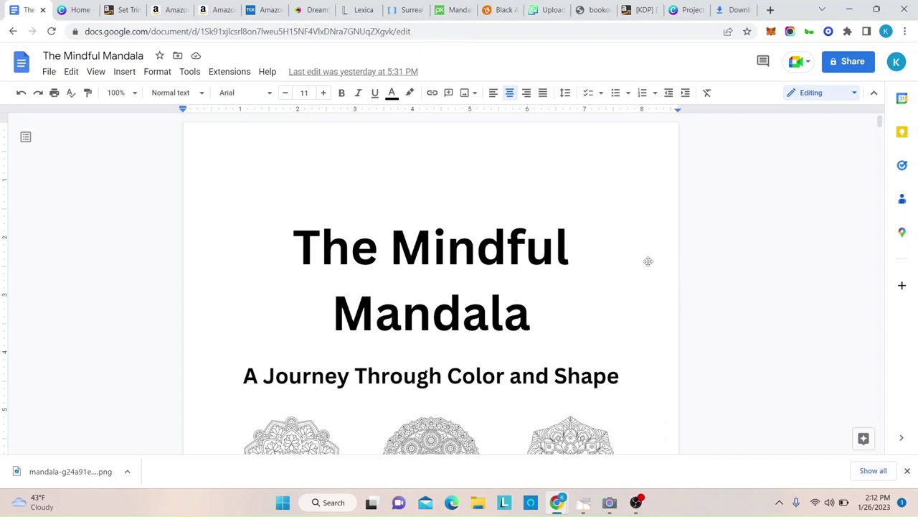
scroll(648, 261, "down", 2)
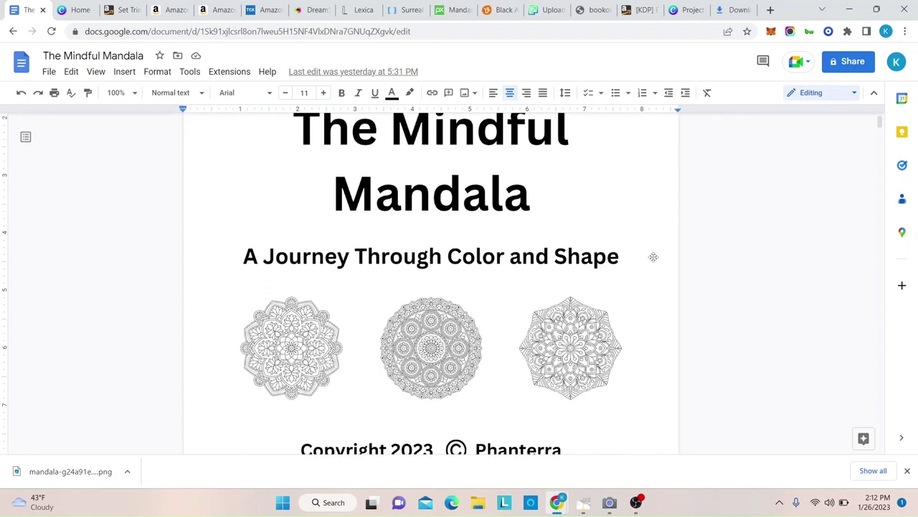
scroll(654, 256, "down", 1)
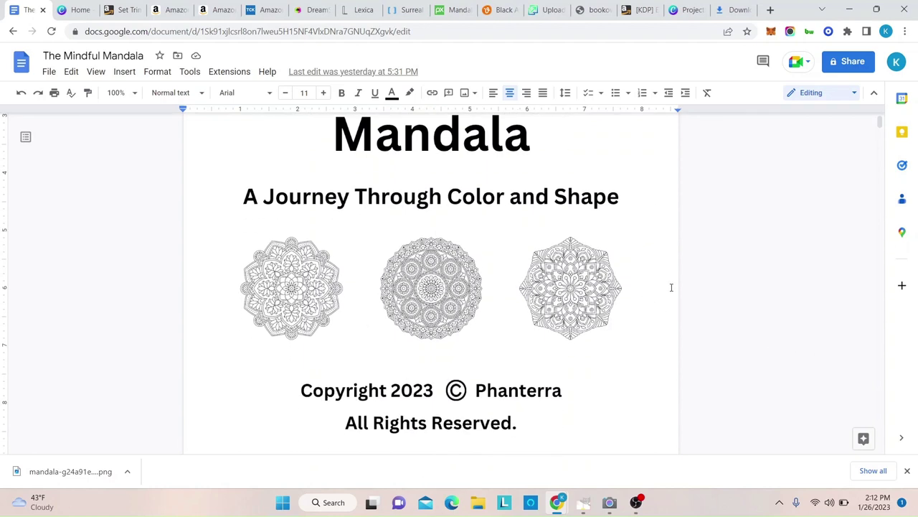
scroll(672, 287, "down", 1)
scroll(682, 286, "down", 5)
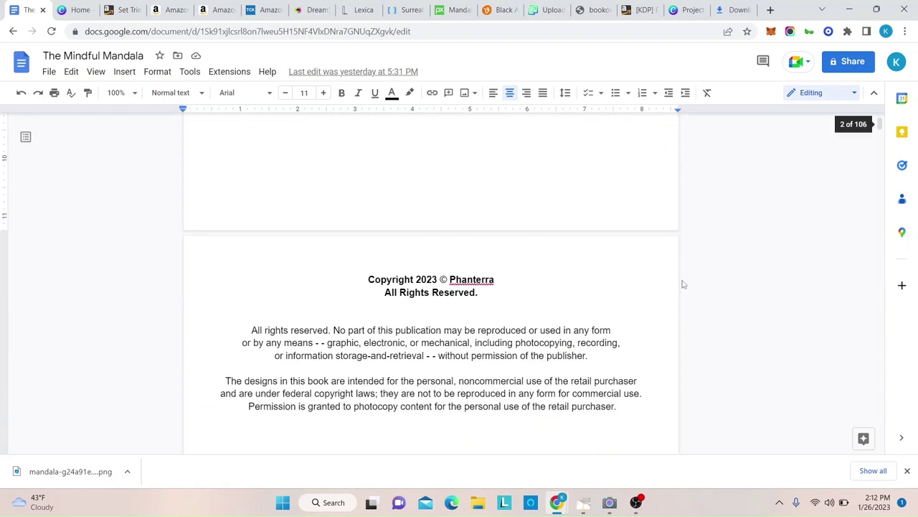
scroll(686, 282, "down", 2)
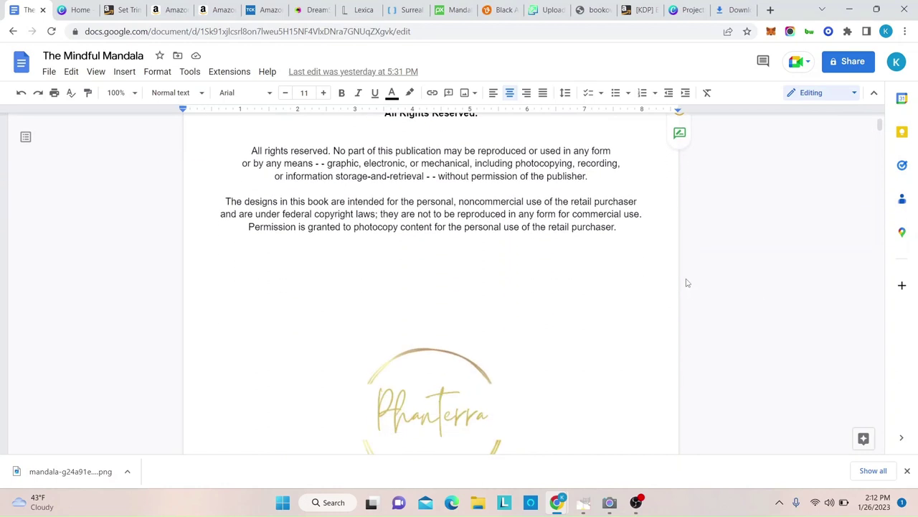
scroll(689, 282, "down", 3)
scroll(693, 281, "down", 3)
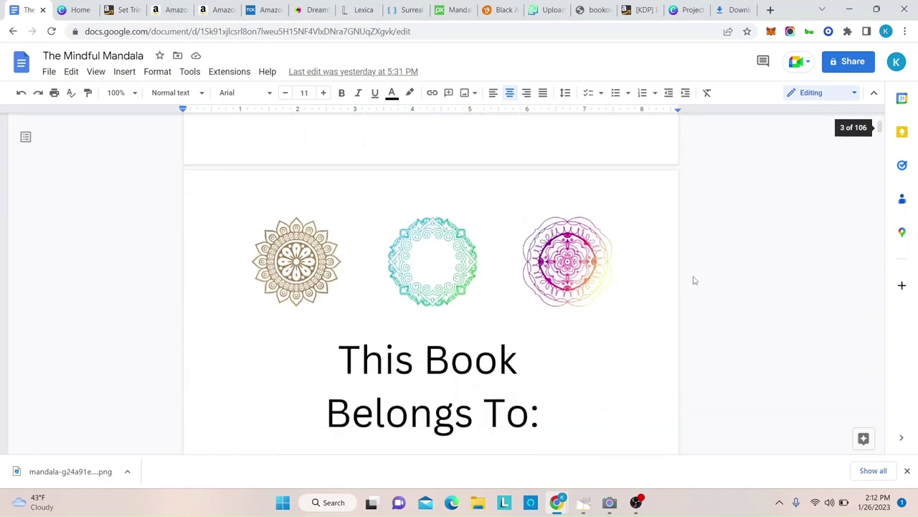
scroll(693, 280, "down", 3)
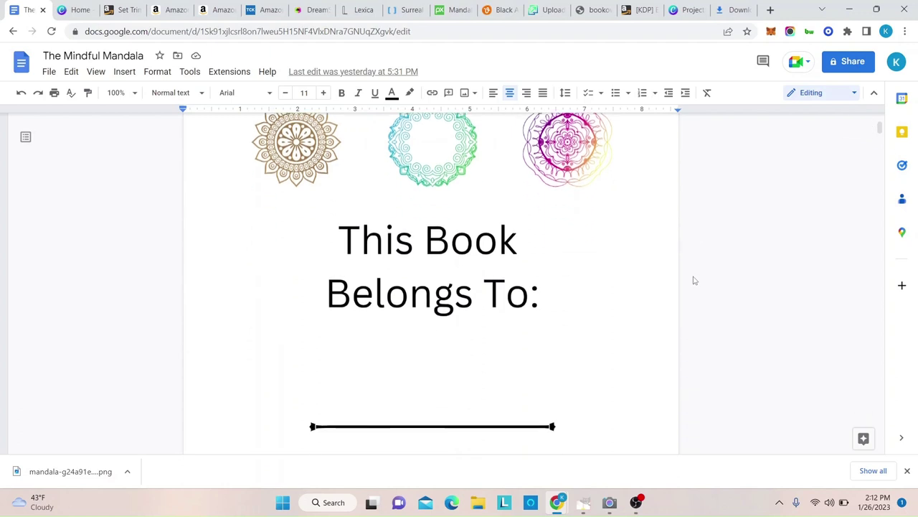
scroll(694, 280, "down", 2)
scroll(693, 280, "up", 3)
scroll(694, 280, "down", 3)
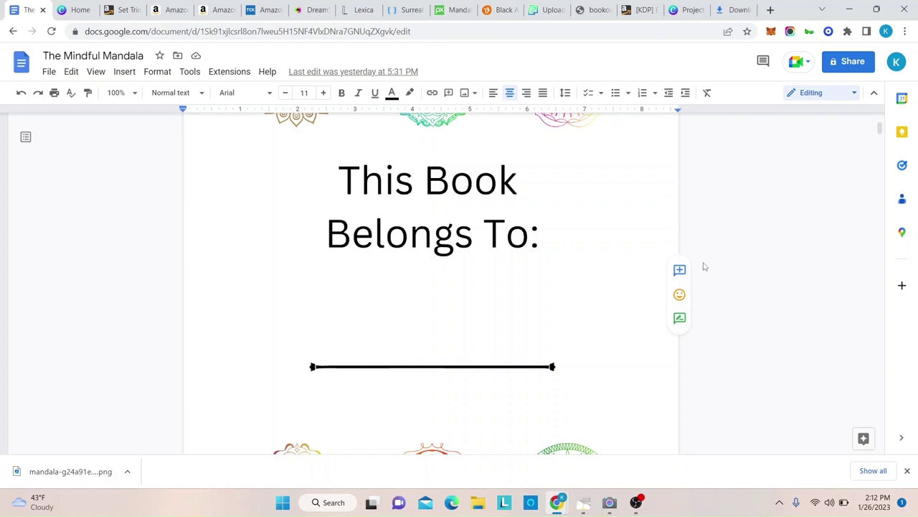
scroll(705, 262, "down", 7)
scroll(703, 255, "down", 10)
scroll(703, 255, "down", 10)
scroll(704, 255, "down", 10)
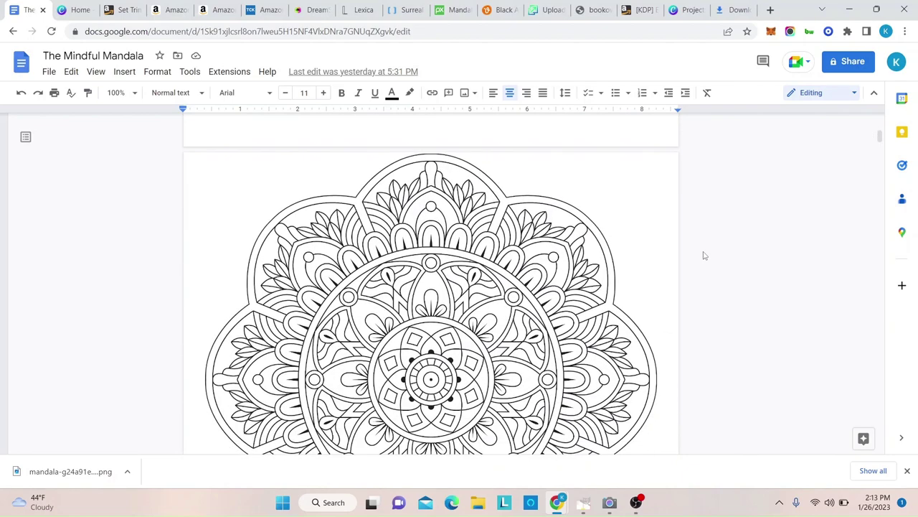
scroll(704, 255, "up", 7)
scroll(704, 256, "up", 1)
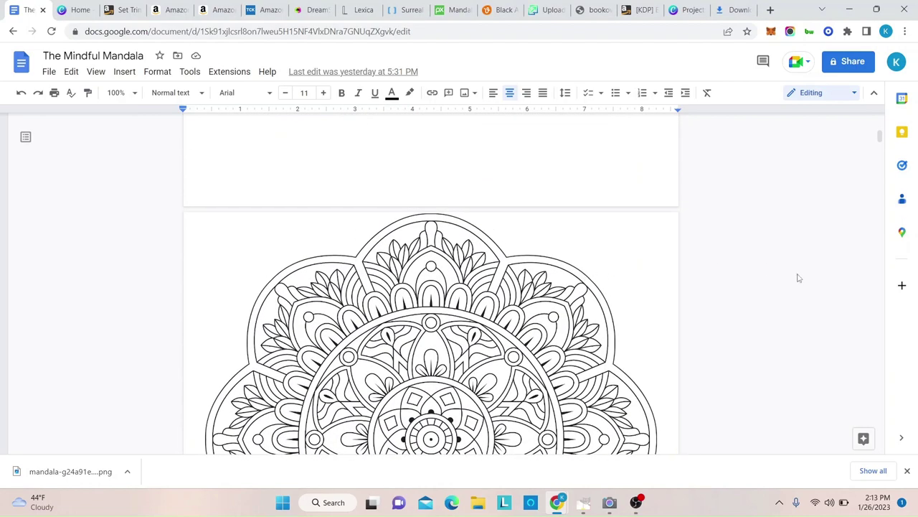
scroll(801, 281, "down", 9)
scroll(822, 301, "up", 3)
scroll(821, 310, "down", 10)
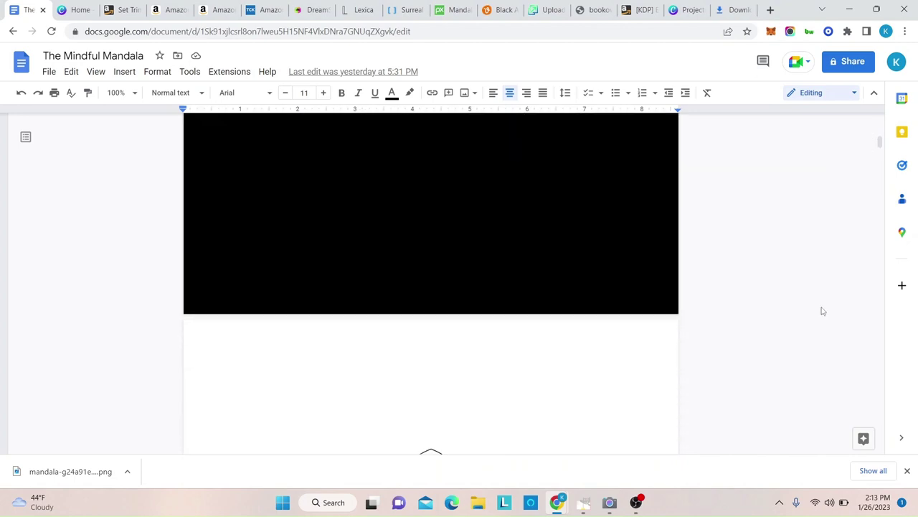
scroll(823, 311, "down", 10)
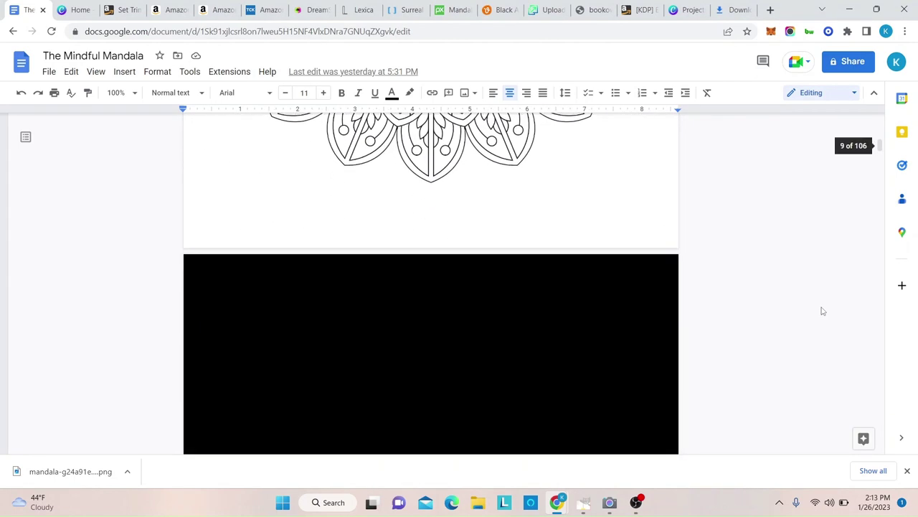
scroll(823, 311, "down", 5)
scroll(823, 311, "down", 5)
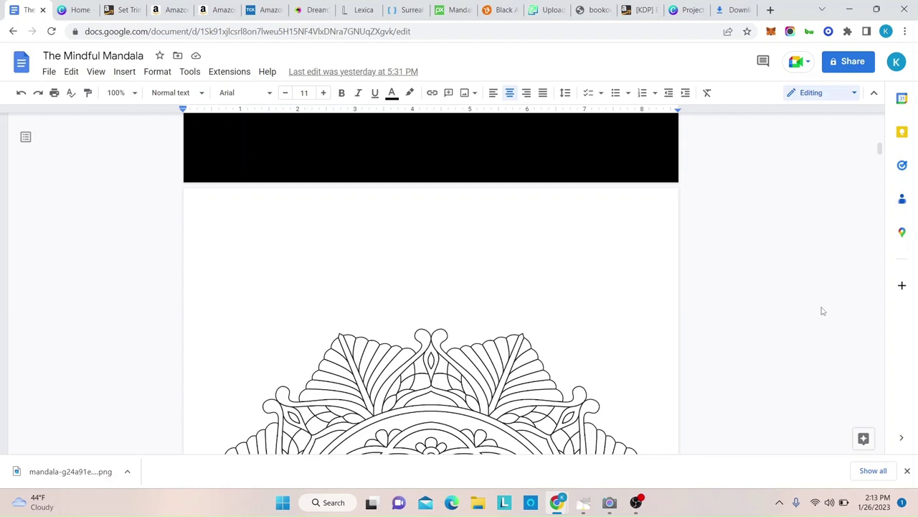
left_click(49, 72)
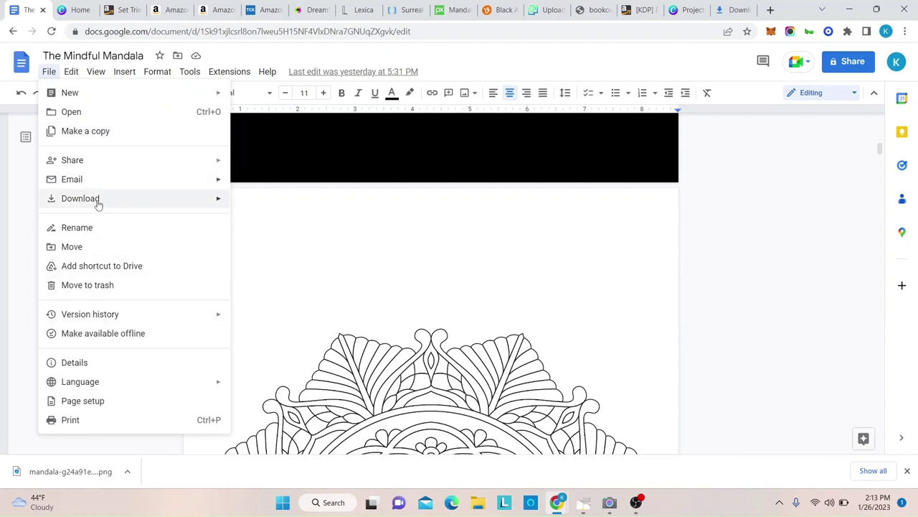
mouse_move(98, 205)
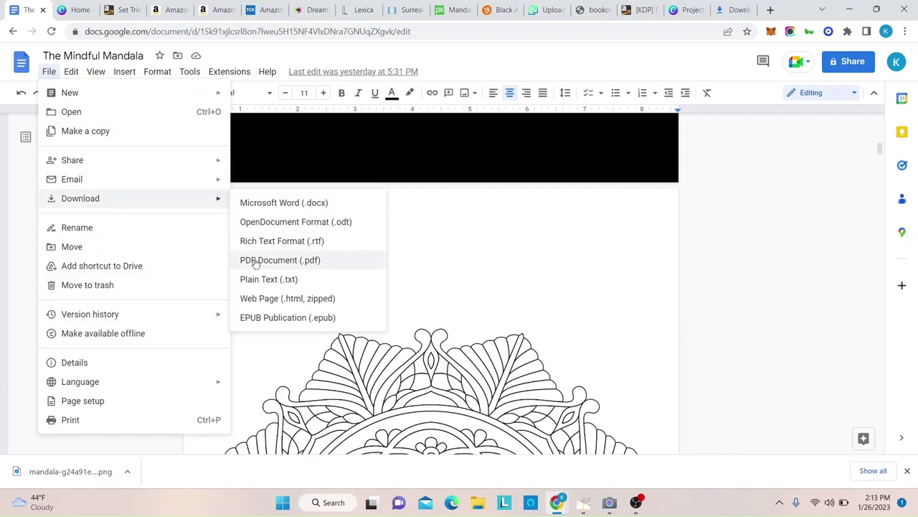
left_click(777, 233)
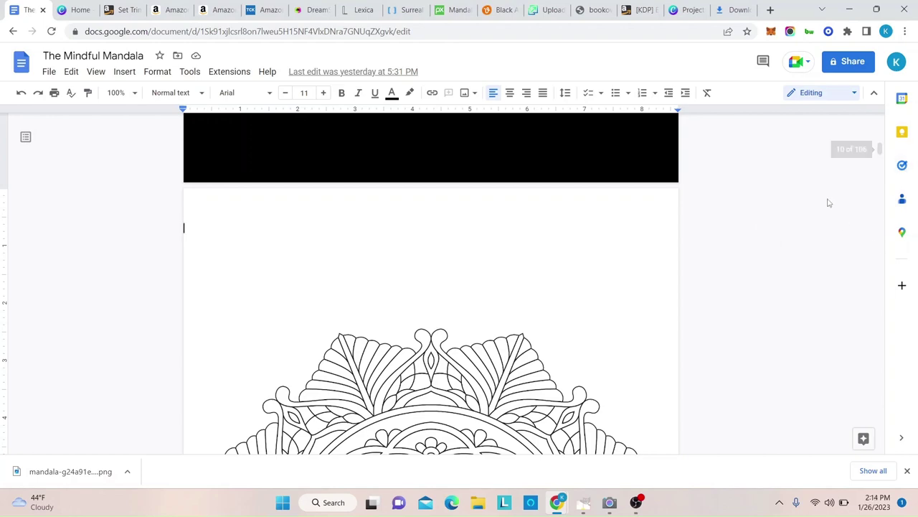
scroll(718, 246, "up", 9)
scroll(735, 239, "up", 20)
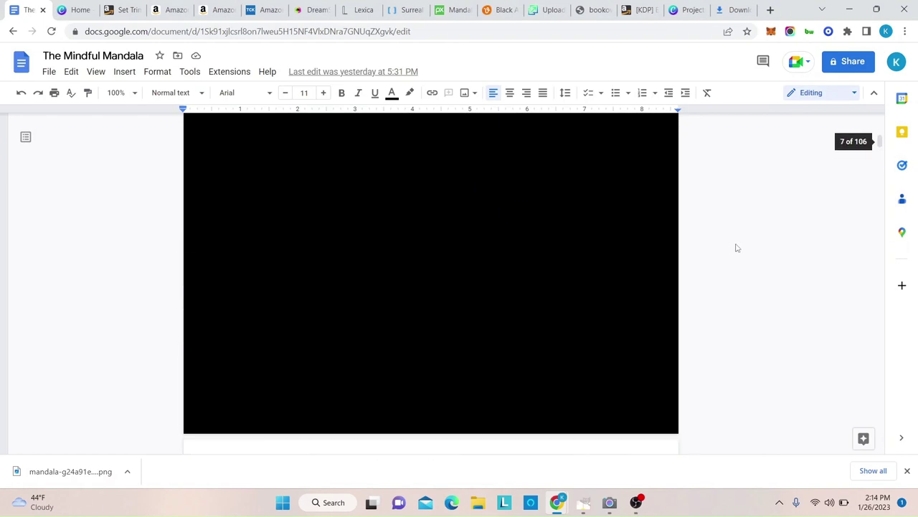
scroll(741, 240, "up", 20)
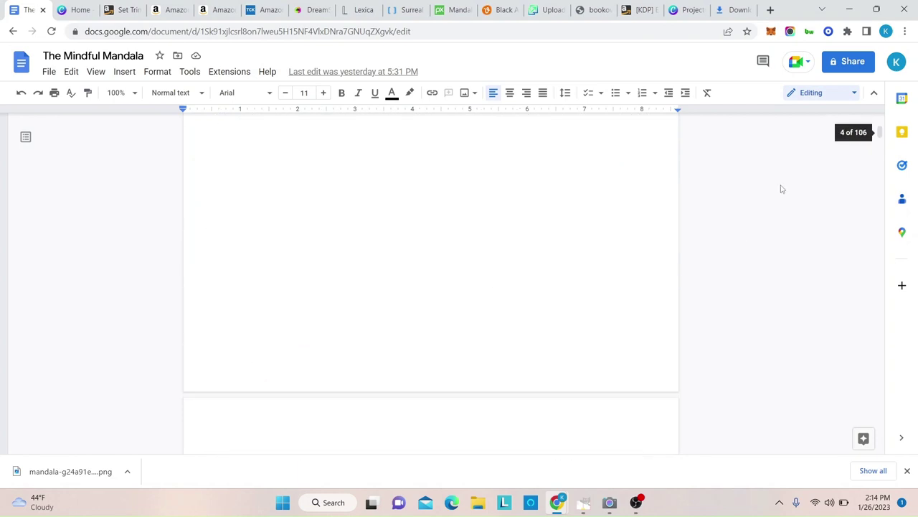
scroll(776, 203, "up", 15)
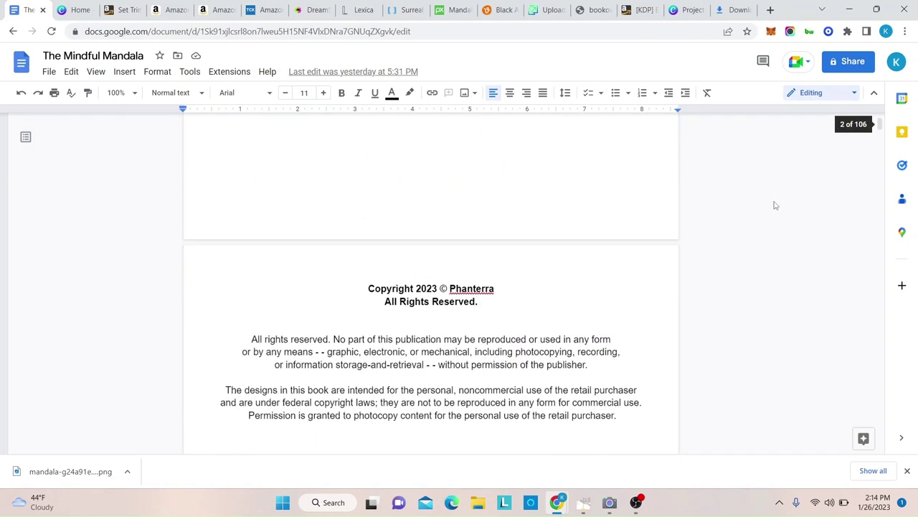
scroll(791, 177, "down", 5)
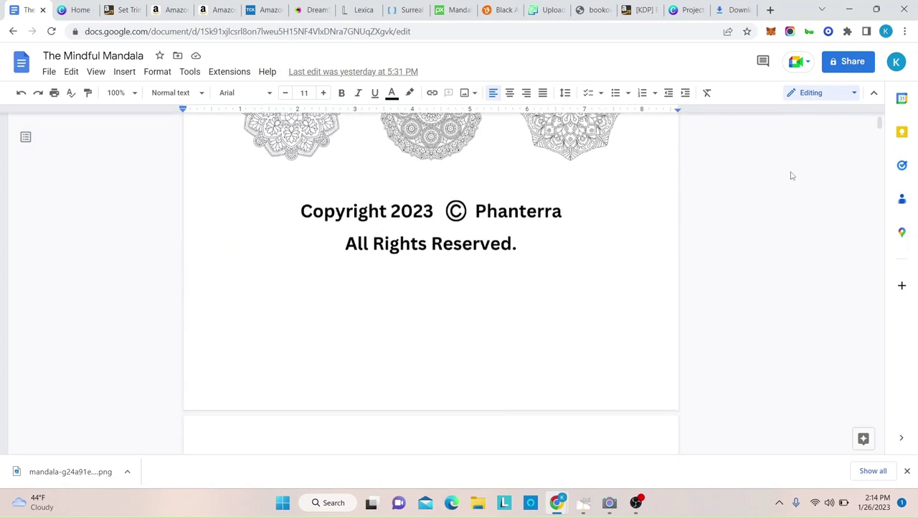
scroll(792, 177, "up", 5)
scroll(791, 177, "down", 4)
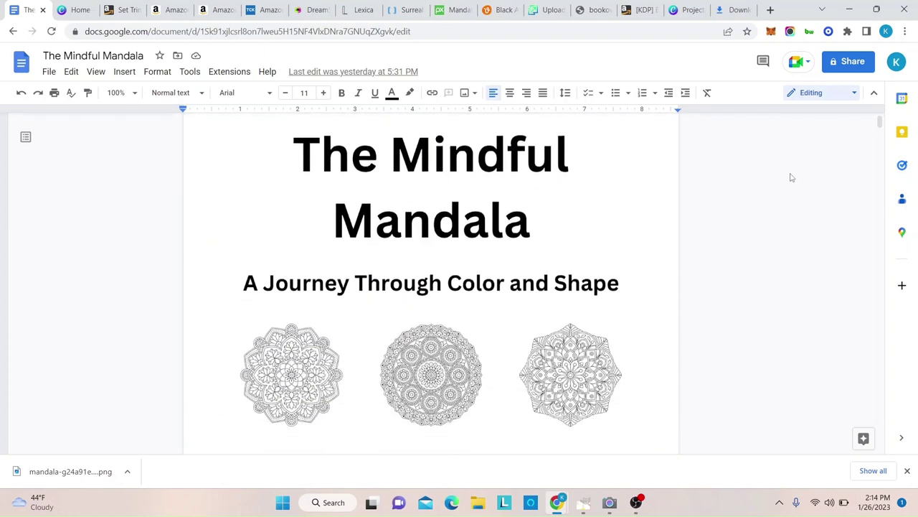
scroll(791, 177, "up", 2)
scroll(791, 178, "up", 2)
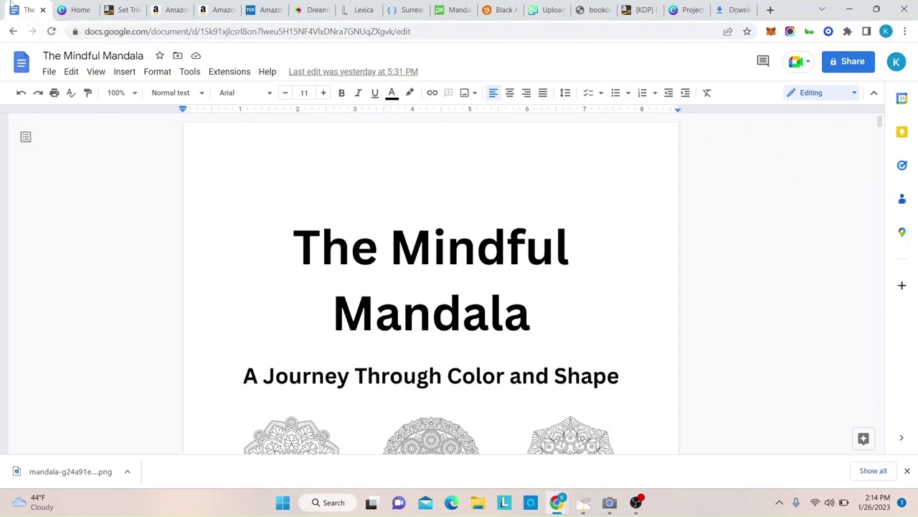
left_click(76, 9)
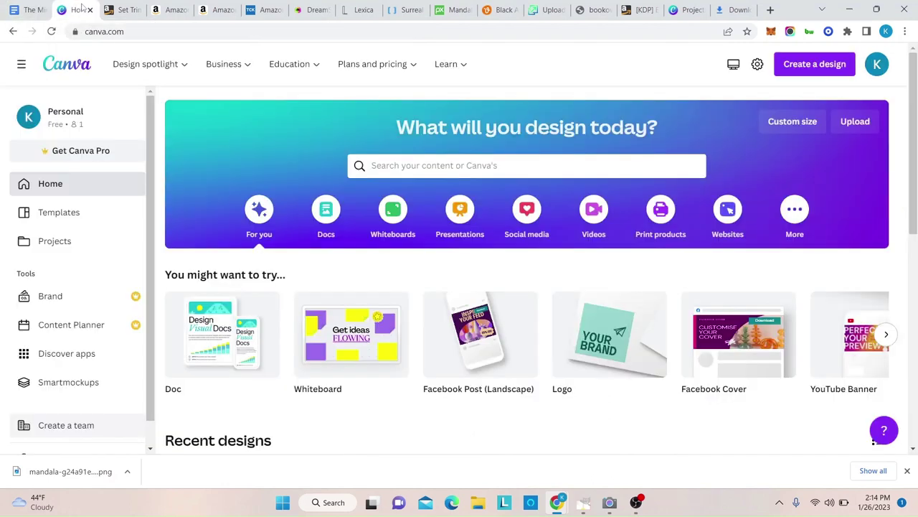
left_click(686, 9)
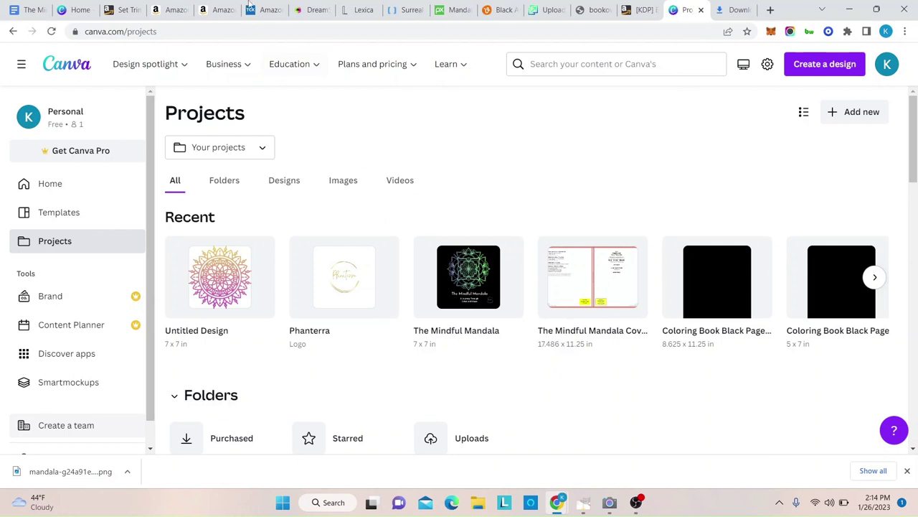
left_click(81, 10)
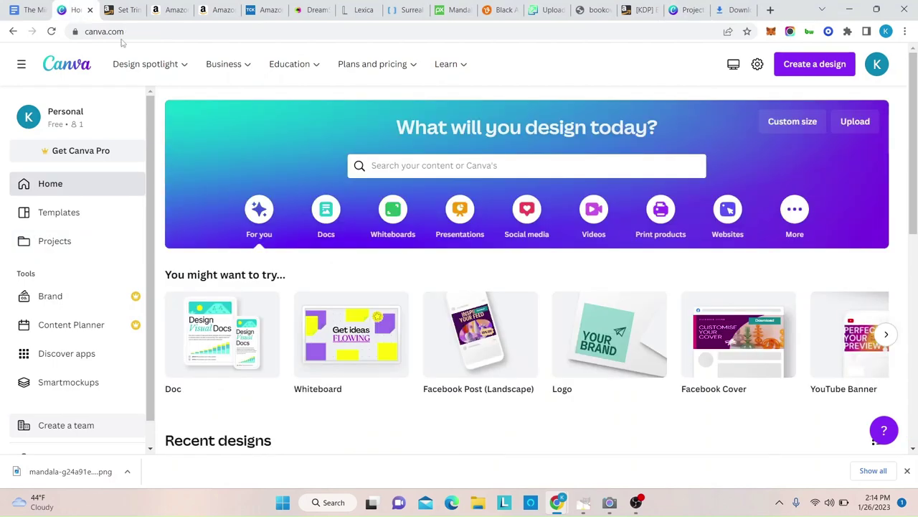
Return to The Mindful Mandala and scroll down to the 'This Book Belongs To:' signature page.
left_click(28, 10)
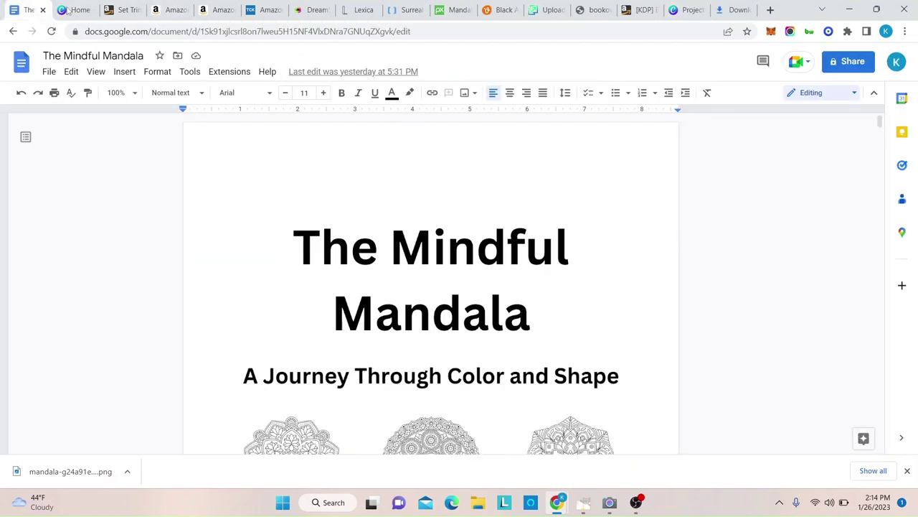
scroll(574, 275, "down", 2)
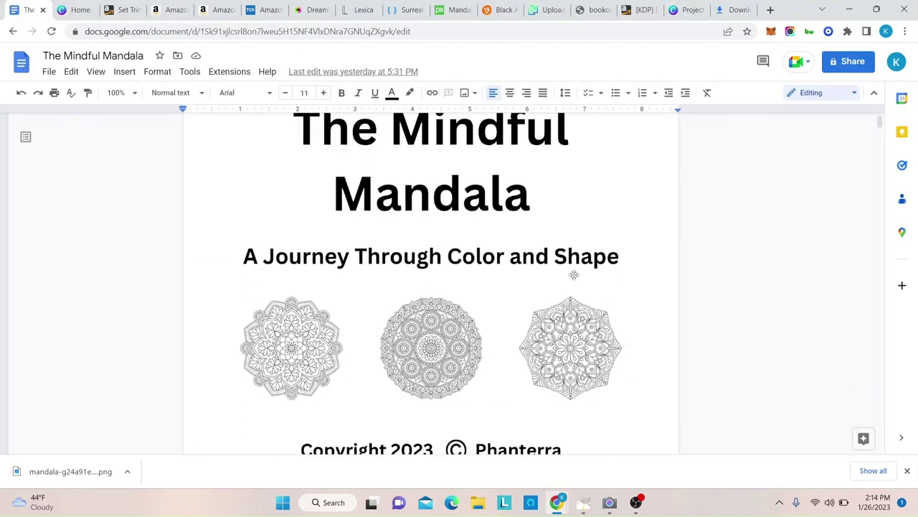
scroll(574, 275, "down", 1)
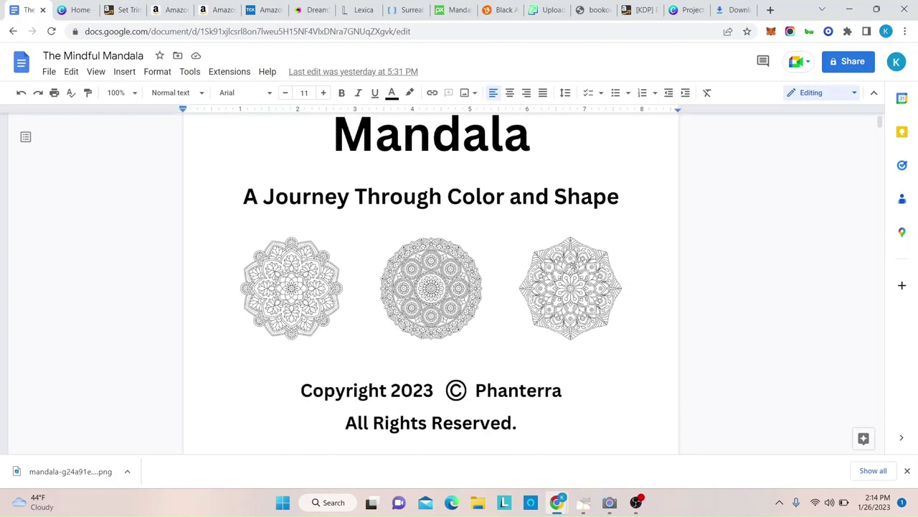
left_click(123, 71)
mouse_move(143, 94)
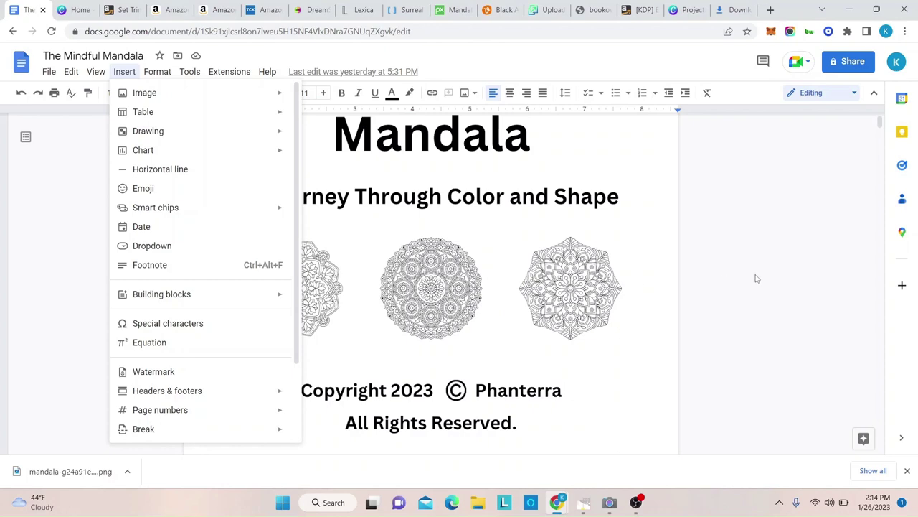
scroll(751, 280, "down", 2)
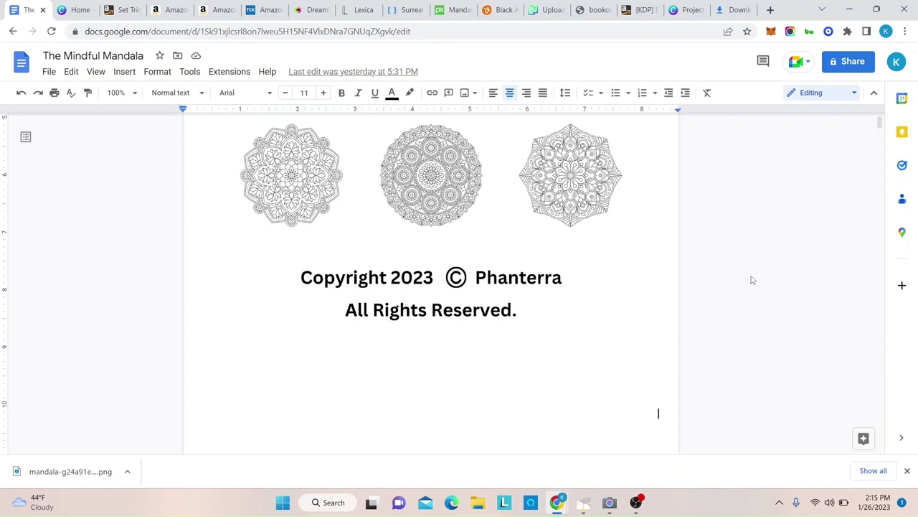
scroll(752, 280, "down", 5)
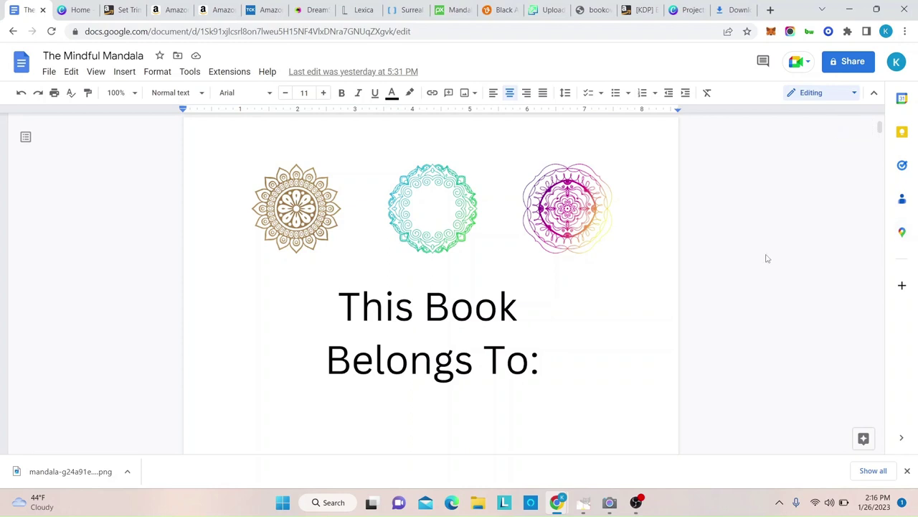
scroll(766, 259, "down", 2)
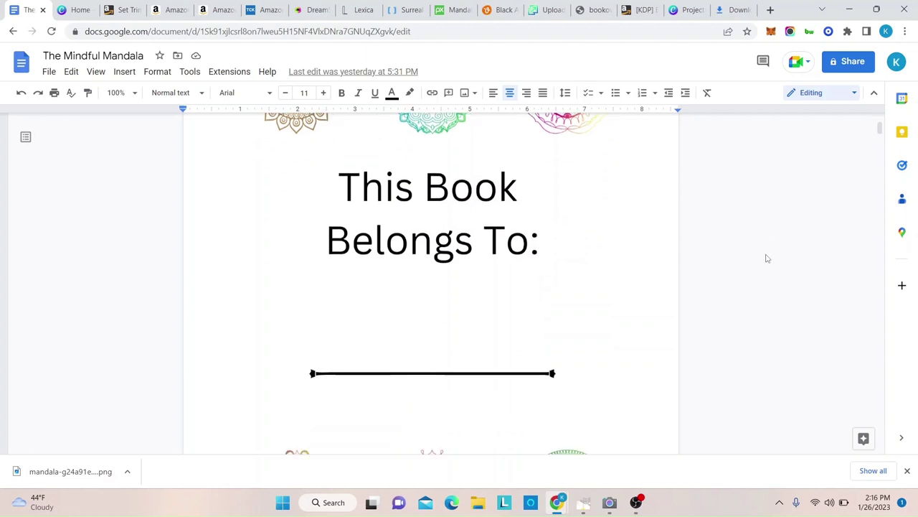
From Canva Projects, check Custom size with units set to inches, then open the 'This Book Belongs To:' design.
left_click(687, 9)
scroll(693, 240, "down", 3)
scroll(692, 244, "down", 2)
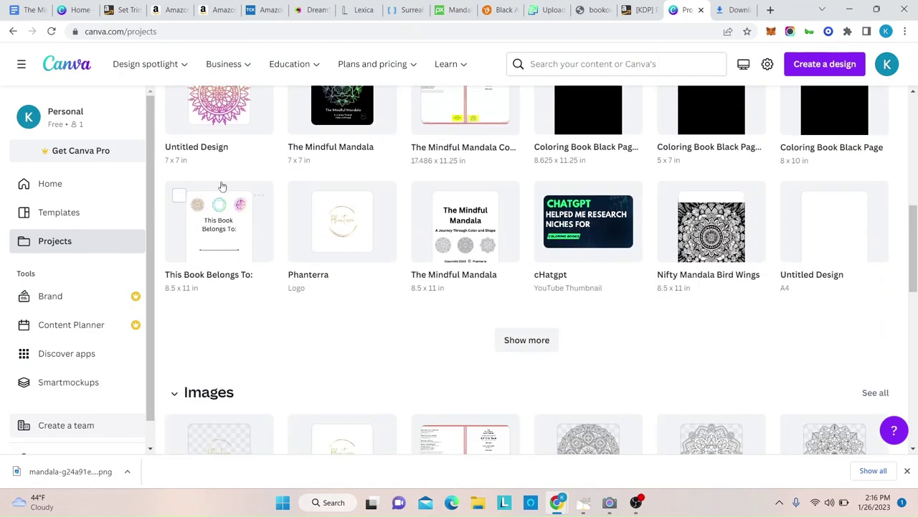
left_click(820, 63)
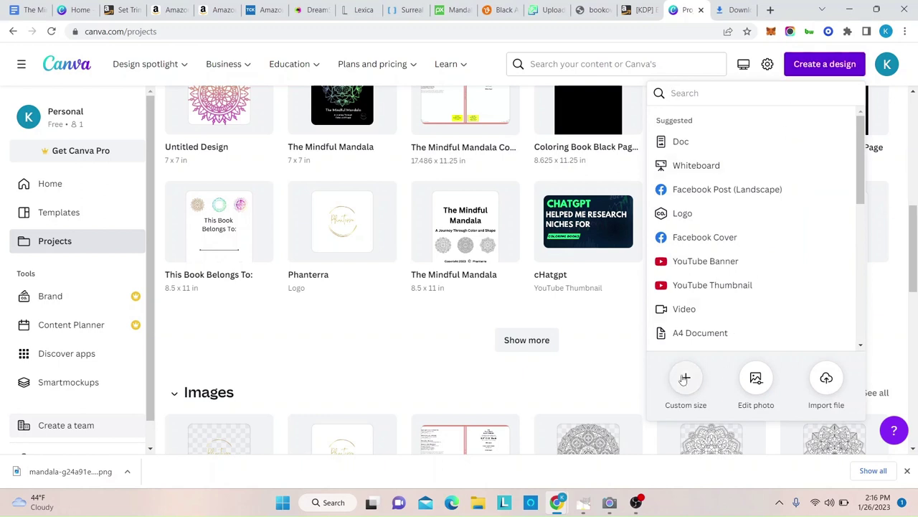
left_click(684, 379)
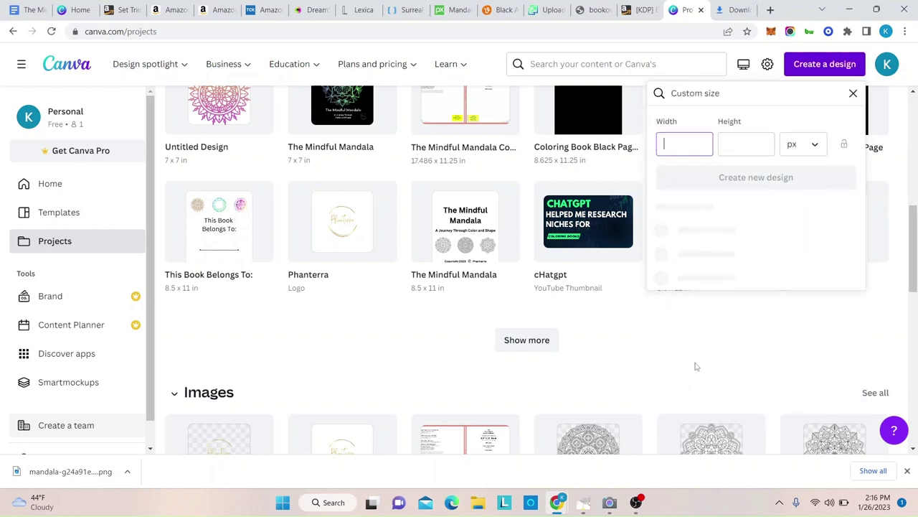
left_click(817, 147)
left_click(798, 202)
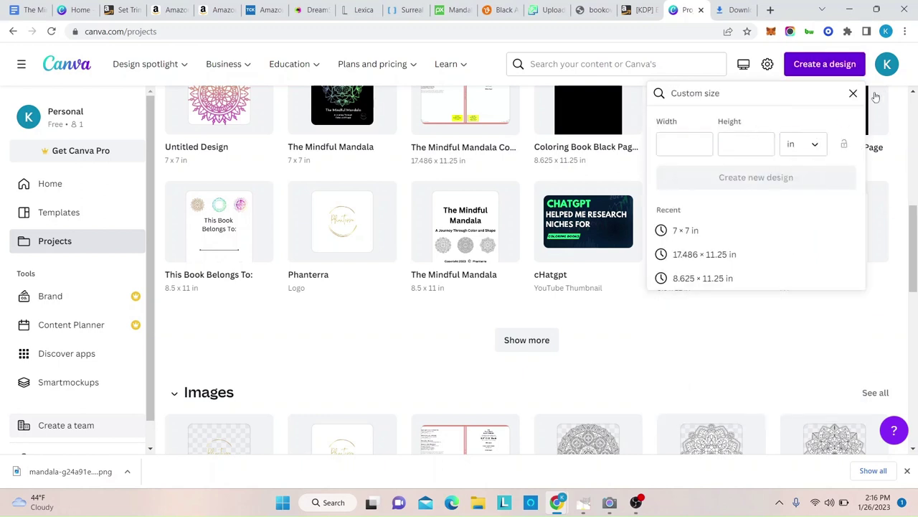
left_click(854, 93)
left_click(218, 230)
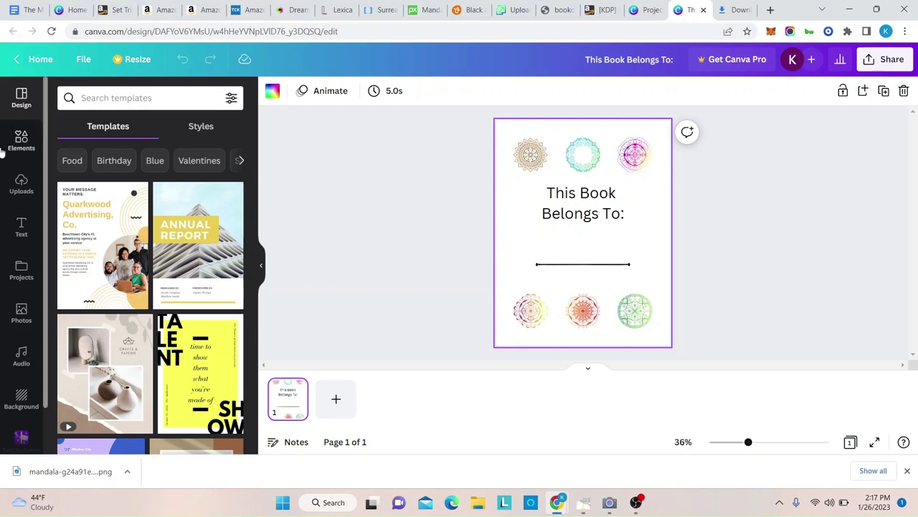
Search Elements for 'mandalas', browse all Graphics results, then clear back to Elements home.
left_click(21, 140)
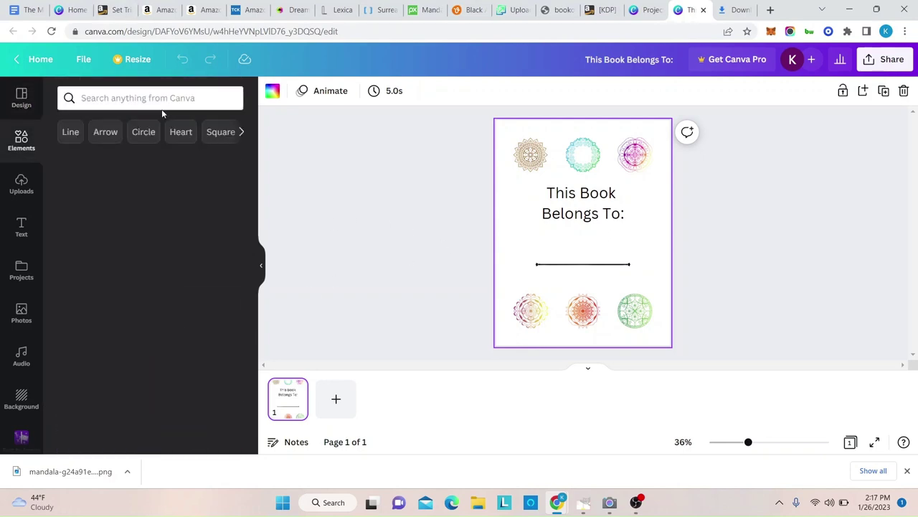
left_click(159, 97)
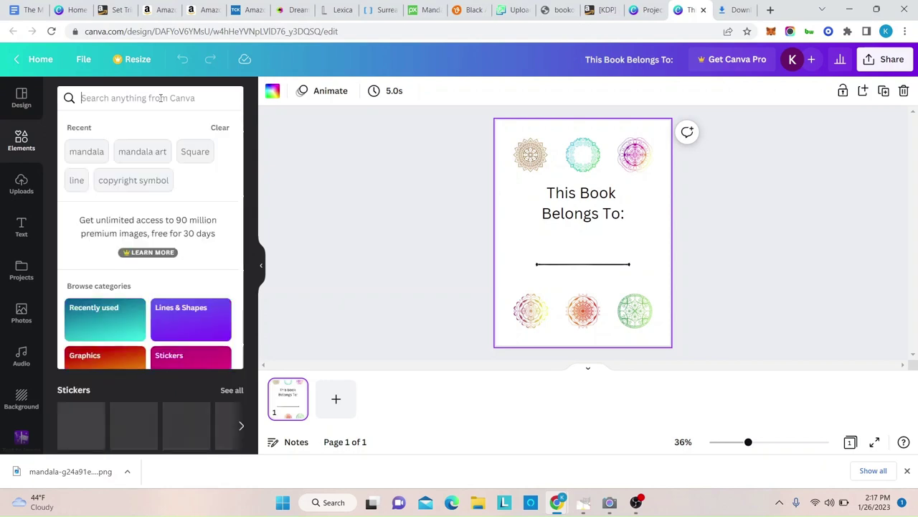
type("mandala")
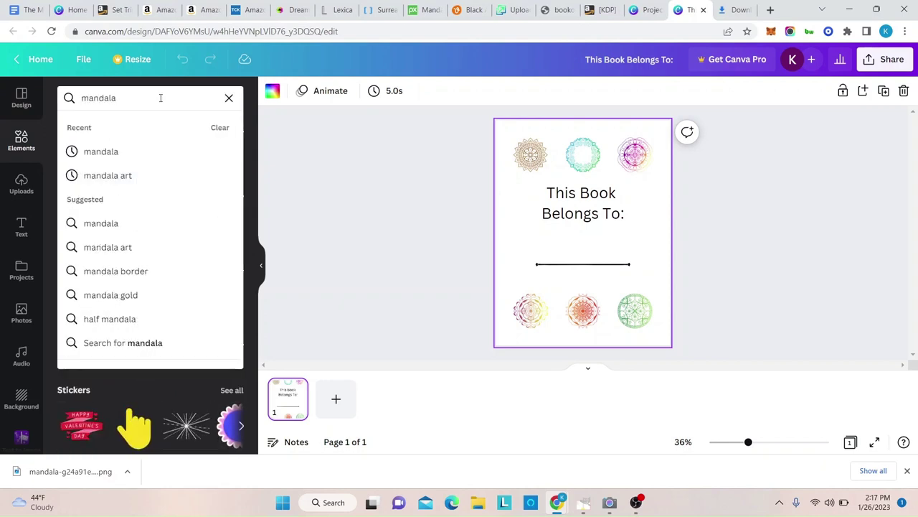
type("s")
key("Return")
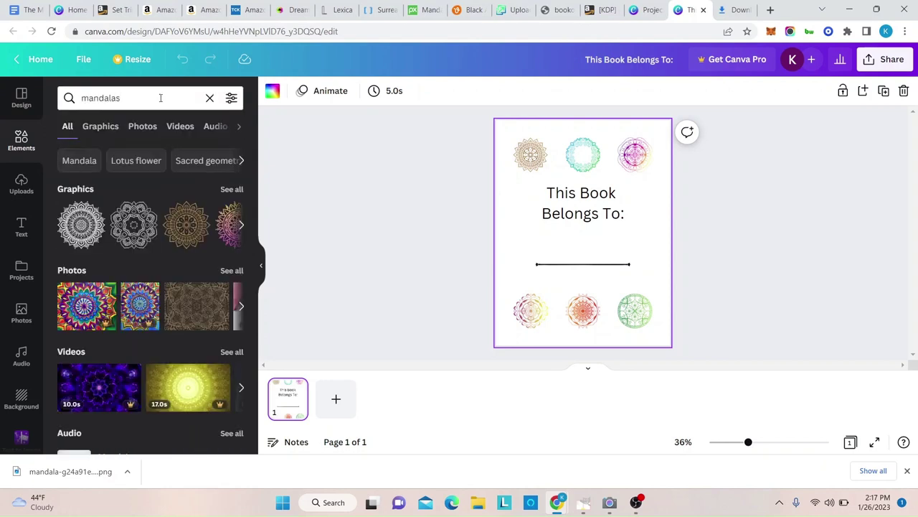
scroll(157, 218, "down", 1)
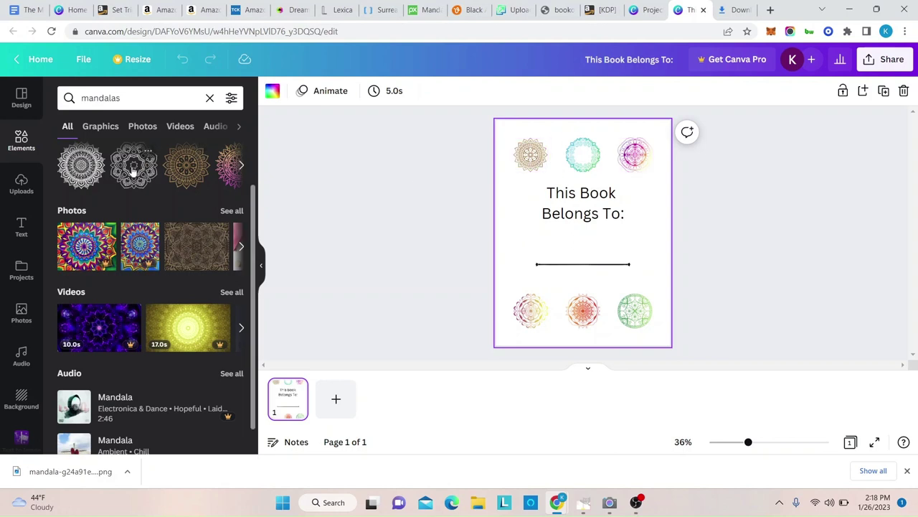
scroll(132, 172, "down", 1)
scroll(167, 176, "up", 2)
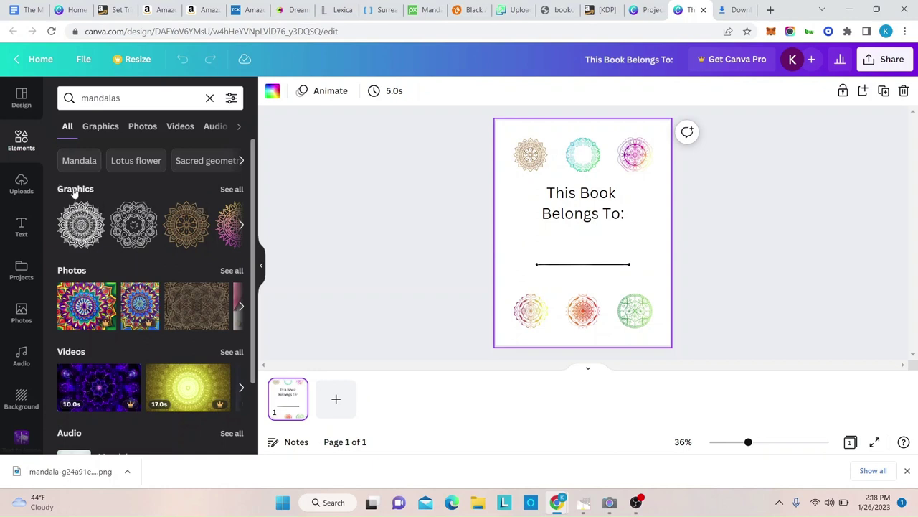
left_click(232, 189)
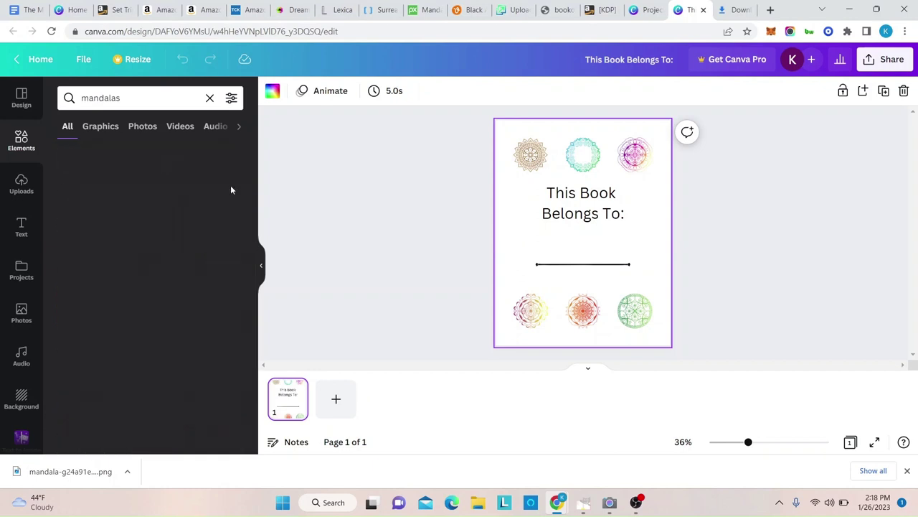
scroll(151, 229, "down", 5)
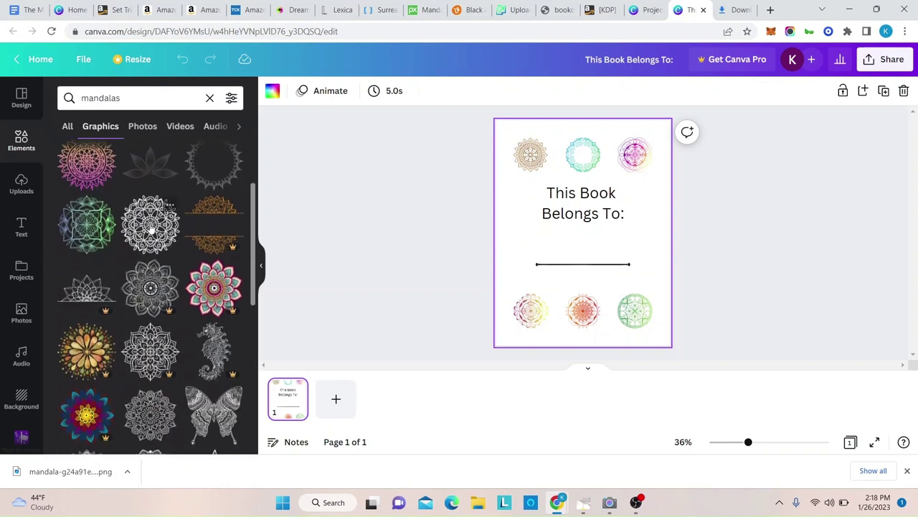
scroll(151, 228, "down", 2)
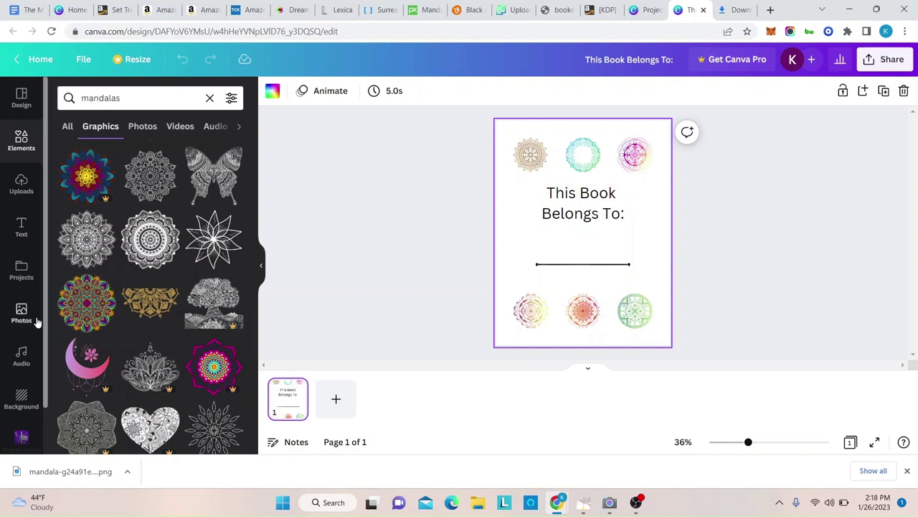
left_click(20, 137)
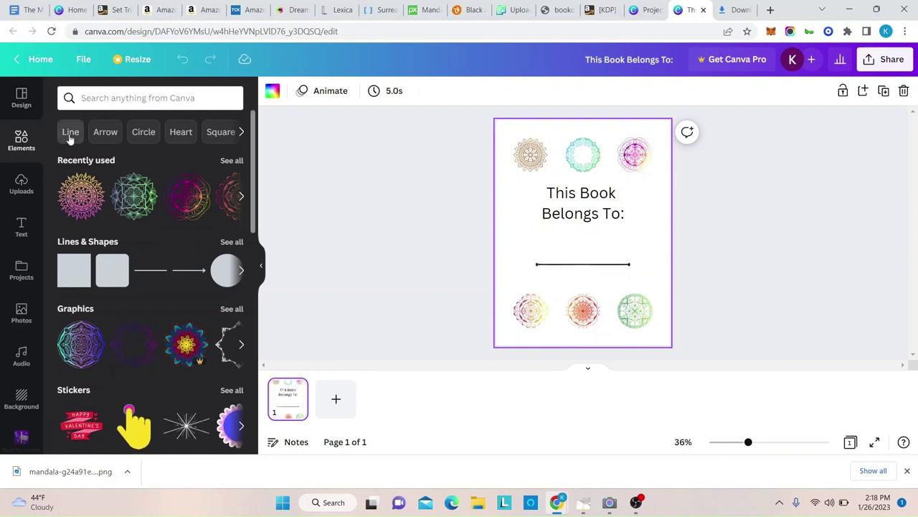
Add a bar-ended line from Lines & Shapes beneath the heading, then deselect it.
left_click(71, 133)
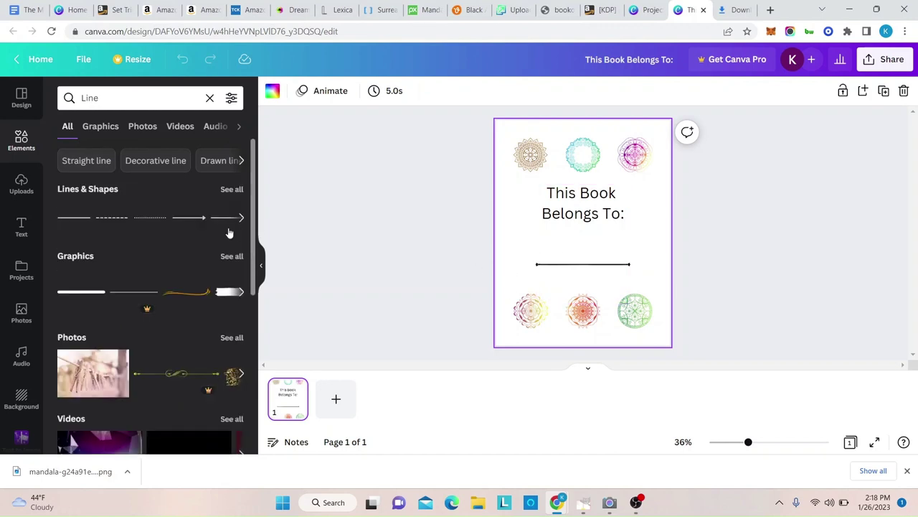
scroll(173, 237, "down", 1)
scroll(173, 239, "up", 1)
left_click(231, 189)
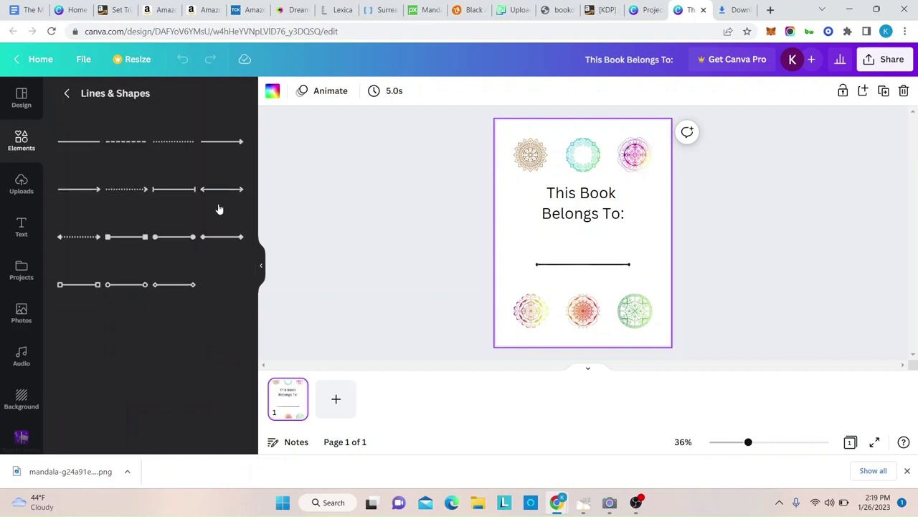
left_click(173, 189)
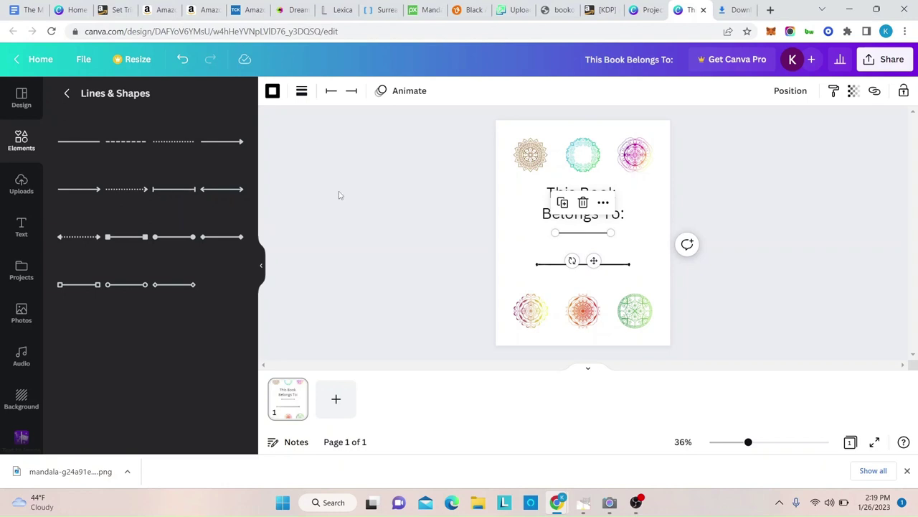
left_click(351, 187)
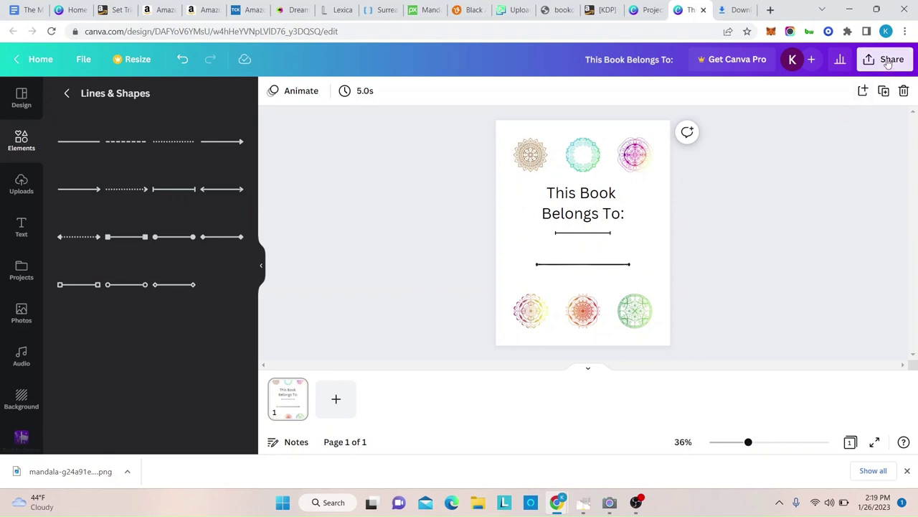
View the PNG download settings under Share > Download, close them, and return to The Mindful Mandala doc.
left_click(889, 61)
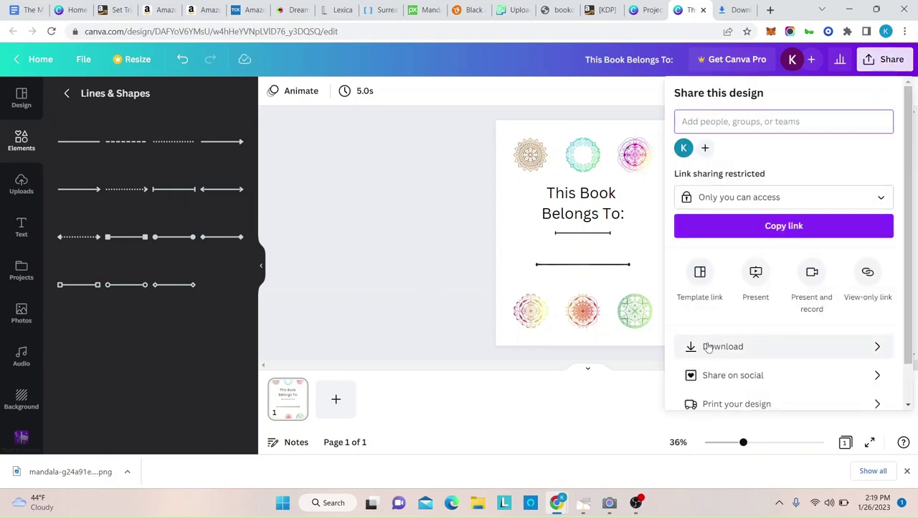
left_click(706, 345)
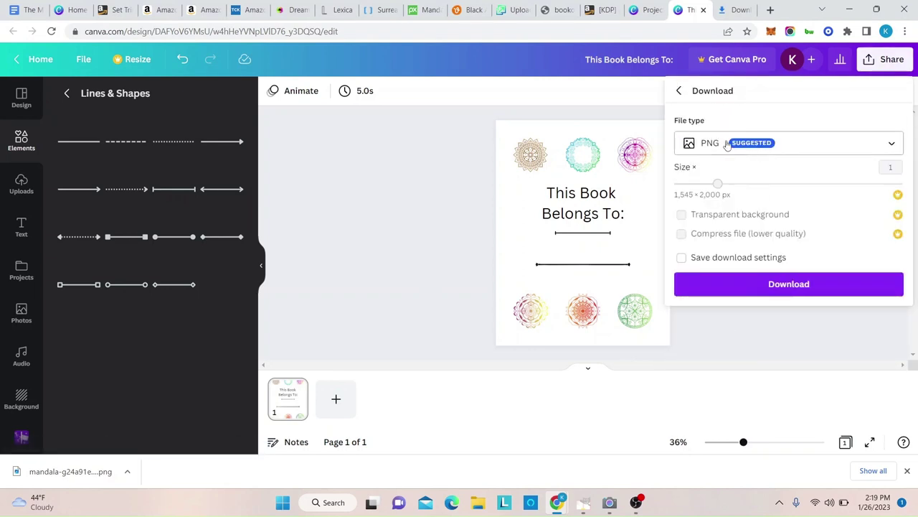
left_click(363, 250)
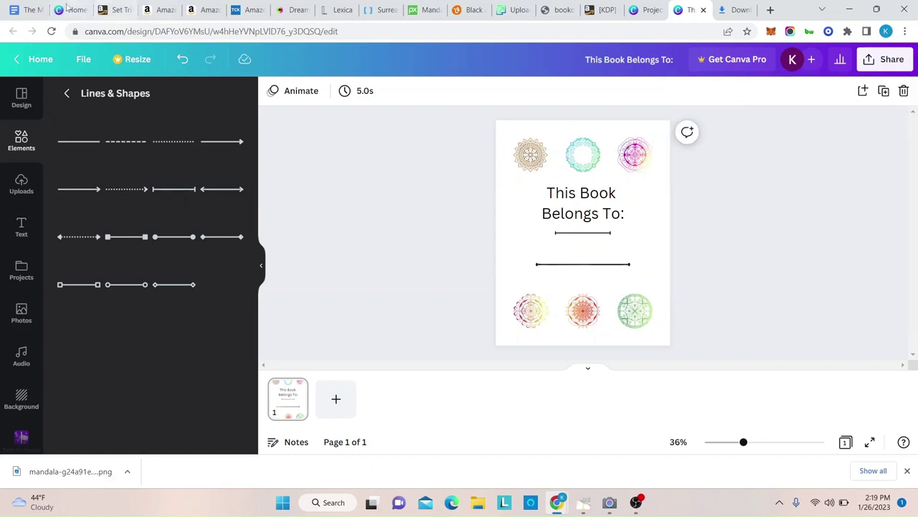
left_click(16, 10)
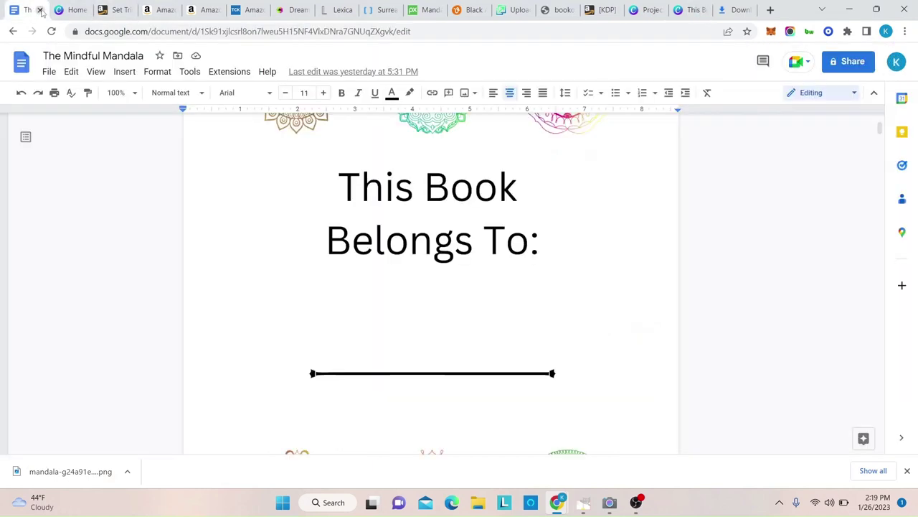
Start an image upload from the computer via Insert > Image, then cancel it.
scroll(108, 244, "up", 5)
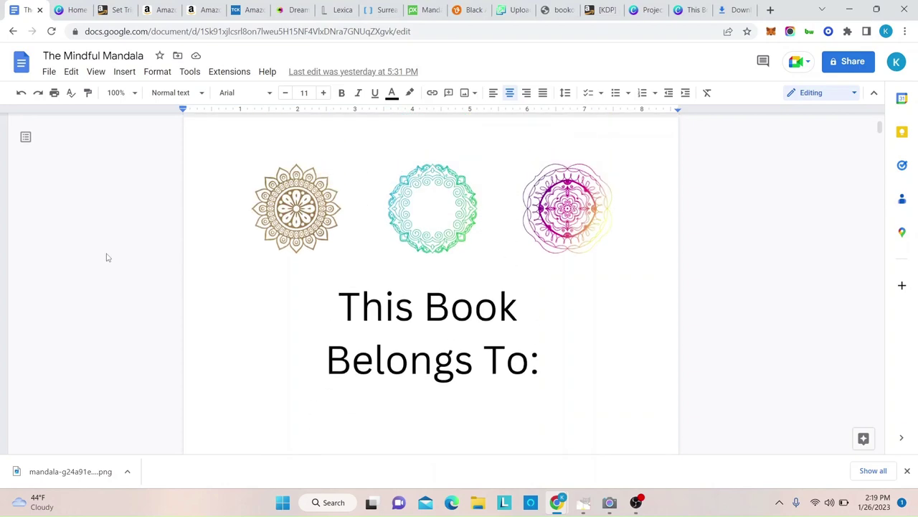
scroll(107, 257, "down", 1)
left_click(125, 72)
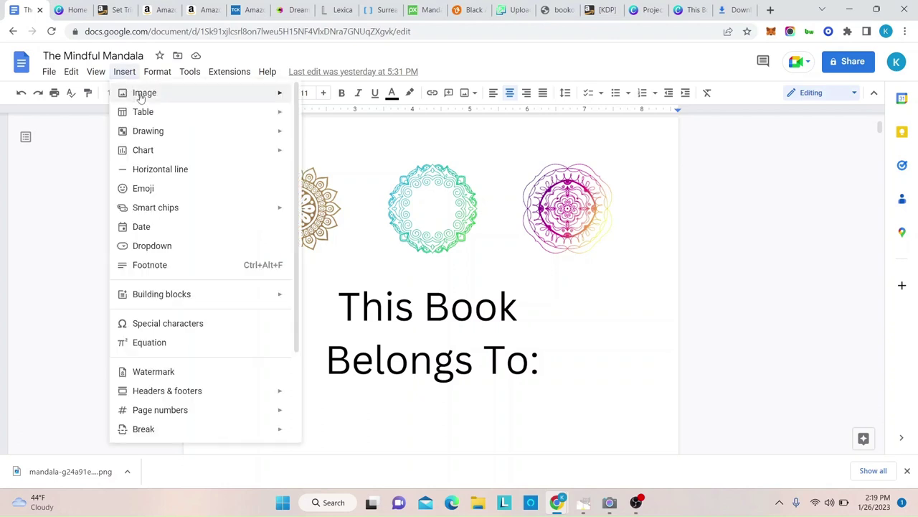
mouse_move(140, 98)
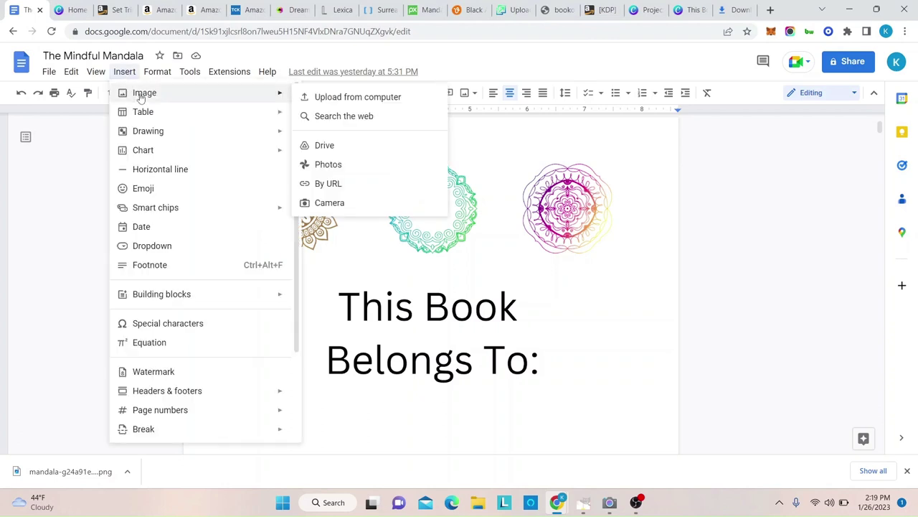
left_click(348, 100)
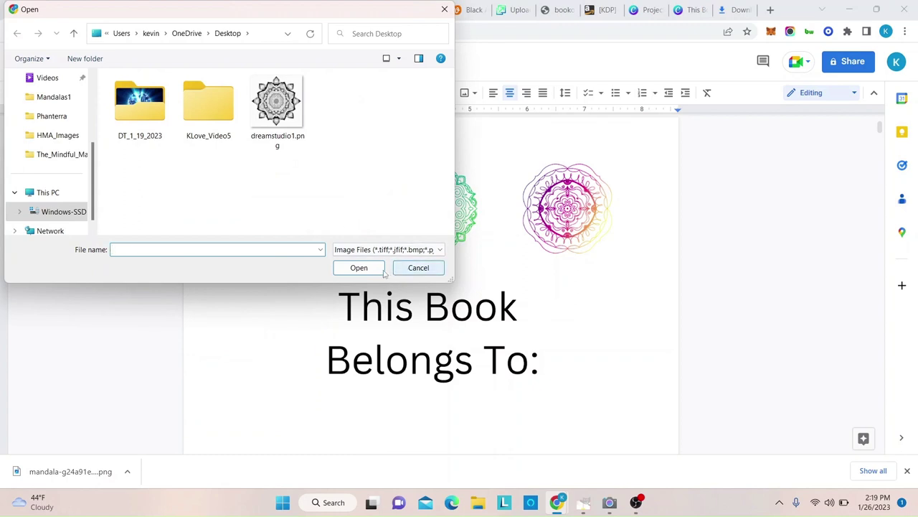
left_click(422, 267)
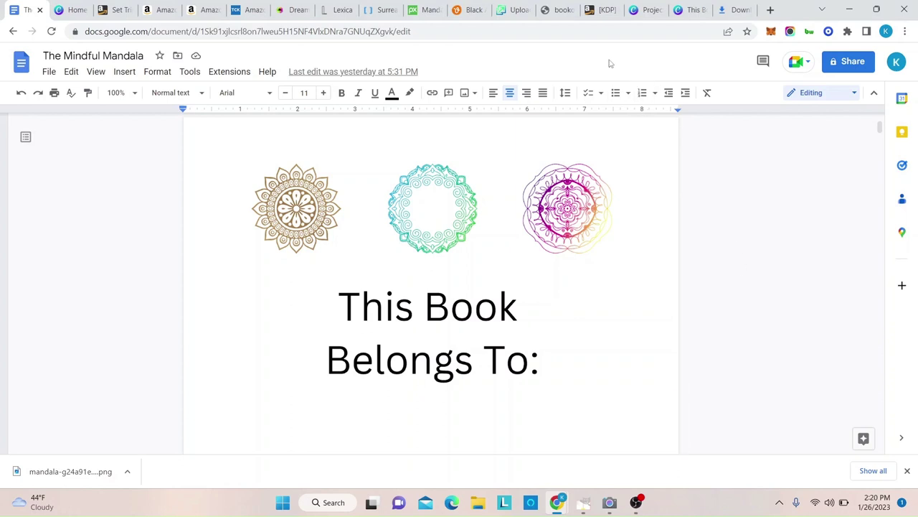
Go to the KDP listing, then open the KDP help page's Margins table.
left_click(606, 10)
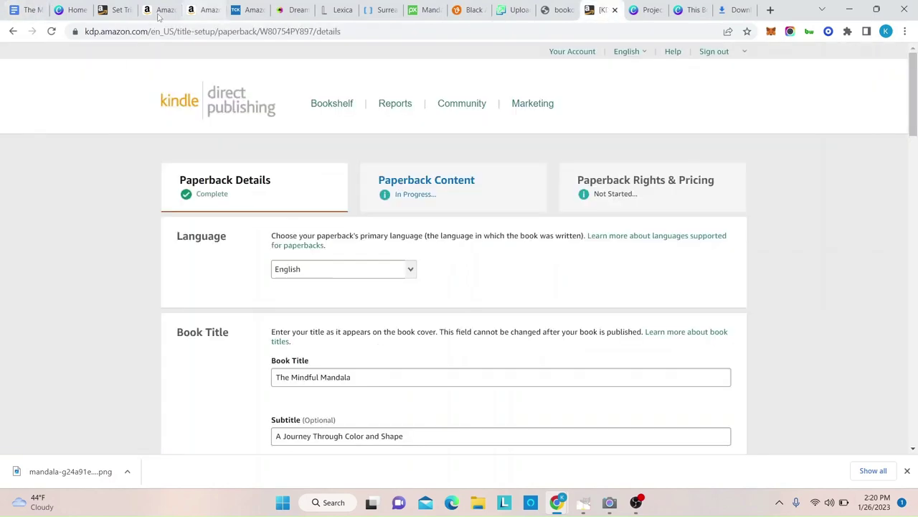
left_click(113, 11)
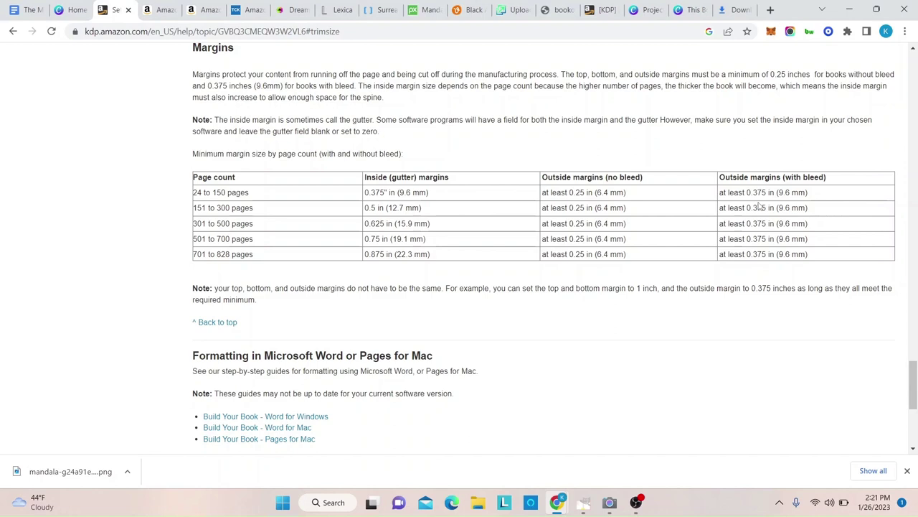
Set the page 8 mandala's indents to 0.38 in left and 8.31 in right.
left_click(30, 10)
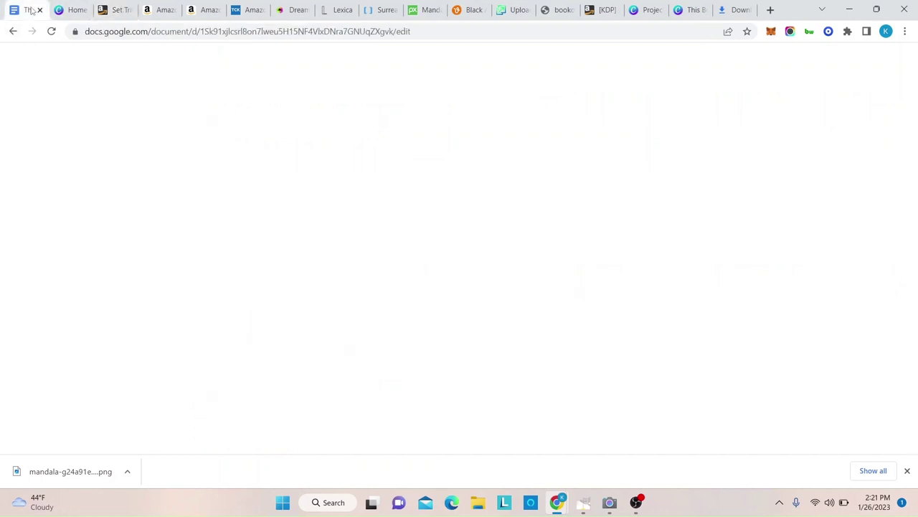
scroll(153, 222, "down", 3)
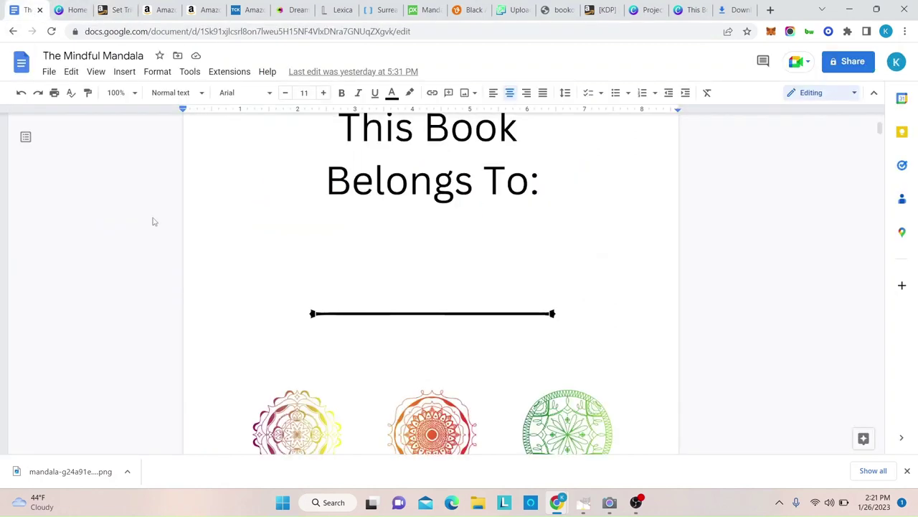
scroll(147, 219, "down", 10)
scroll(132, 219, "down", 20)
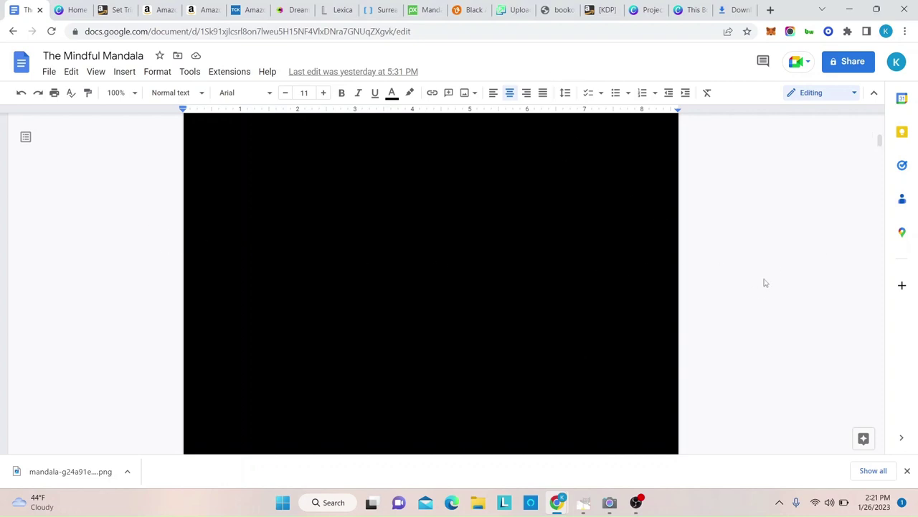
scroll(765, 280, "up", 2)
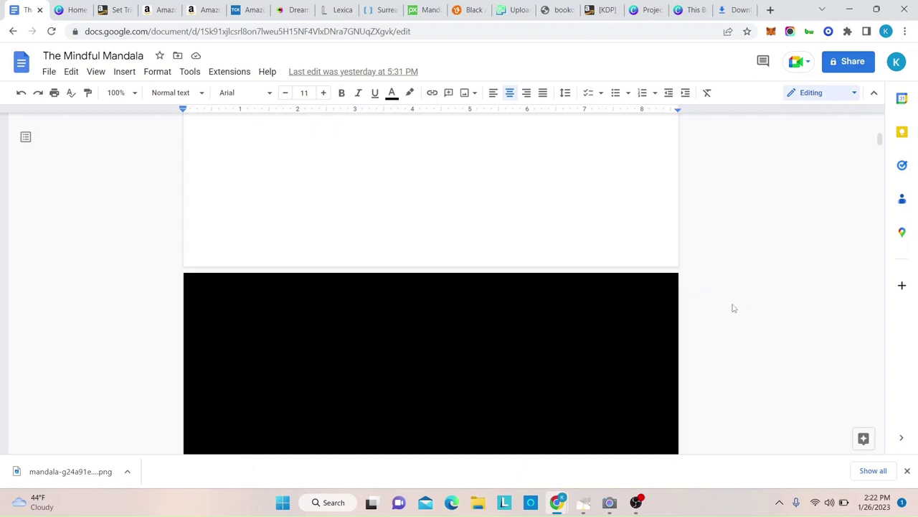
scroll(733, 308, "down", 8)
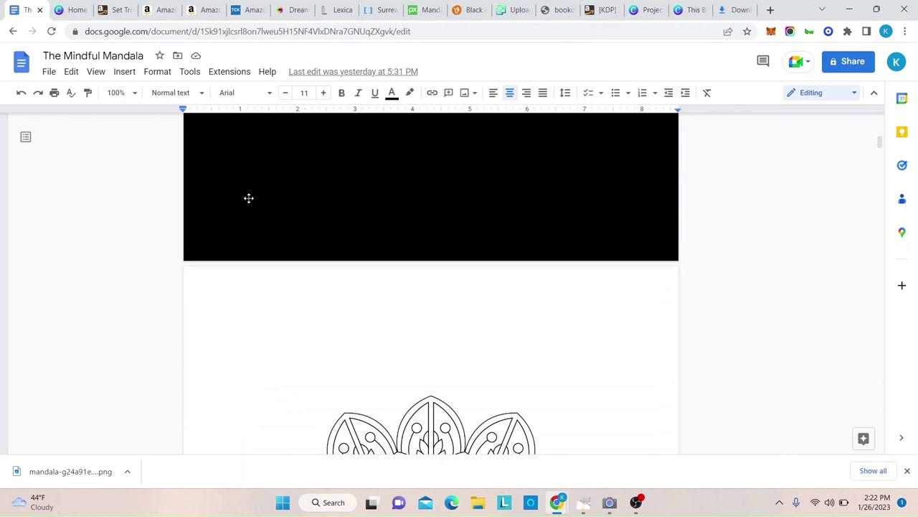
scroll(248, 198, "down", 2)
scroll(185, 118, "down", 1)
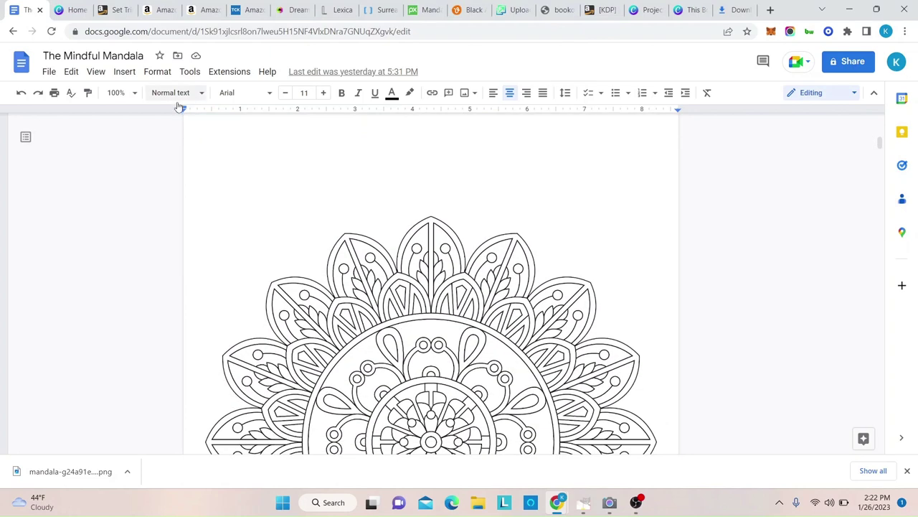
left_click_drag(183, 111, 205, 109)
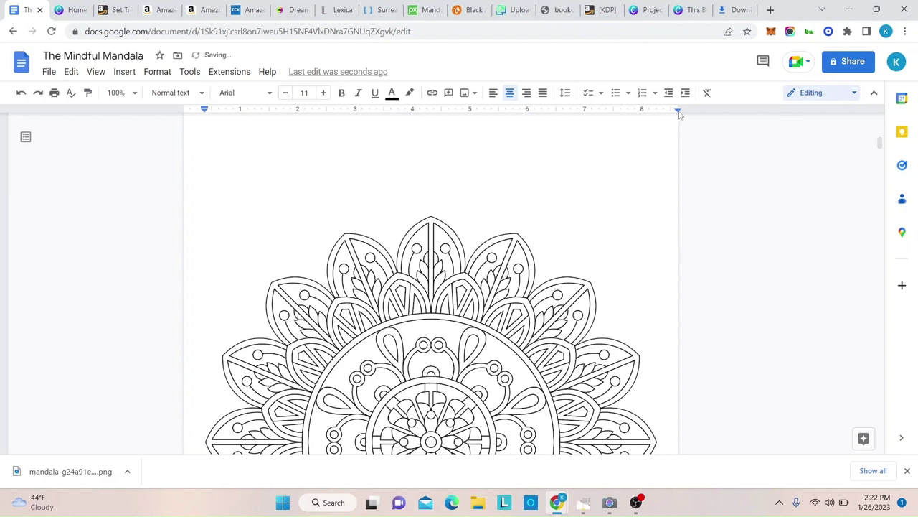
left_click_drag(678, 110, 658, 121)
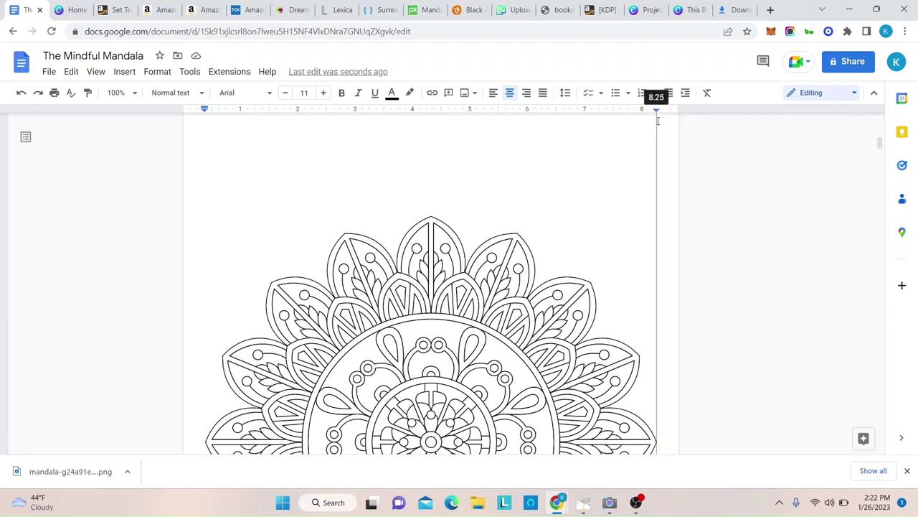
left_click_drag(658, 121, 660, 123)
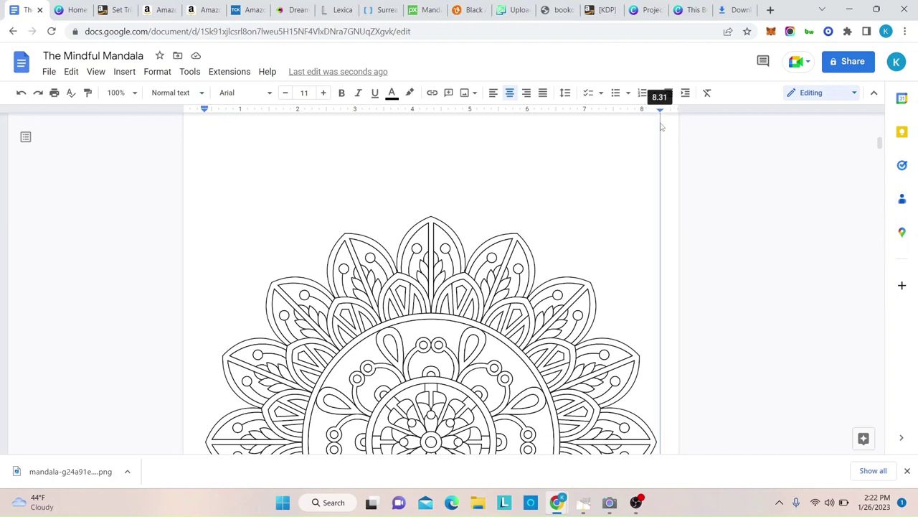
left_click_drag(661, 126, 660, 128)
Scroll to the end of the manuscript, page 106 with the Phanterra logo.
scroll(692, 355, "down", 2)
scroll(693, 355, "down", 1)
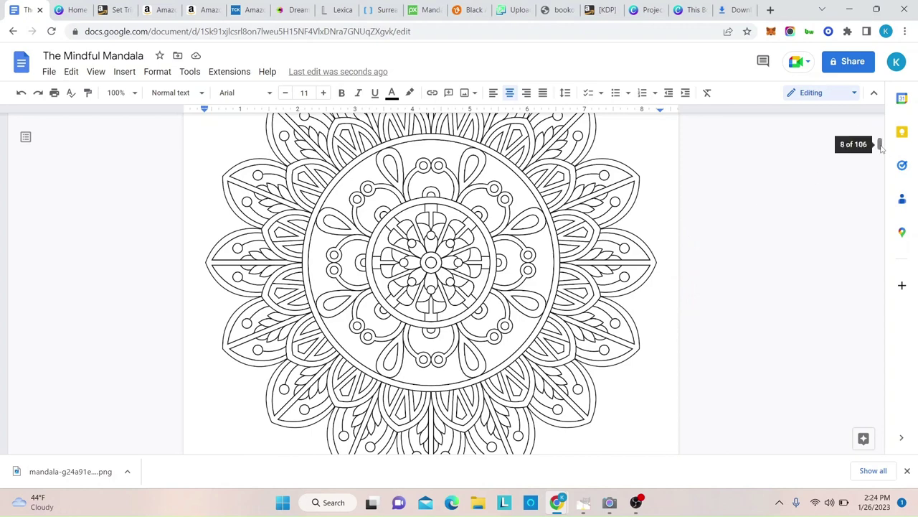
left_click_drag(881, 146, 882, 458)
Add a new blank page after the Phanterra logo.
left_click(296, 369)
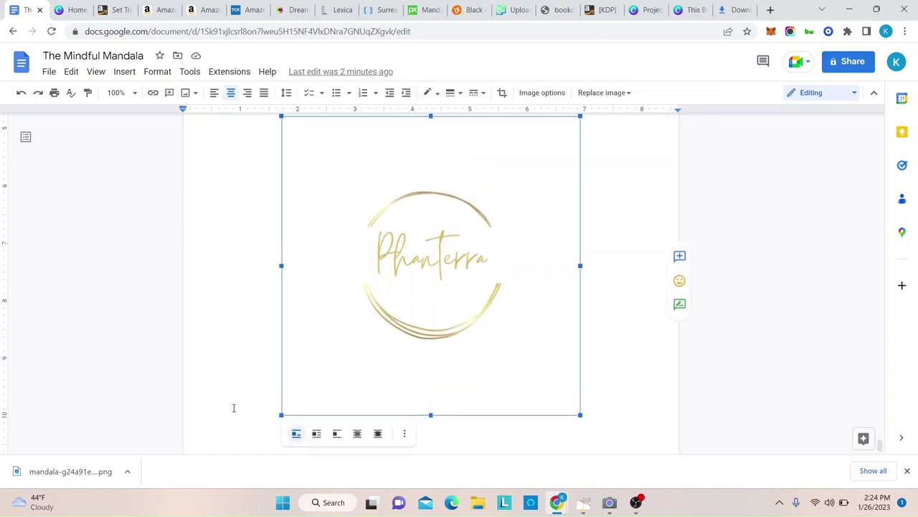
left_click(605, 452)
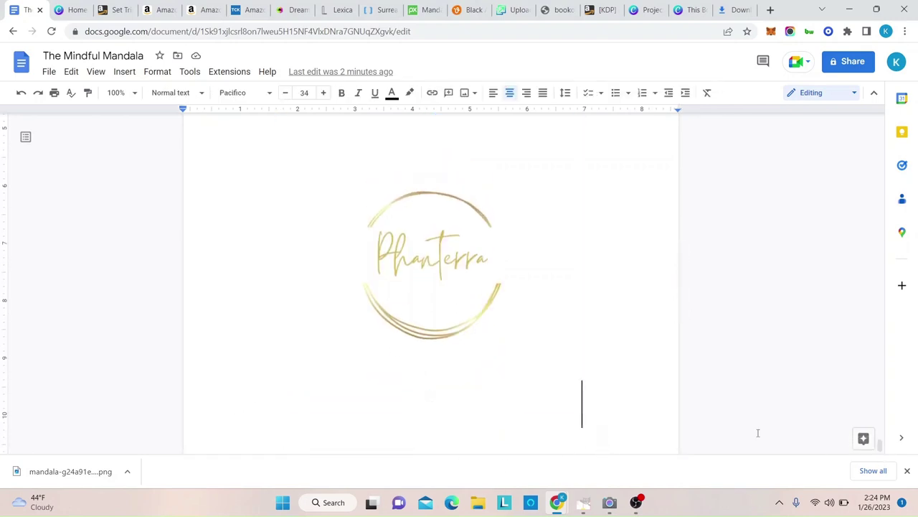
key("Return")
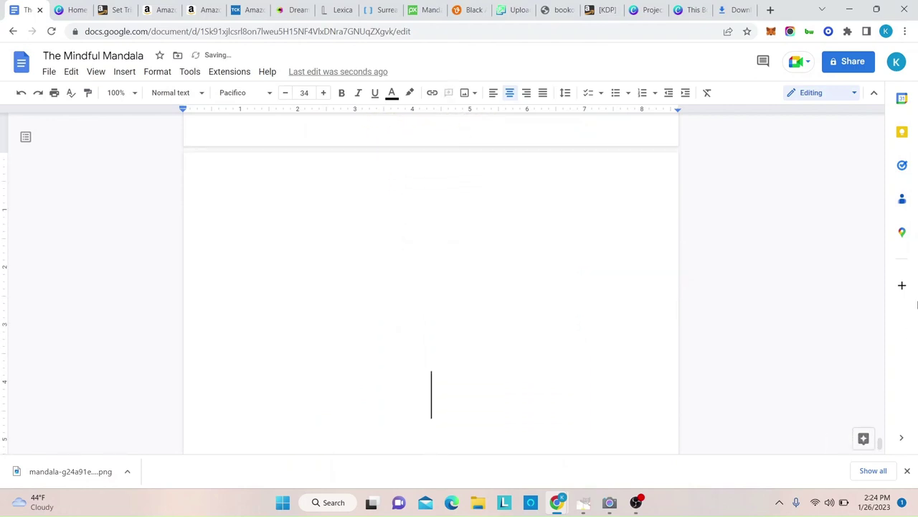
left_click(204, 161)
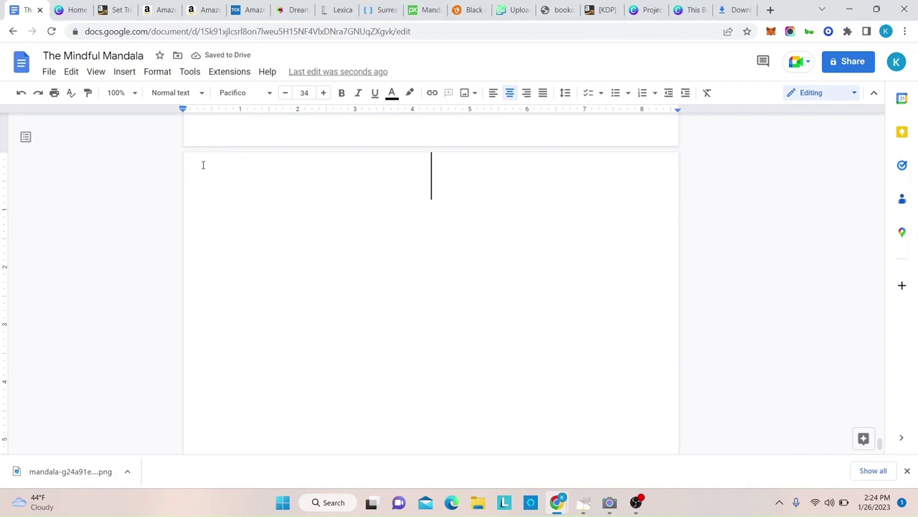
Insert abstract-mandala (1).png from the Mandalas1 folder onto the new page.
left_click(123, 72)
mouse_move(134, 91)
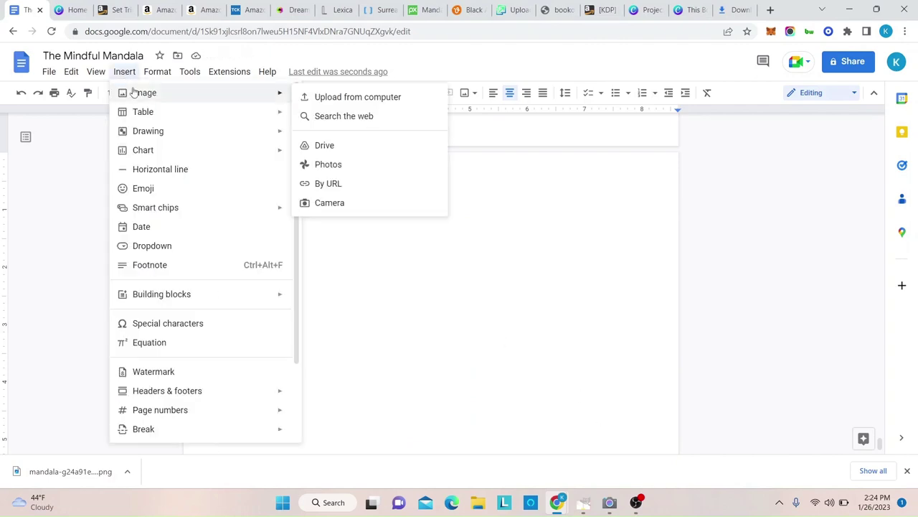
left_click(359, 99)
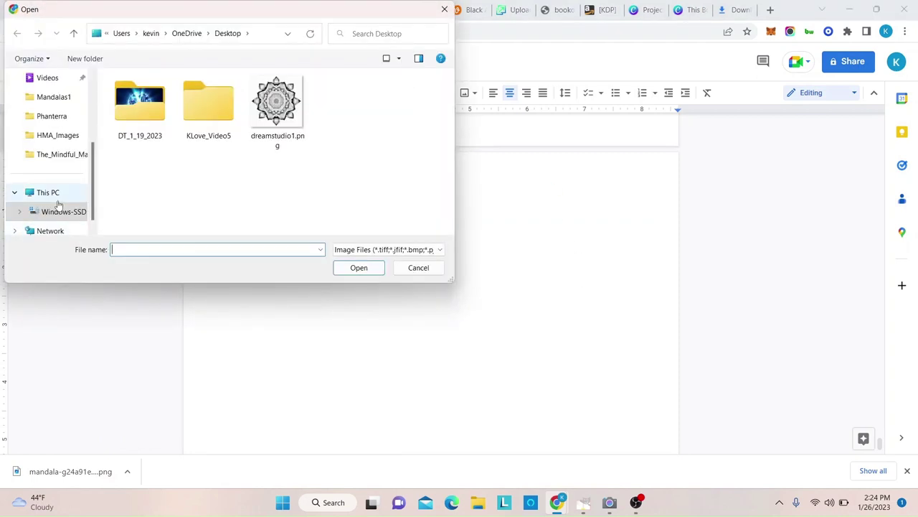
left_click(48, 103)
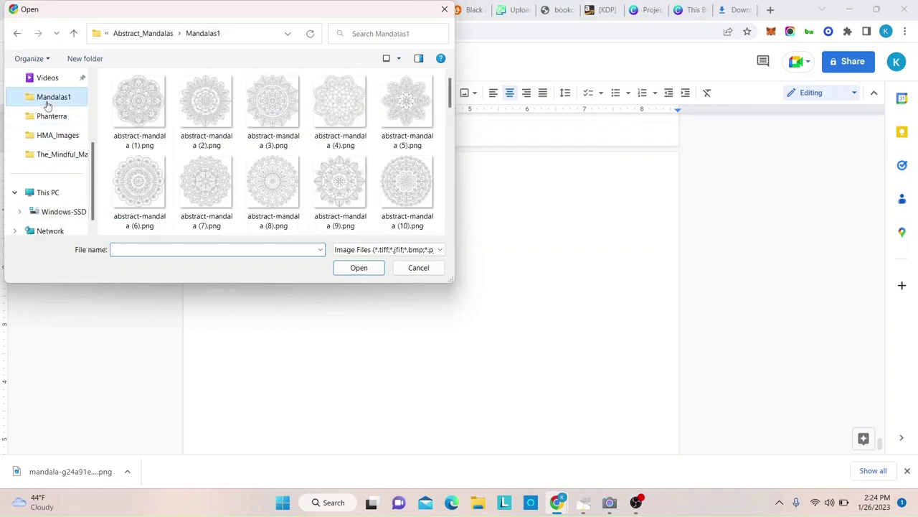
left_click(149, 98)
left_click(359, 268)
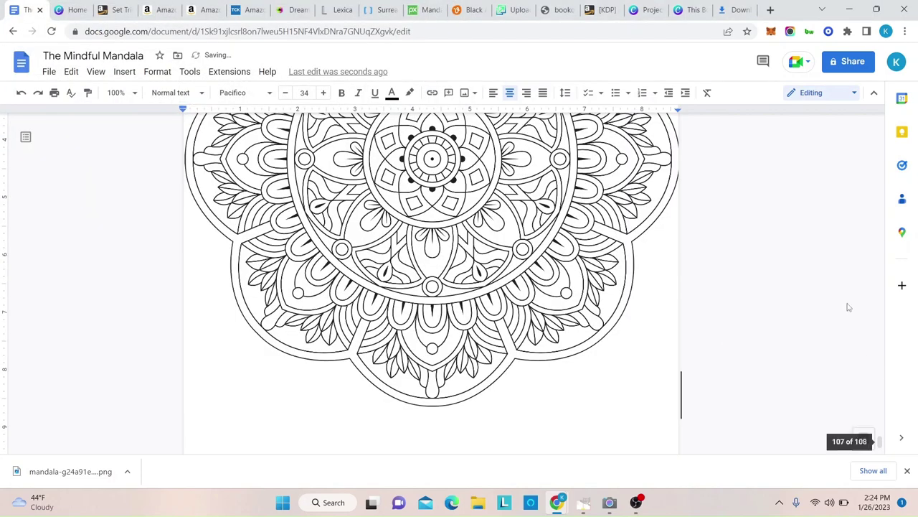
scroll(814, 322, "up", 3)
scroll(814, 325, "up", 1)
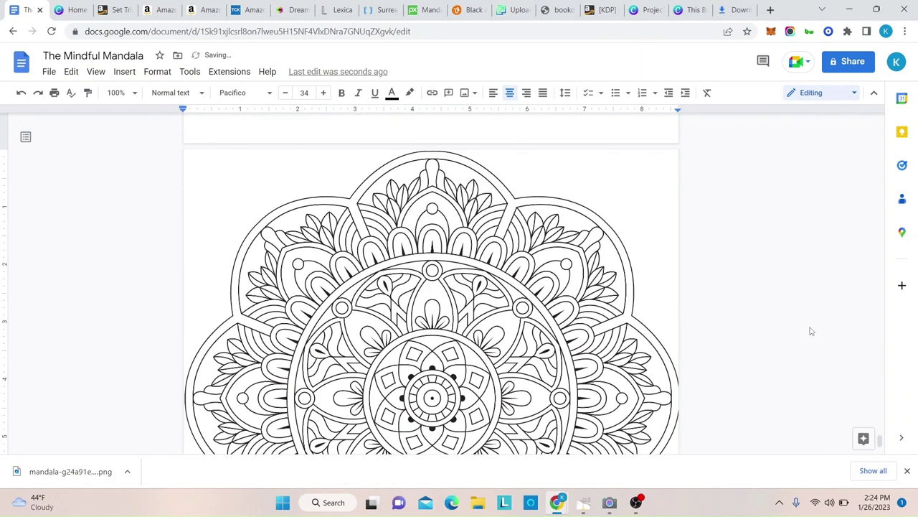
Set the mandala page's indents to about 0.31 in left and 8.25 in right.
left_click(317, 188)
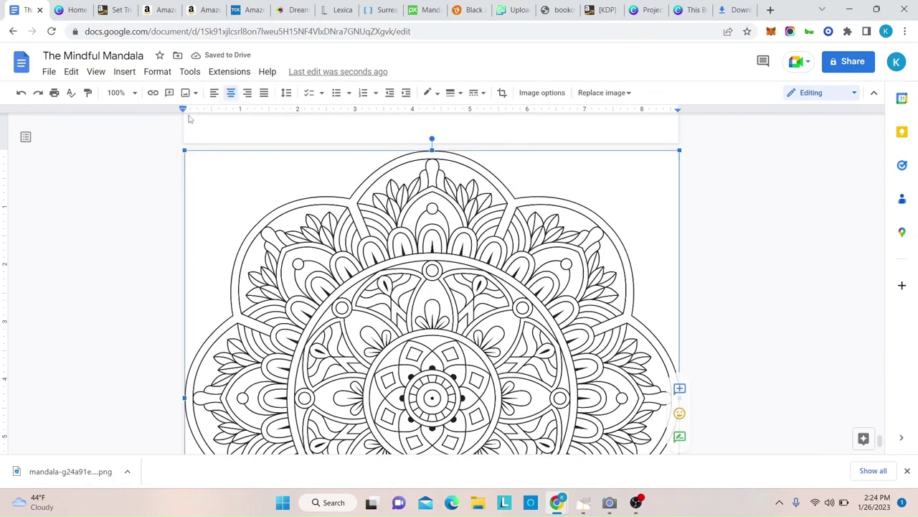
left_click_drag(183, 115, 205, 120)
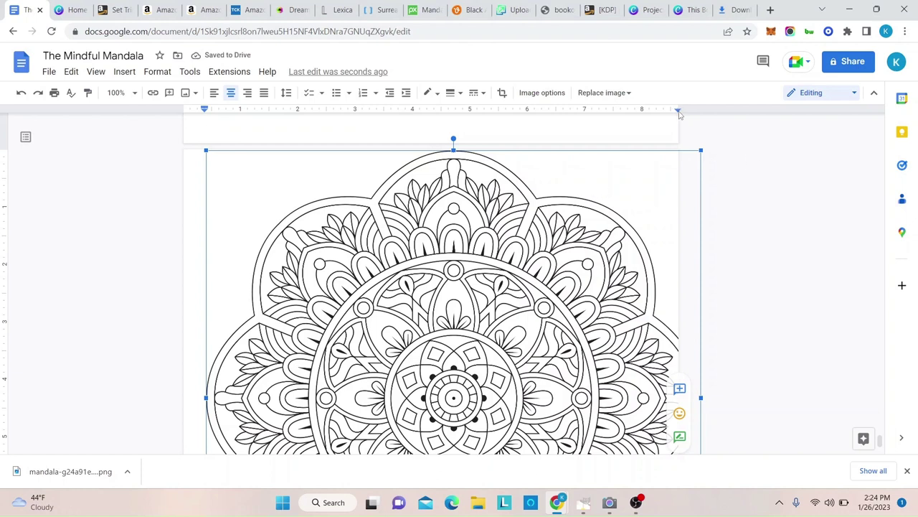
mouse_move(679, 112)
left_mouse_down()
mouse_move(658, 117)
mouse_move(686, 112)
mouse_move(708, 130)
left_mouse_up()
left_click_drag(678, 113, 656, 118)
Resize the mandala image so it fits within the page margins.
mouse_move(698, 151)
left_mouse_down()
mouse_move(650, 134)
mouse_move(656, 113)
left_mouse_up()
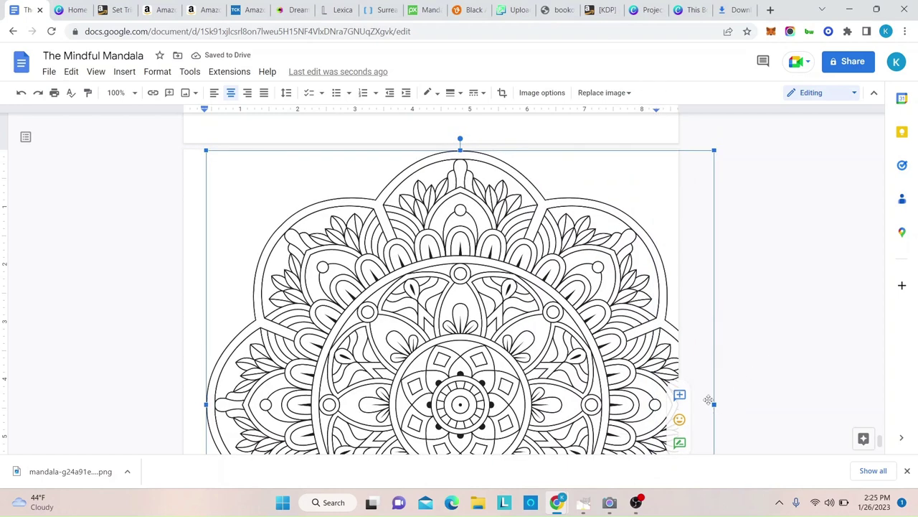
left_click_drag(710, 402, 648, 394)
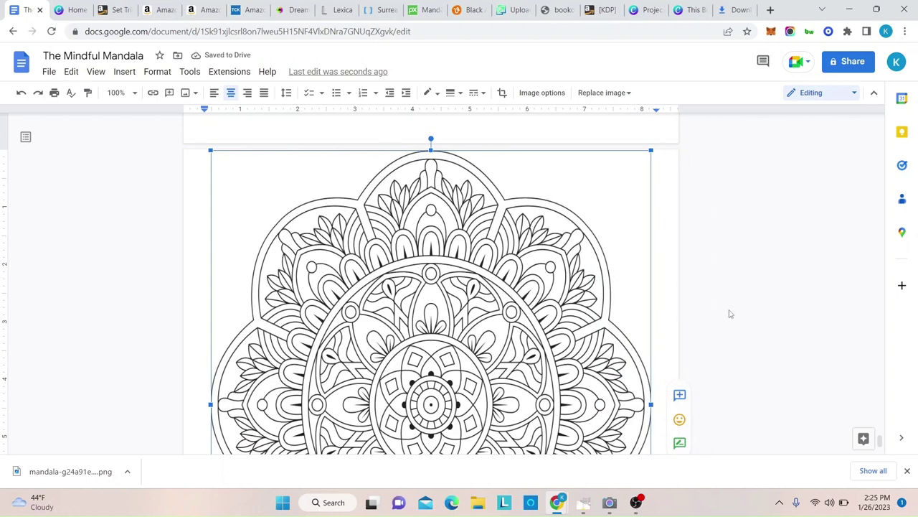
key("ctrl+z")
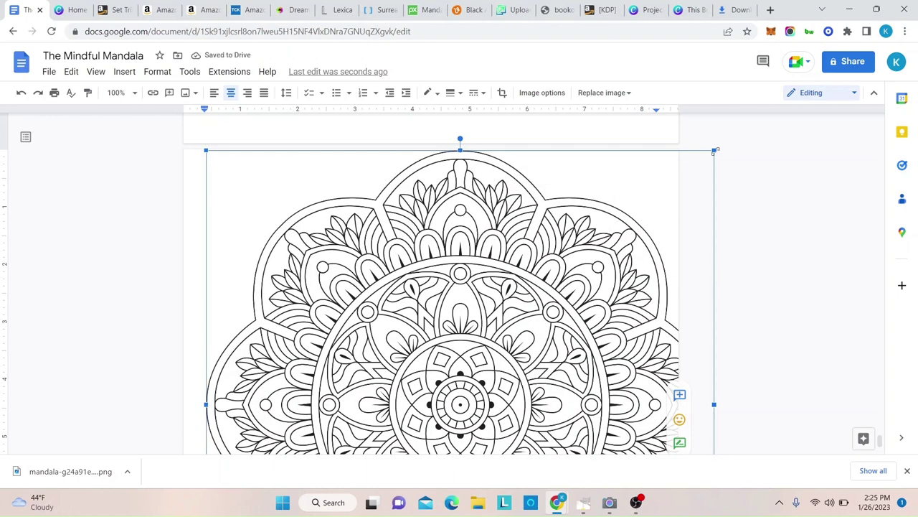
left_click_drag(714, 152, 605, 224)
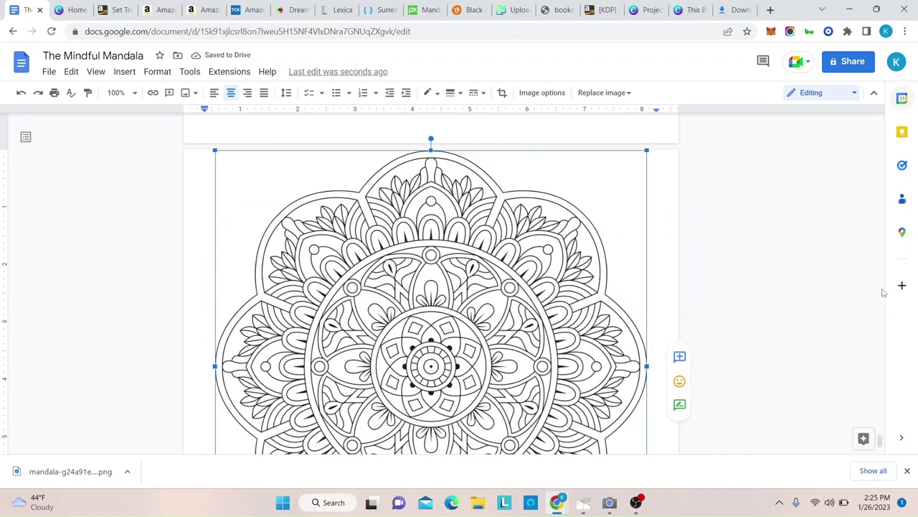
scroll(694, 296, "down", 2)
scroll(694, 296, "down", 1)
scroll(695, 297, "up", 3)
scroll(697, 297, "down", 1)
scroll(703, 296, "up", 2)
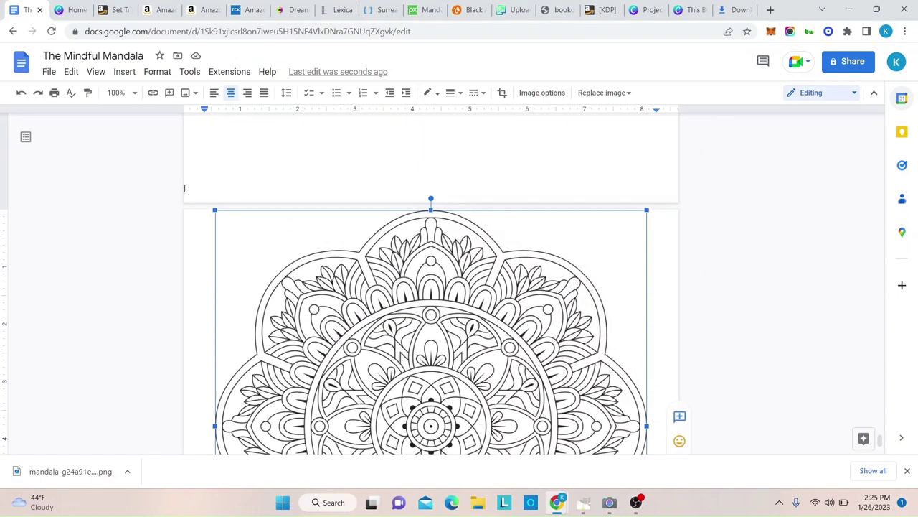
Left-align the blank line before the mandala and set its font size to 11.
left_click(391, 197)
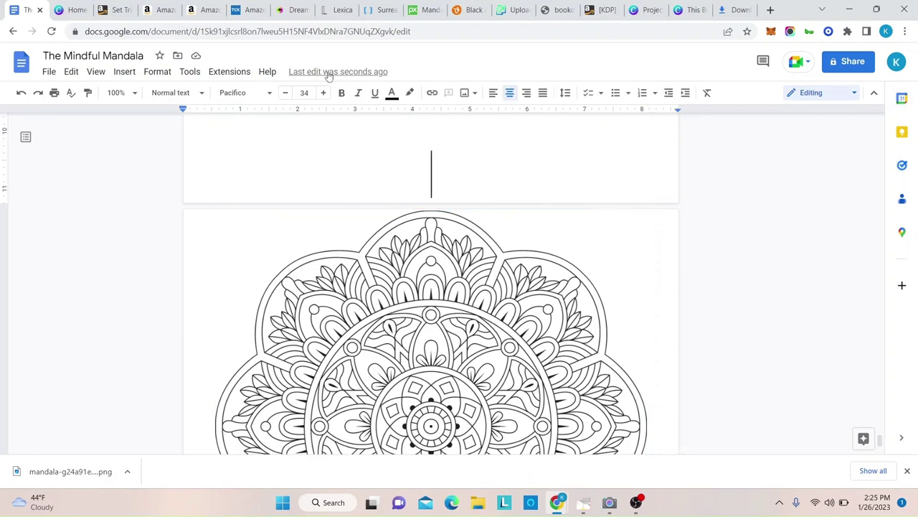
key("Return")
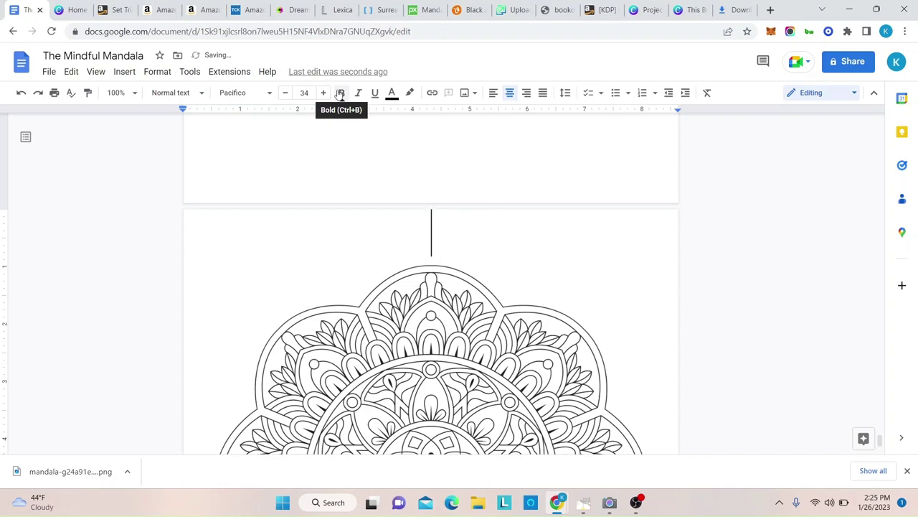
key("ctrl+shift+l")
key("BackSpace")
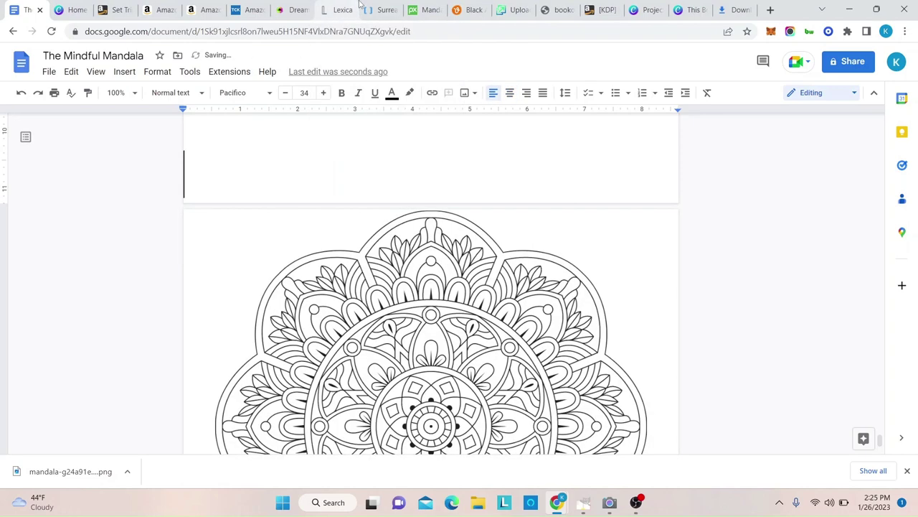
left_click(311, 96)
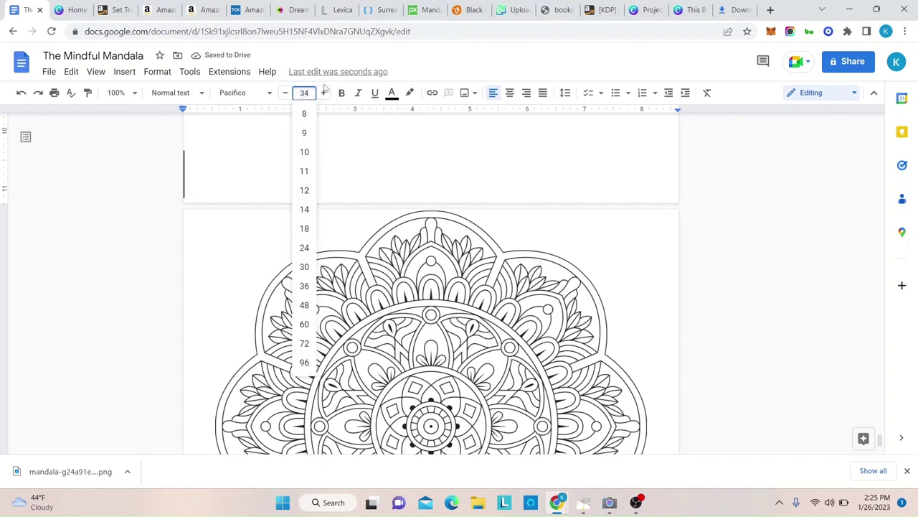
type("11")
key("Return")
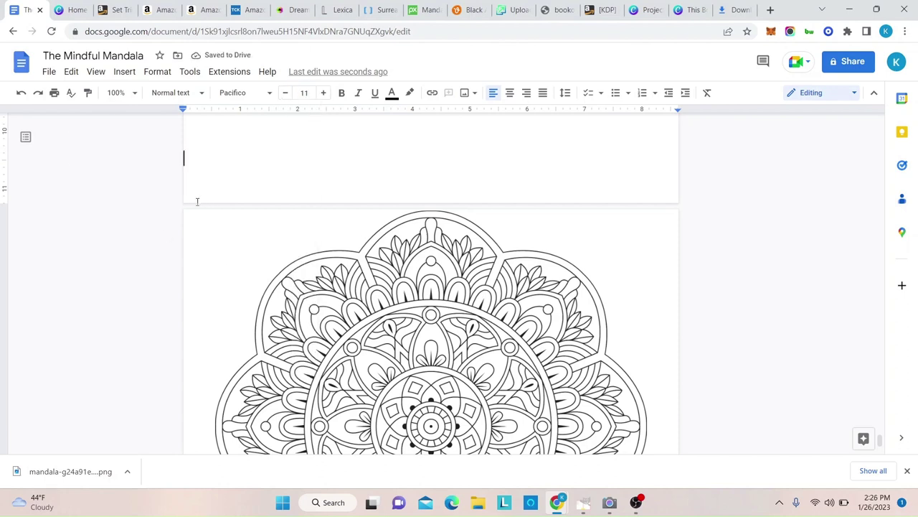
Move down to the last empty line and review the manuscript's final pages.
key("Return")
key("Return")
key("Return")
key("Return")
key("Return")
key("Return")
key("Return")
key("Return")
key("Return")
key("Return")
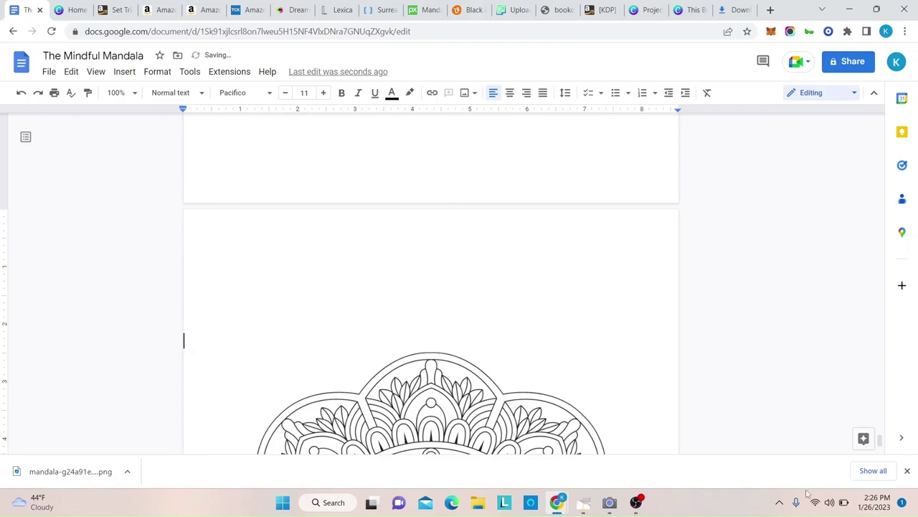
scroll(699, 366, "down", 3)
scroll(697, 364, "down", 7)
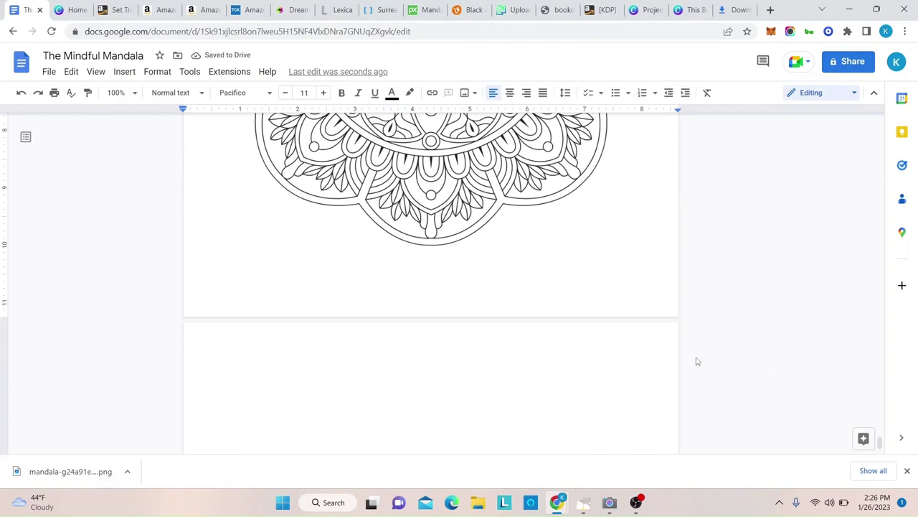
scroll(700, 367, "up", 4)
scroll(701, 368, "up", 5)
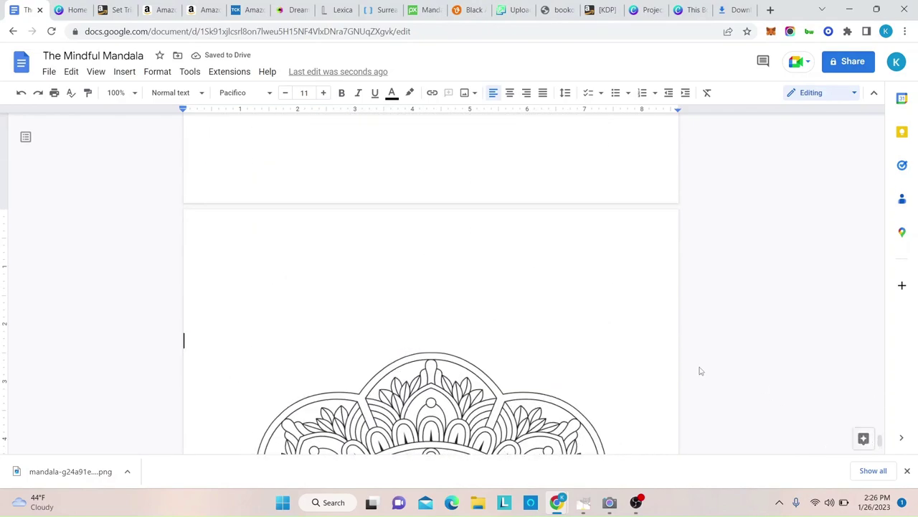
scroll(700, 370, "down", 2)
scroll(701, 370, "down", 2)
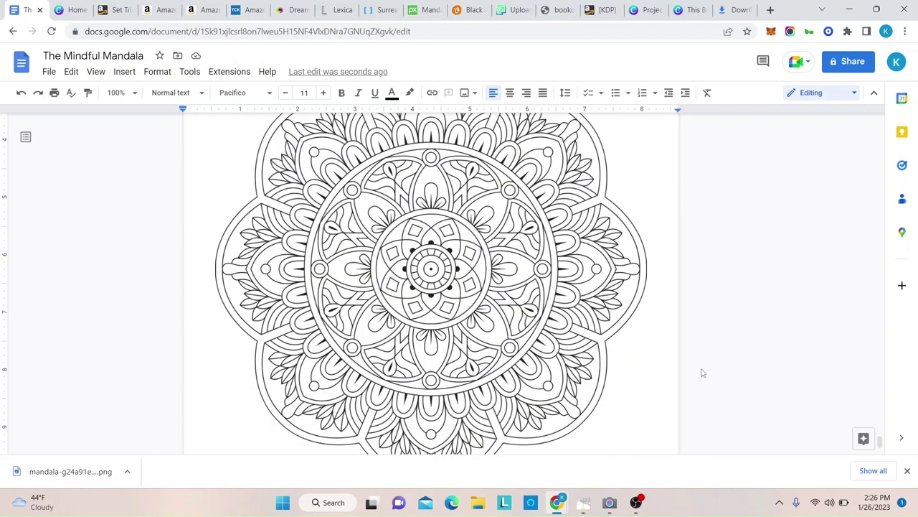
scroll(702, 372, "down", 2)
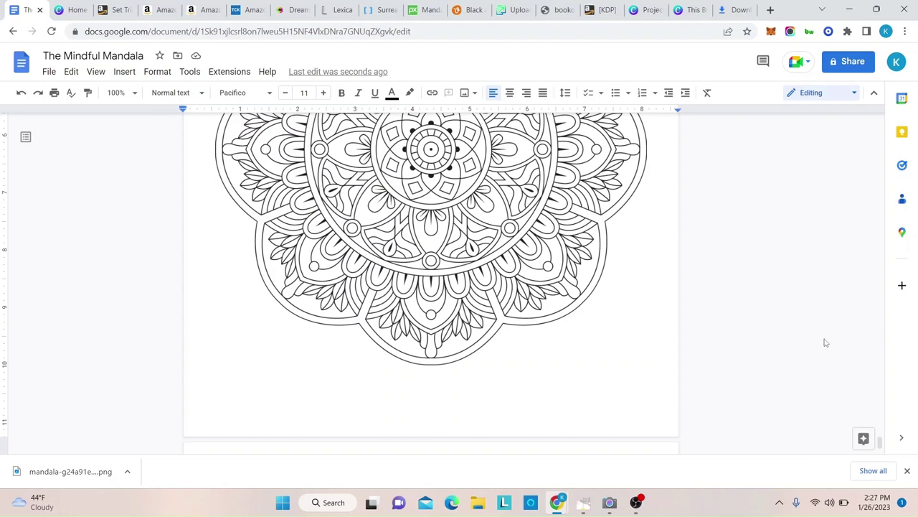
scroll(813, 327, "down", 4)
scroll(814, 328, "up", 2)
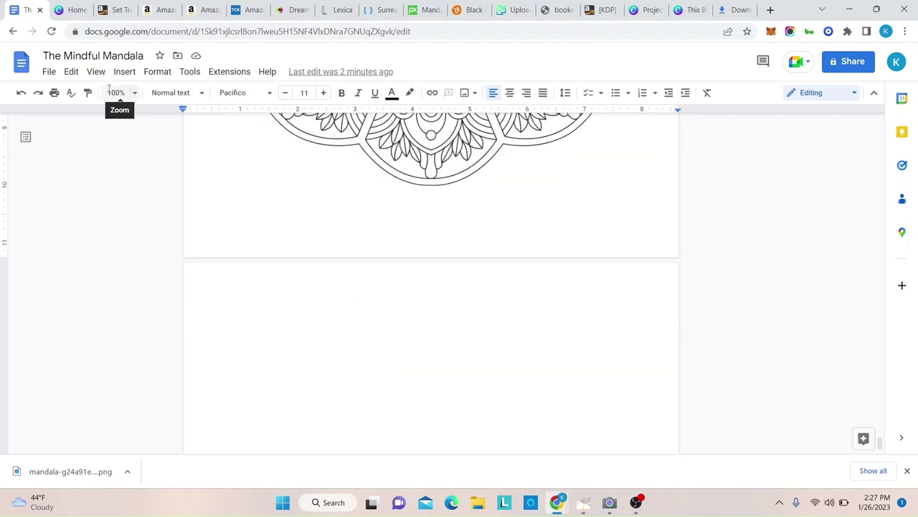
left_click(47, 71)
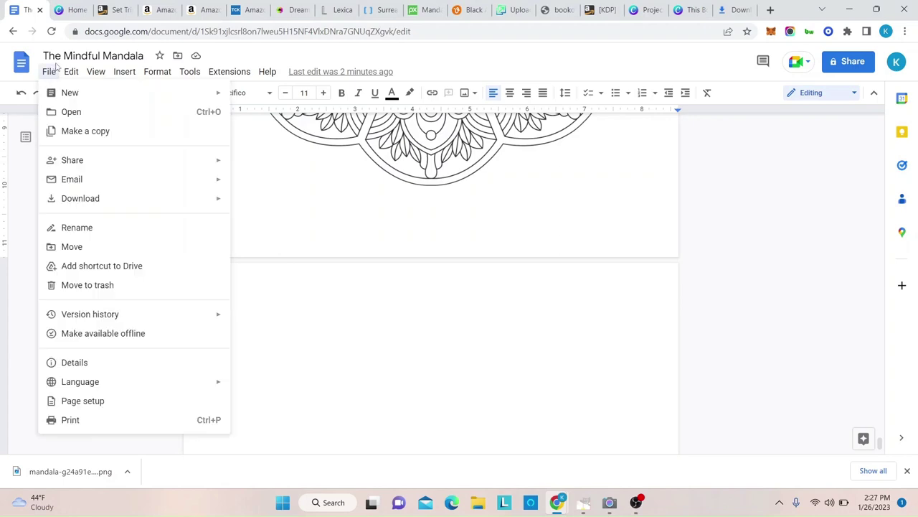
mouse_move(71, 71)
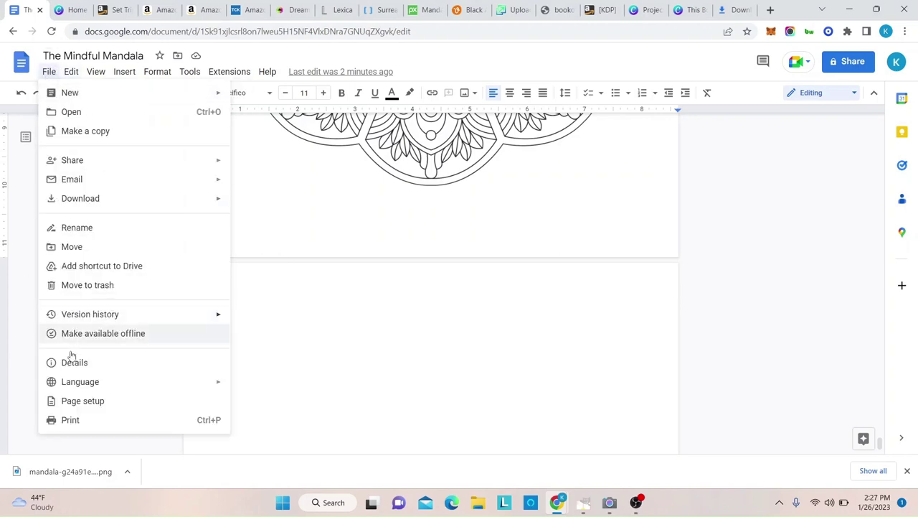
left_click(72, 402)
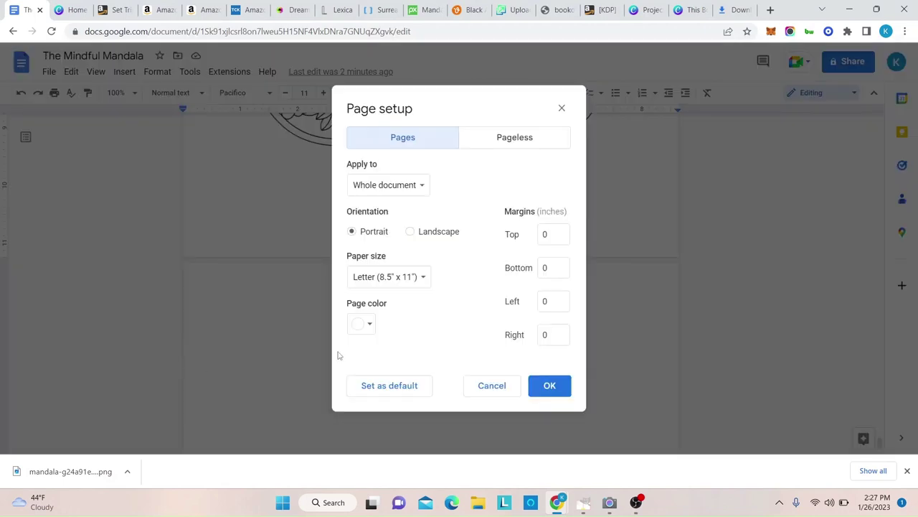
left_click(366, 323)
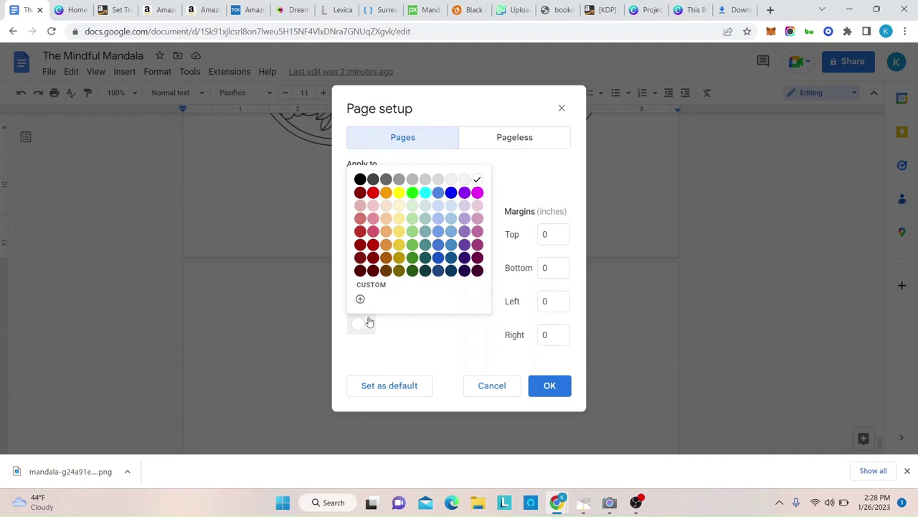
left_click(495, 385)
left_click(495, 385)
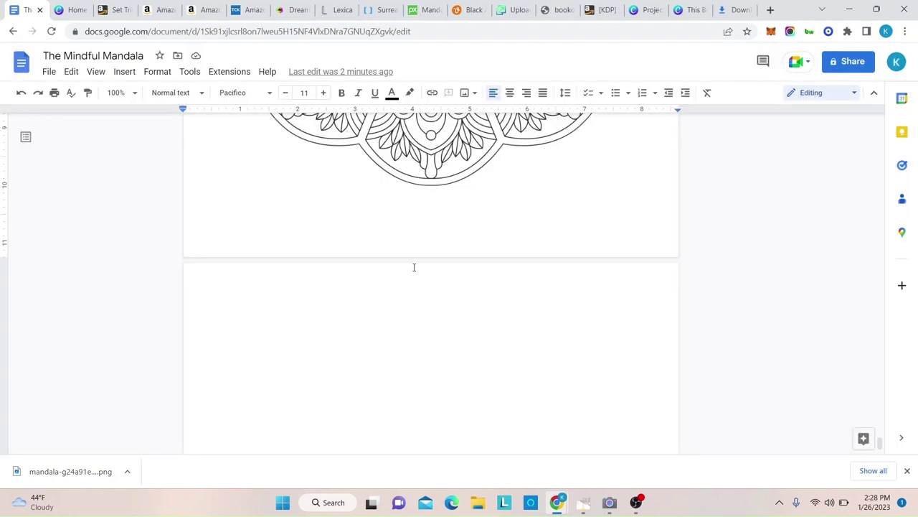
left_click(49, 73)
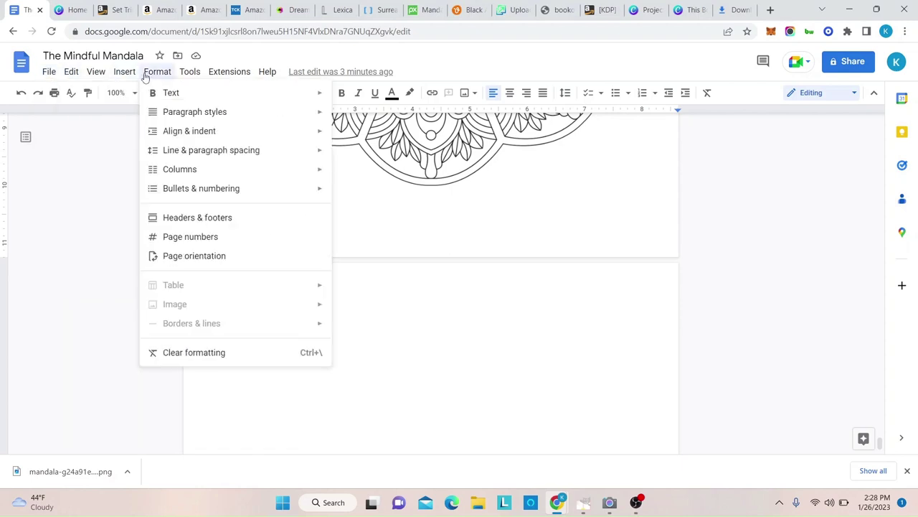
Upload 'Coloring Book Black Page 8.625in x 11.25in.png' from the Phanterra folder into the document.
mouse_move(124, 73)
mouse_move(136, 96)
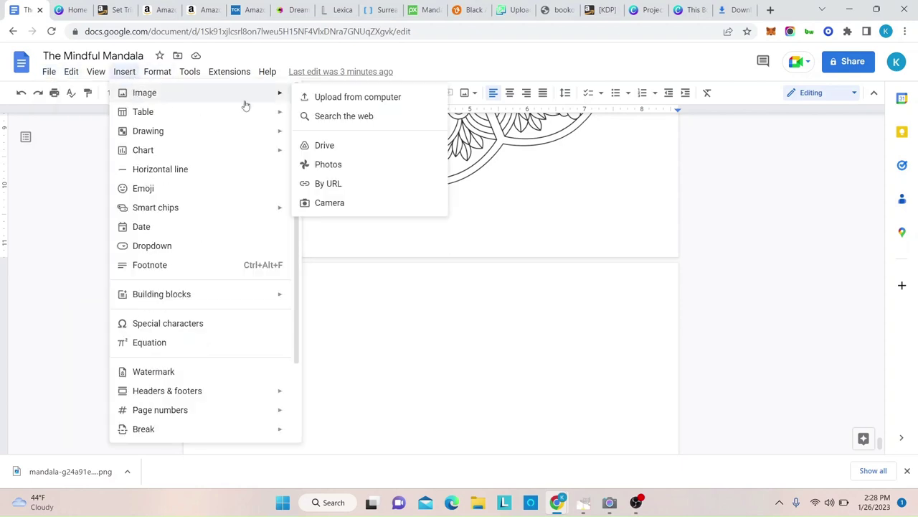
left_click(329, 97)
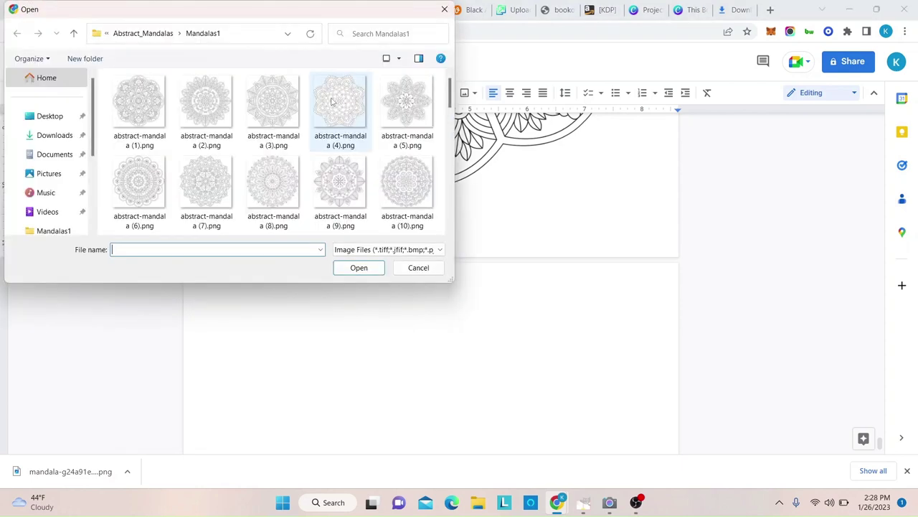
left_click(143, 33)
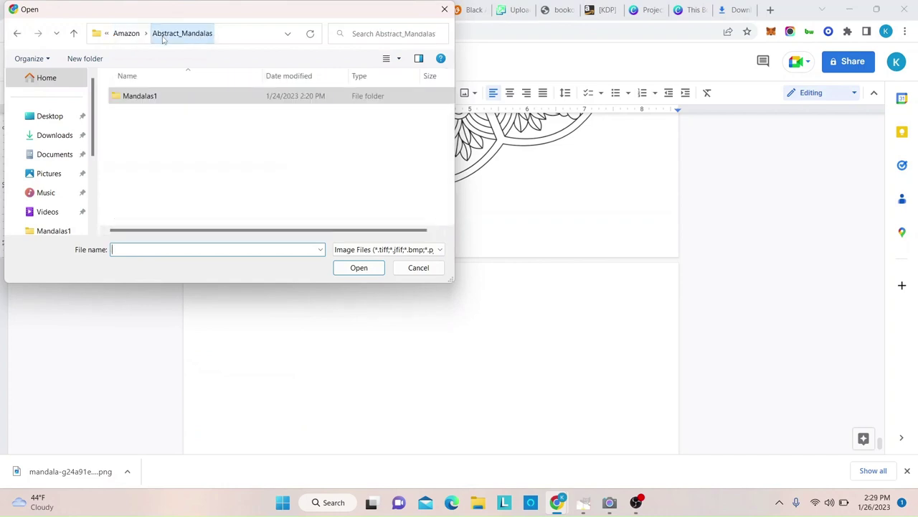
left_click(128, 36)
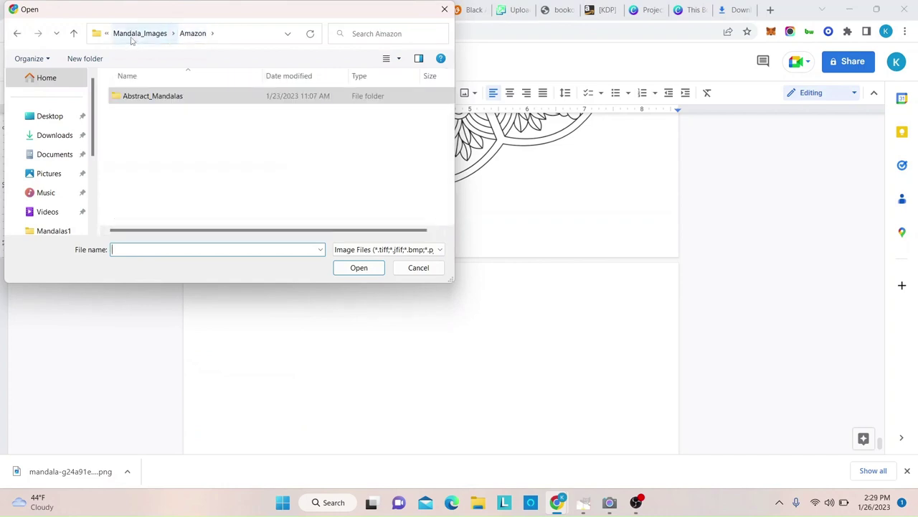
left_click(131, 34)
left_click(133, 36)
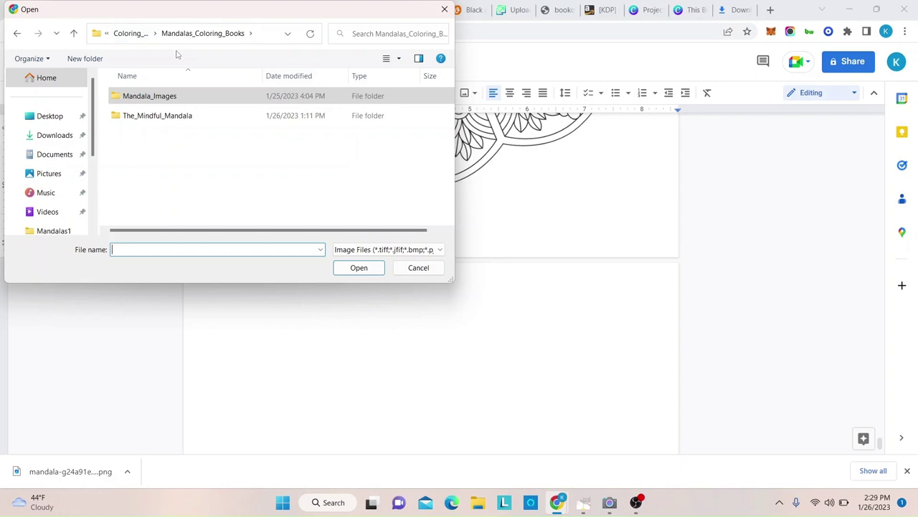
left_click(133, 37)
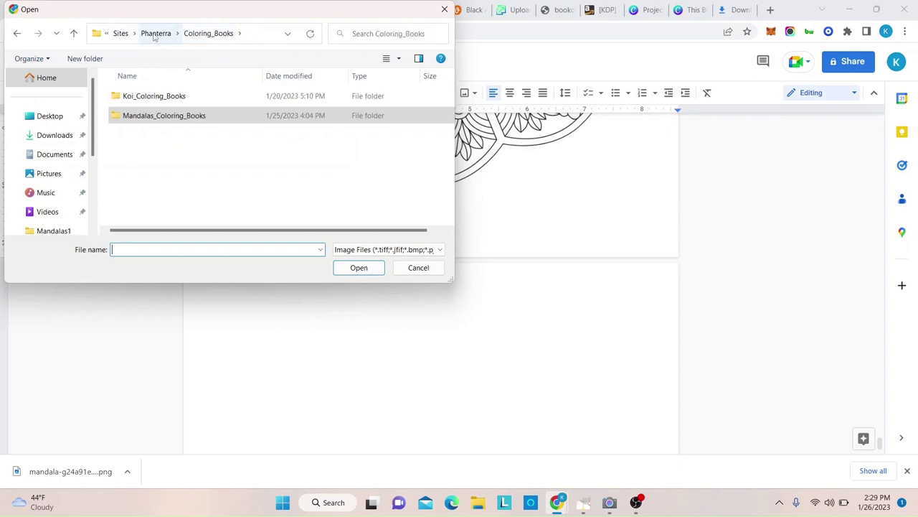
left_click(156, 34)
left_click(202, 103)
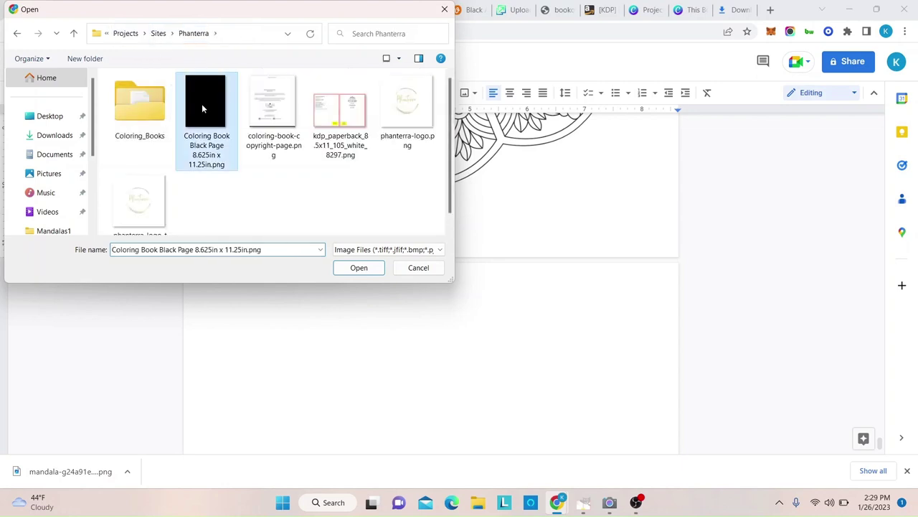
left_click(361, 270)
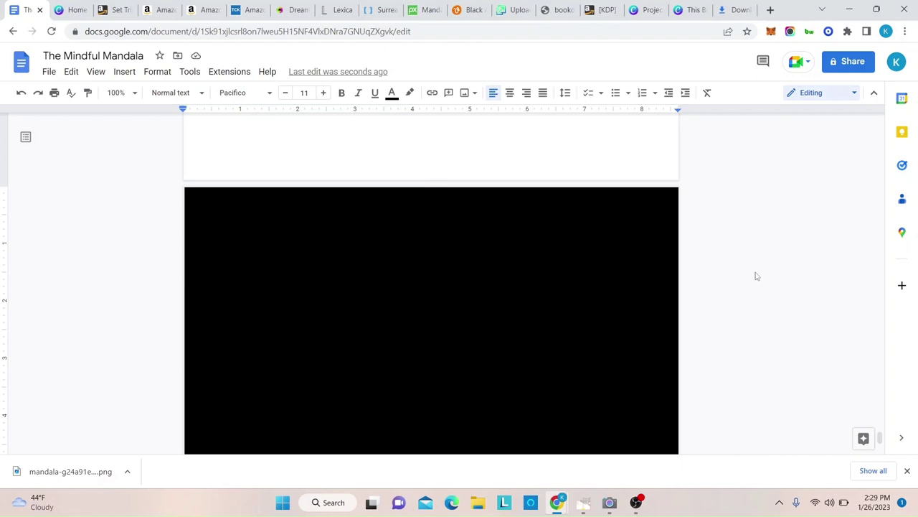
Set the black page image to wrap text in its image options.
left_click(445, 297)
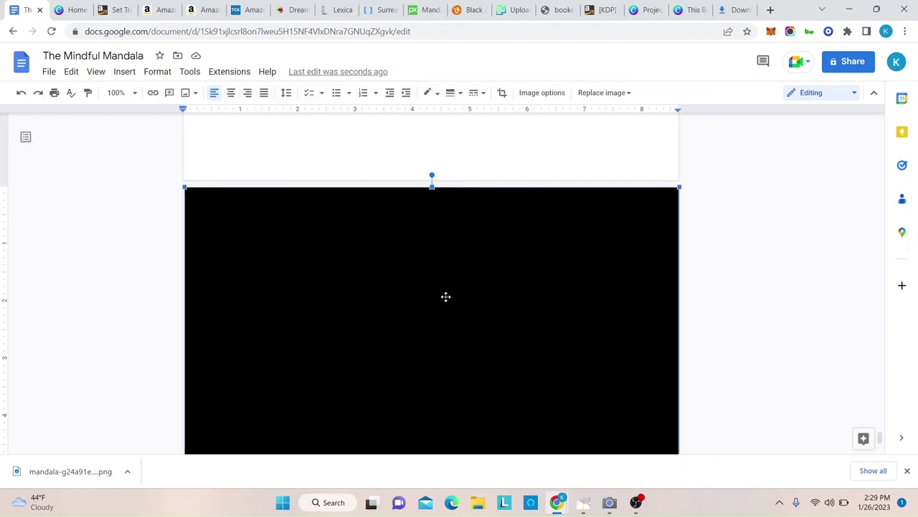
scroll(441, 305, "down", 1)
scroll(438, 310, "down", 5)
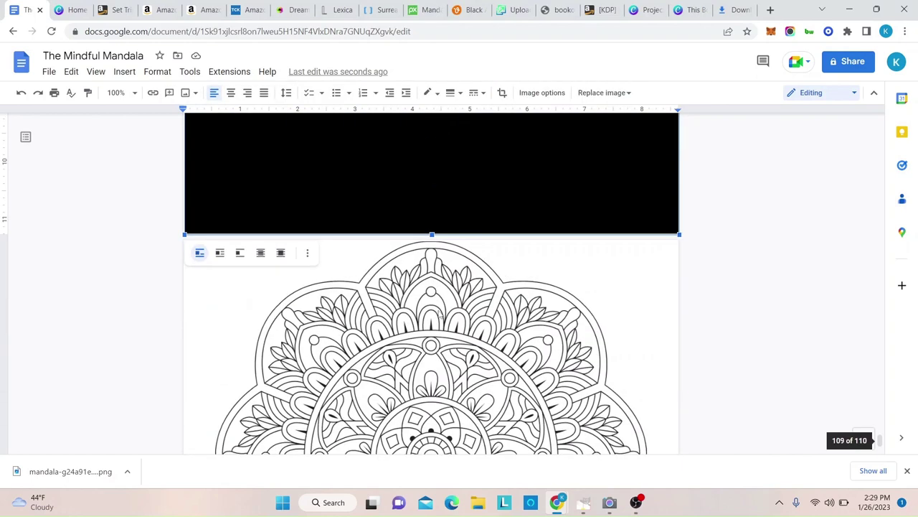
left_click(307, 255)
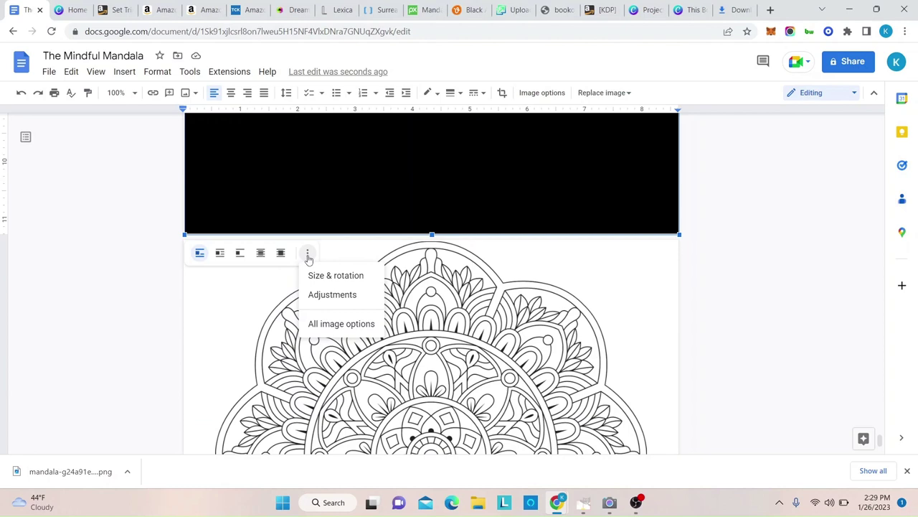
left_click(331, 324)
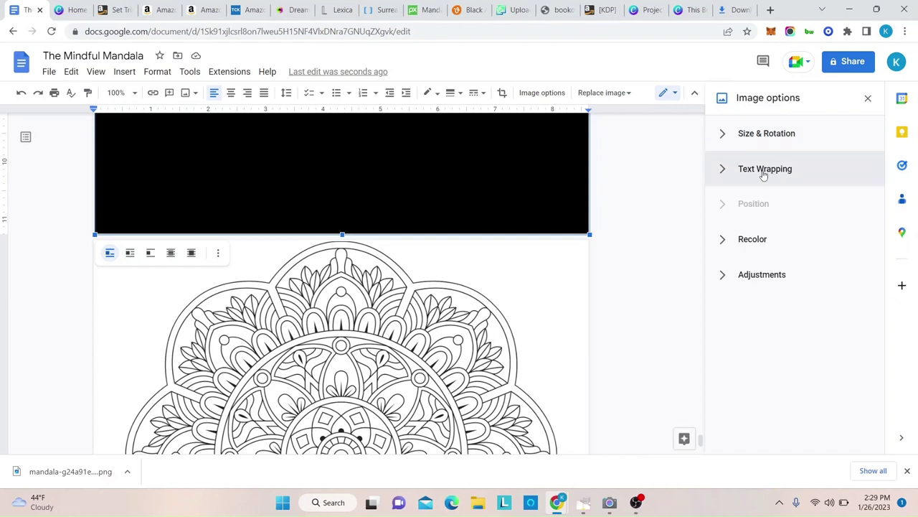
left_click(760, 175)
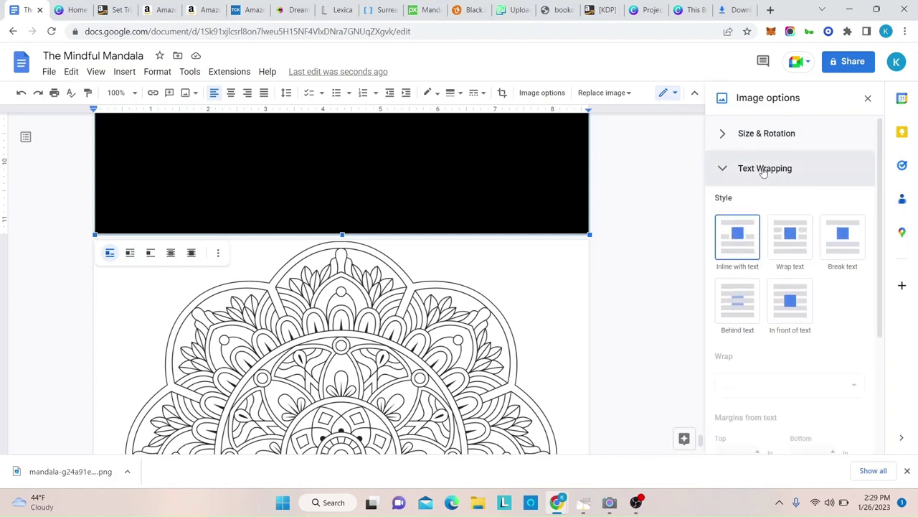
left_click(795, 235)
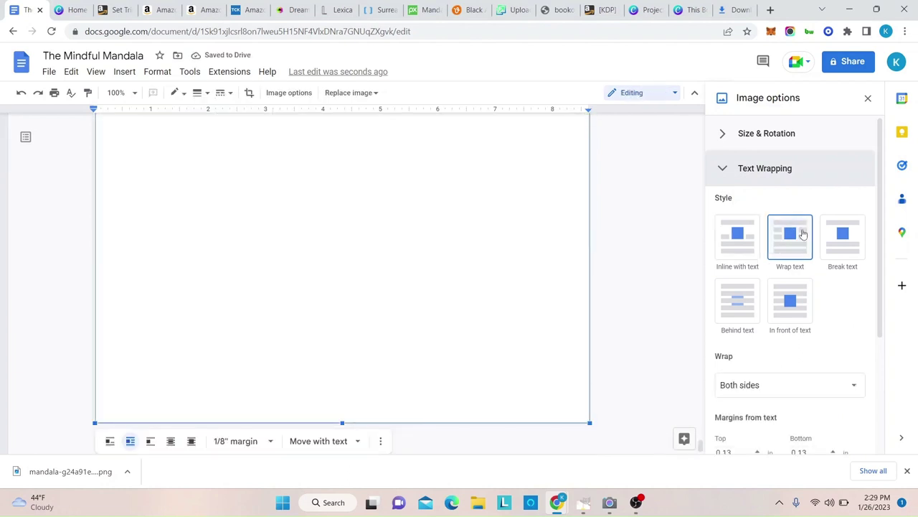
left_click(762, 170)
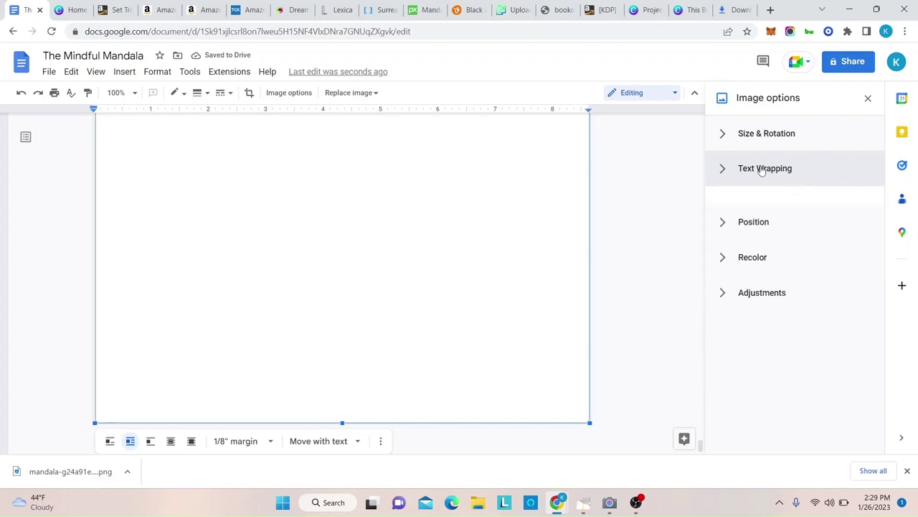
Position the black image at X 0 and Y 0, then deselect it.
left_click(753, 205)
left_click(739, 316)
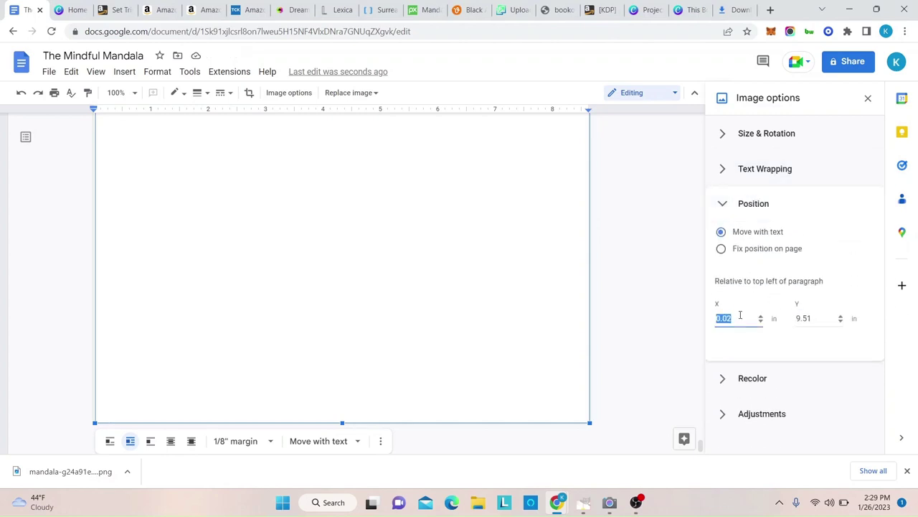
type("0")
key("Tab")
type("0")
key("Tab")
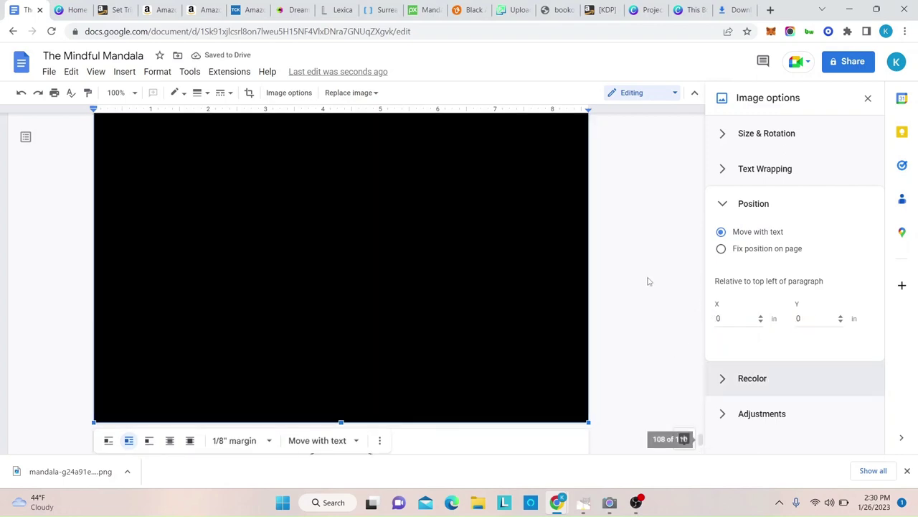
scroll(652, 284, "up", 2)
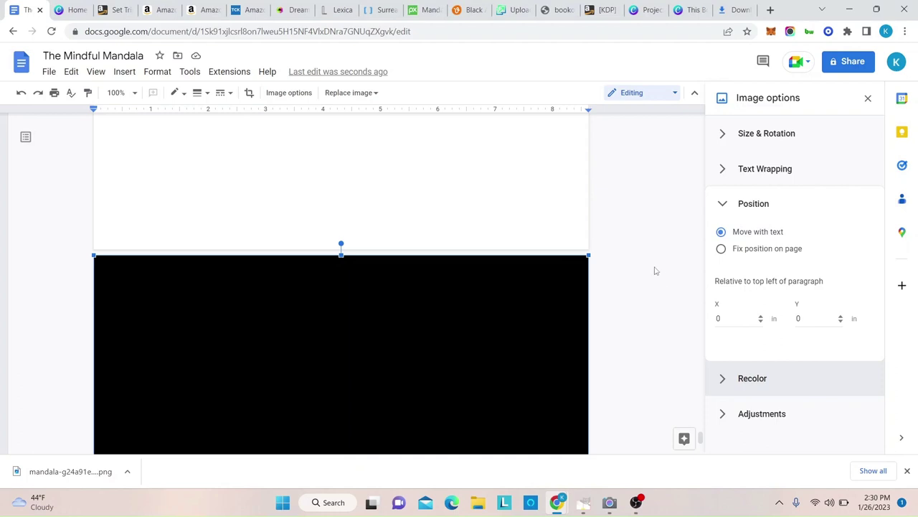
left_click(678, 232)
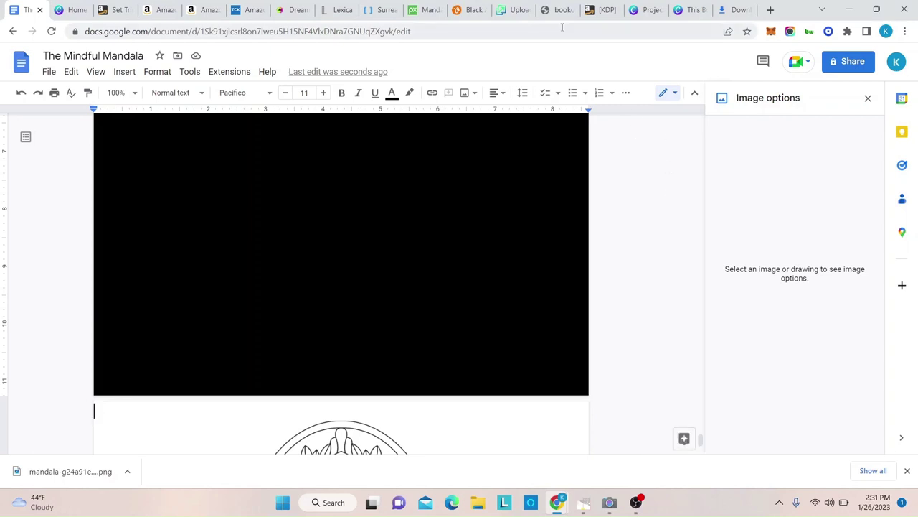
Open Bookow's KDP Cover Template Generator.
left_click(737, 9)
key("ctrl+l")
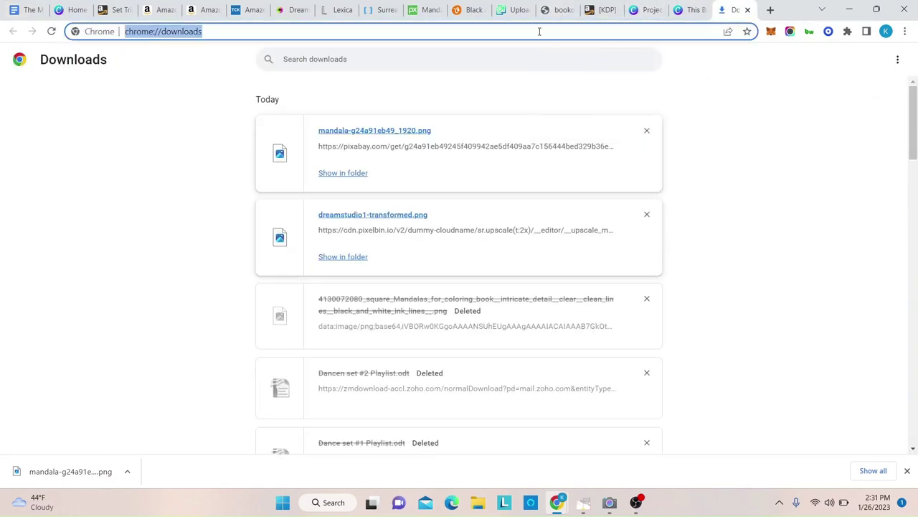
left_click(551, 7)
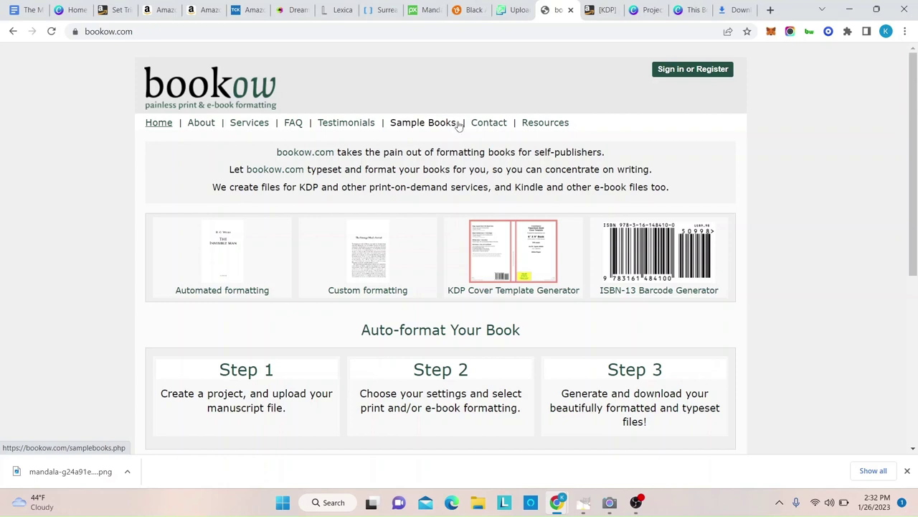
left_click(491, 256)
scroll(330, 159, "down", 2)
scroll(330, 159, "down", 1)
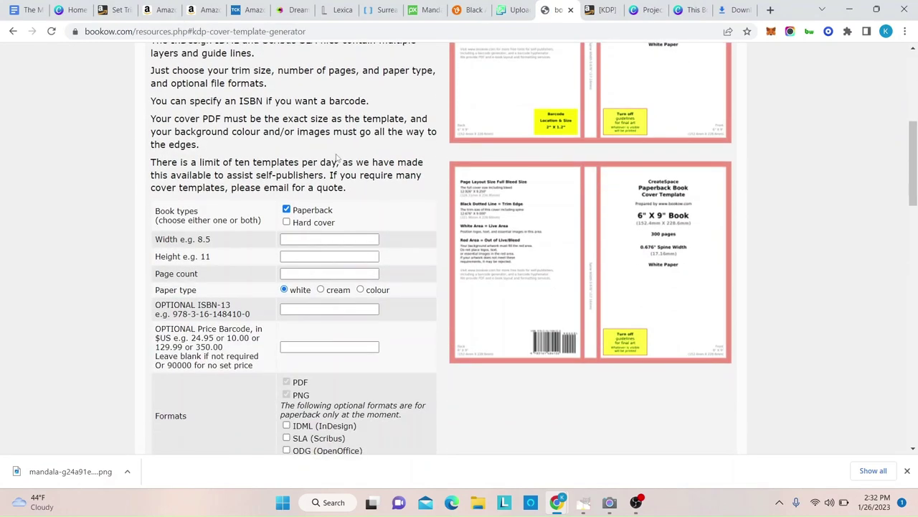
Enter width 8.5, height 11 and page count 106 in the cover generator.
left_click(309, 243)
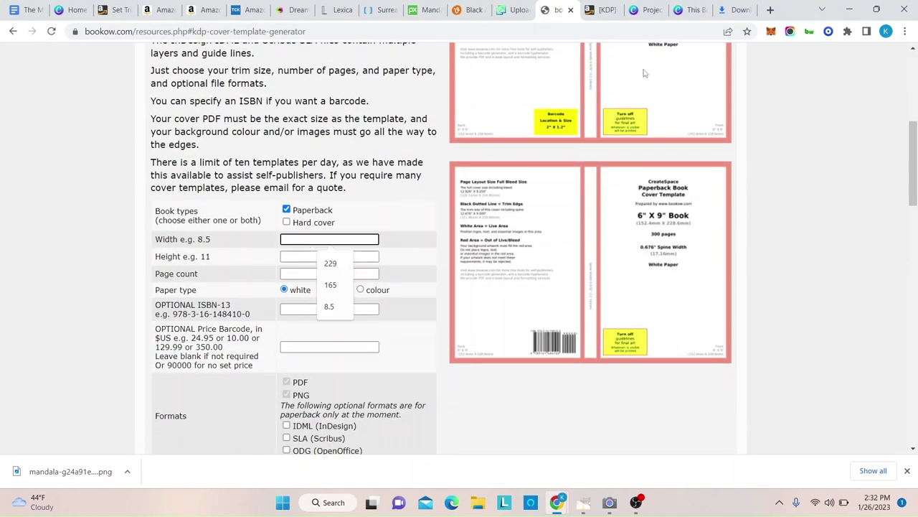
type("8.5")
key("Tab")
type("11")
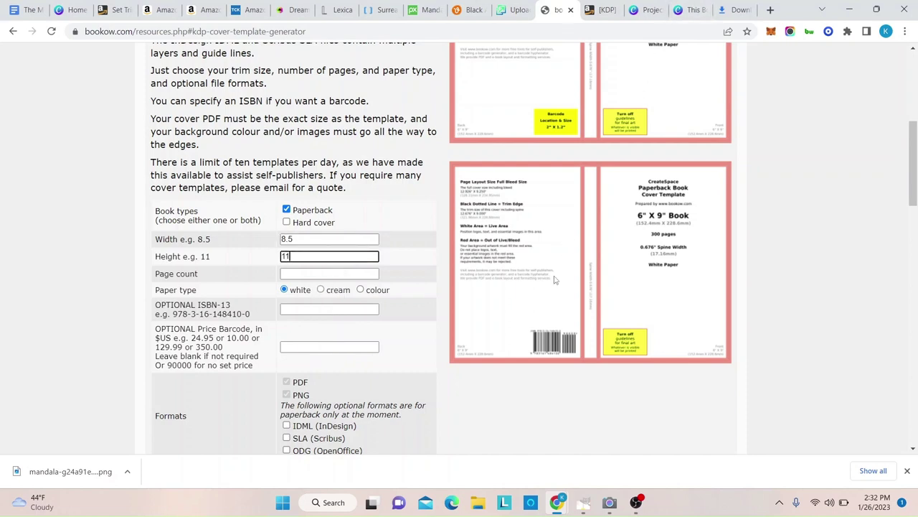
key("Tab")
type("106")
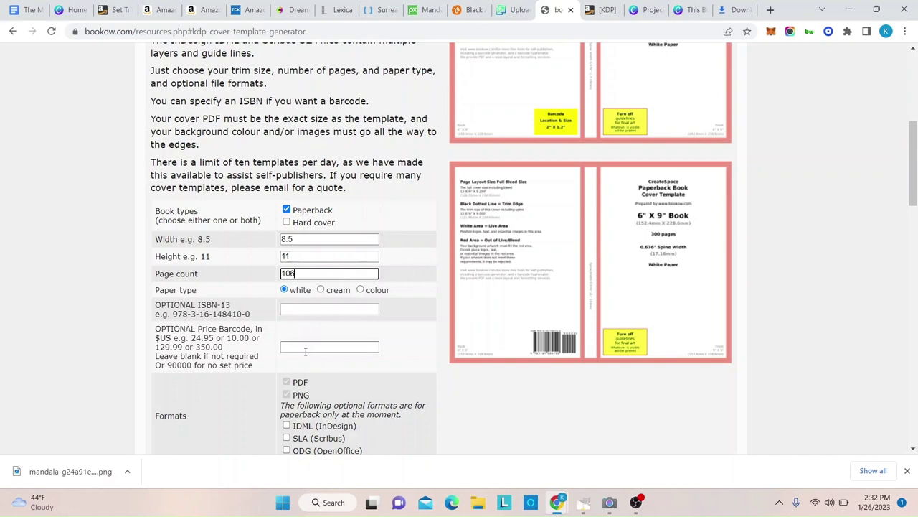
scroll(399, 363, "down", 2)
scroll(398, 364, "down", 2)
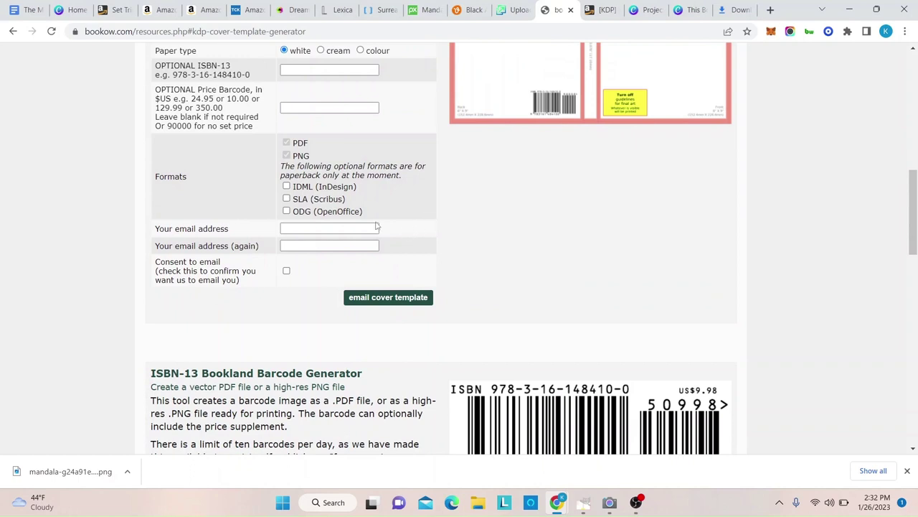
left_click(358, 227)
In the GIMP cover project, check each layer by toggling its visibility.
left_click(585, 507)
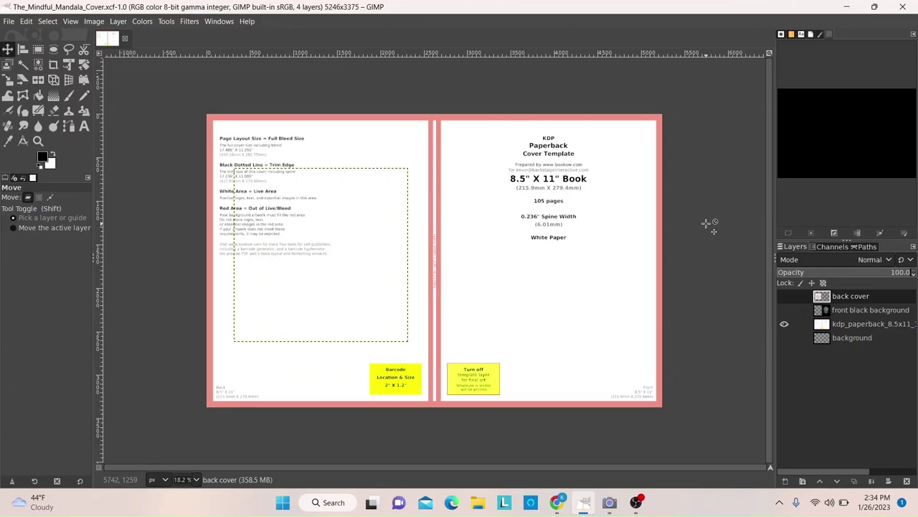
left_click_drag(784, 295, 784, 337)
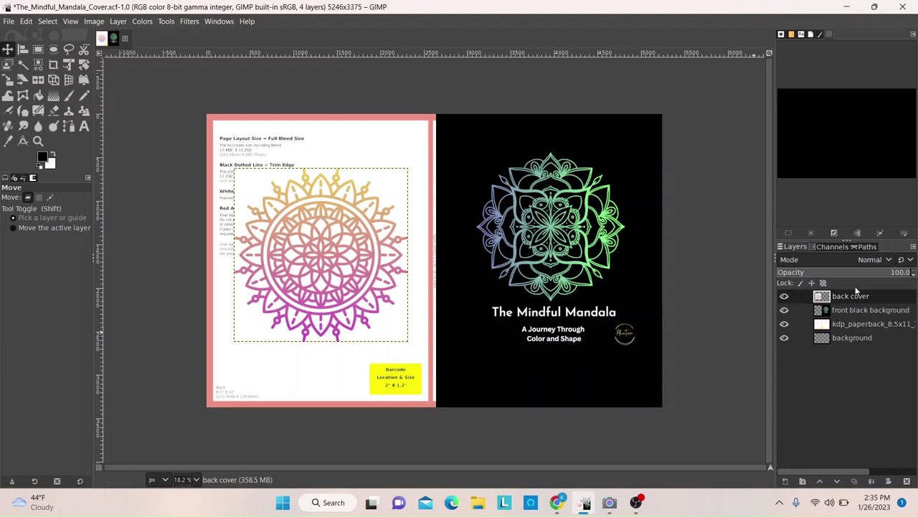
left_click(785, 296)
left_click(785, 324)
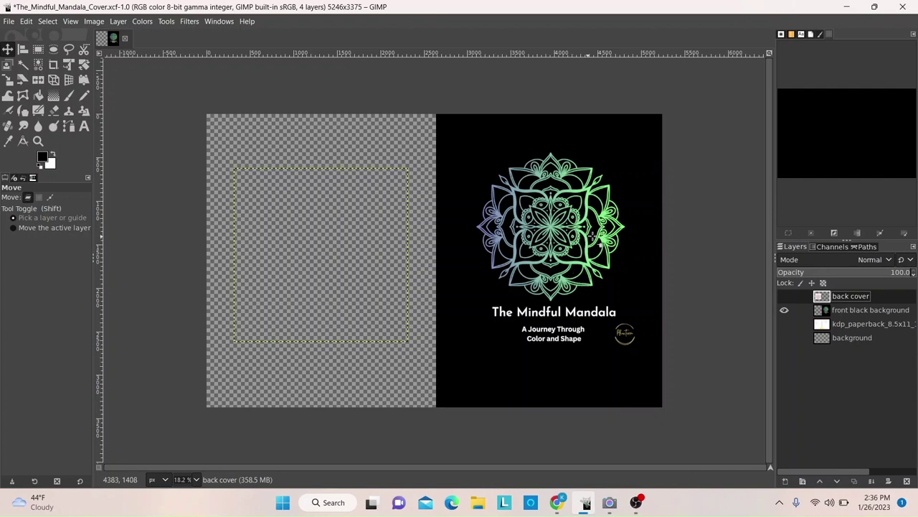
left_click(783, 310)
left_click(783, 296)
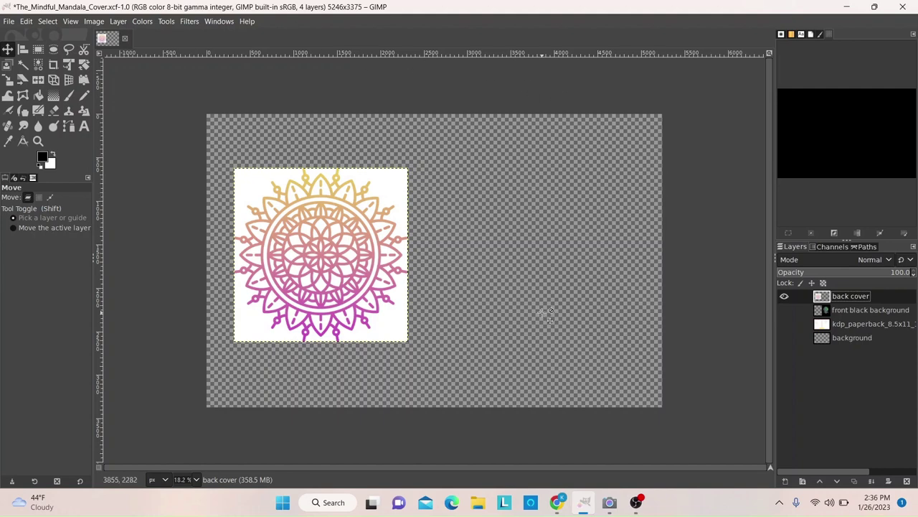
Turn all four cover layers back on after comparing front and back covers.
left_click(784, 295, "shift")
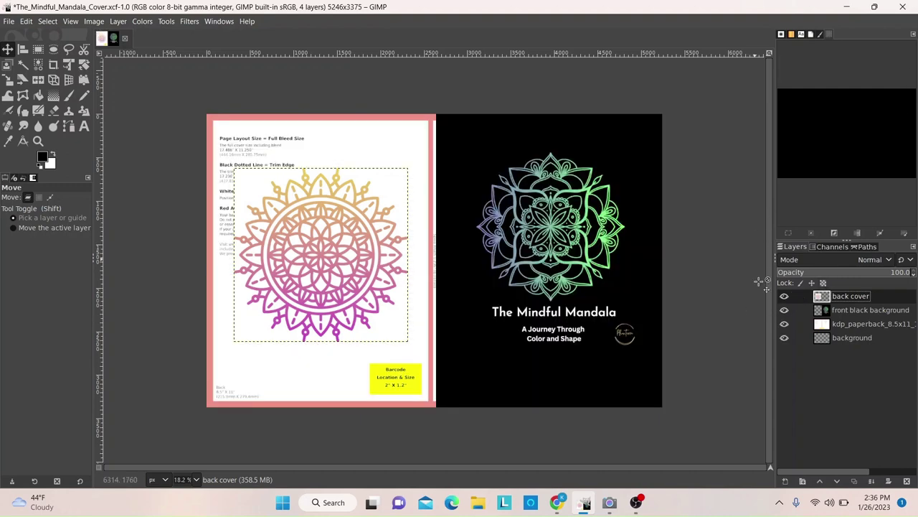
left_click(785, 297)
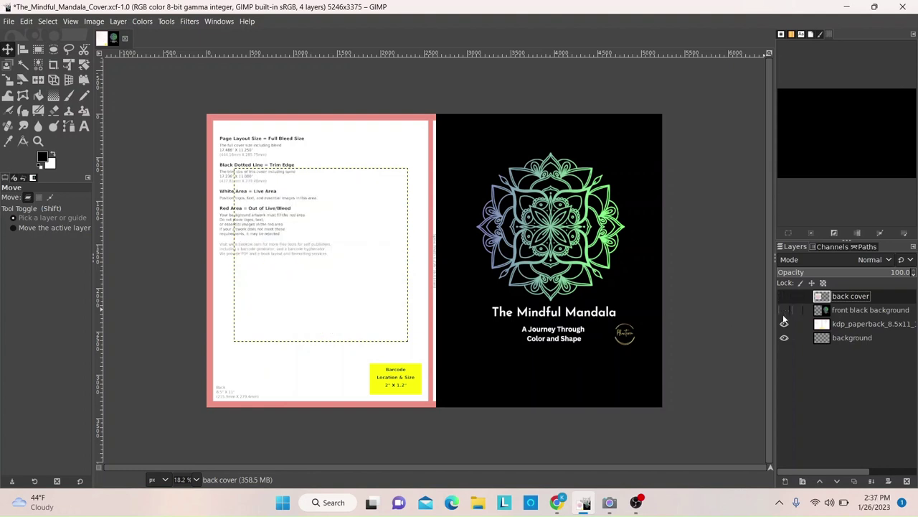
left_click(784, 310)
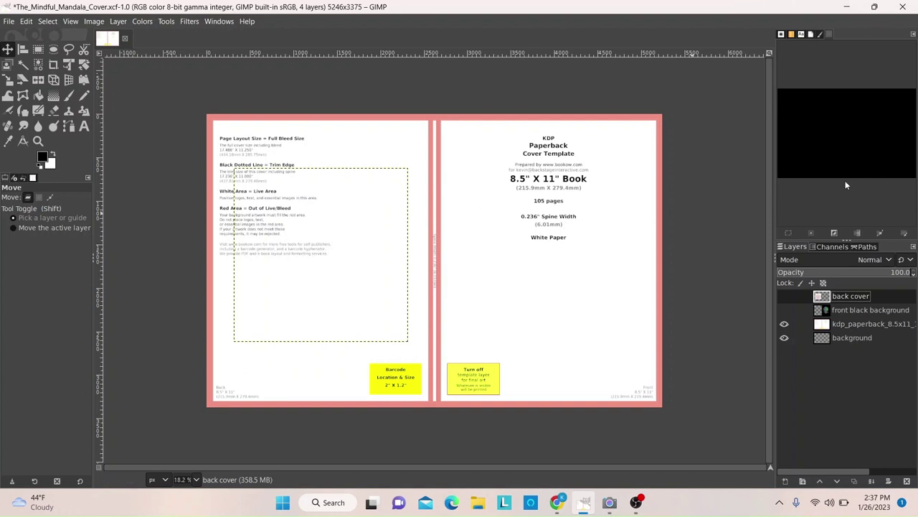
left_click(785, 310)
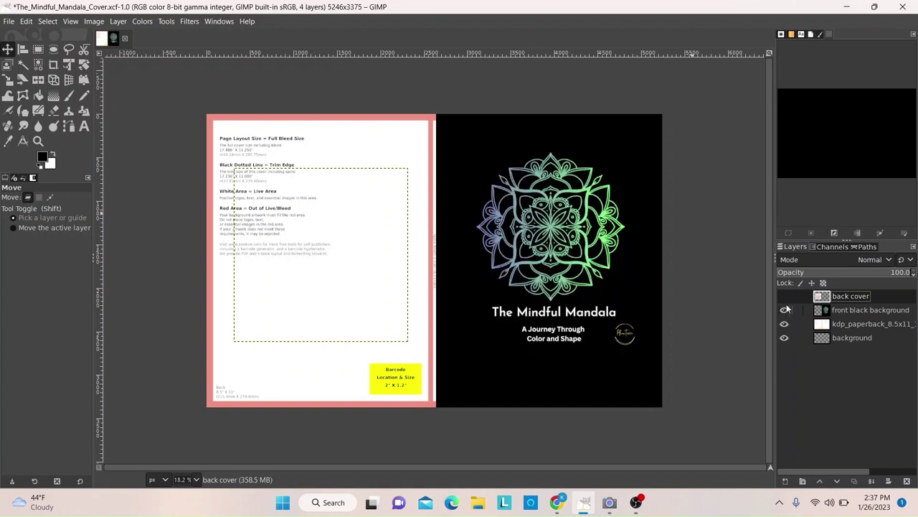
left_click(785, 297)
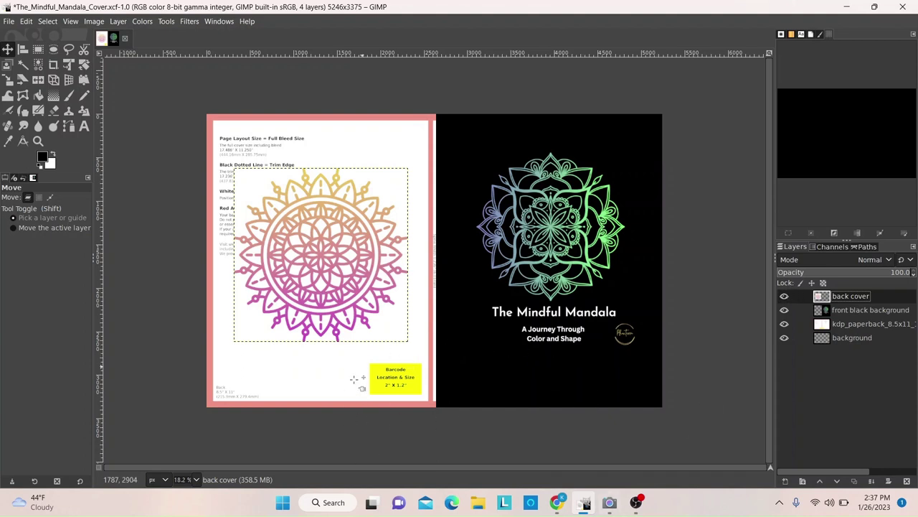
Open the cover's Export As dialog, then cancel it.
left_click(8, 23)
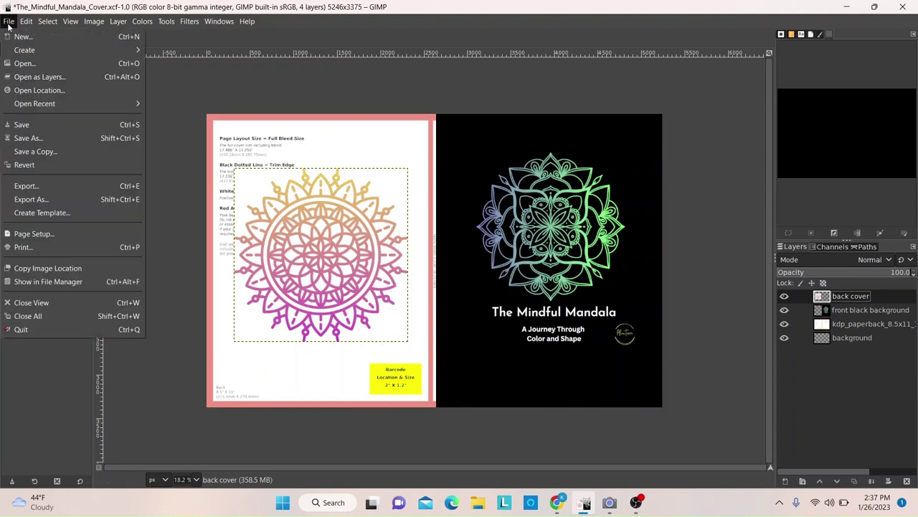
left_click(46, 199)
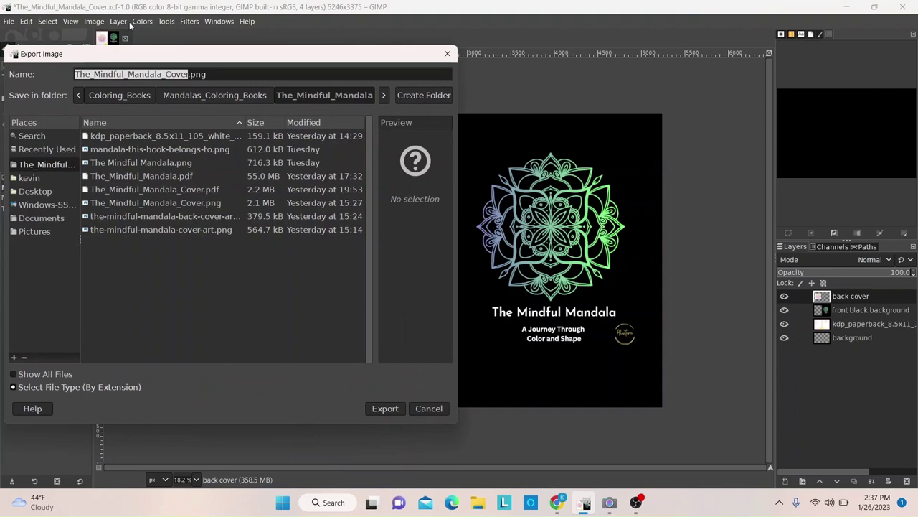
left_click(440, 407)
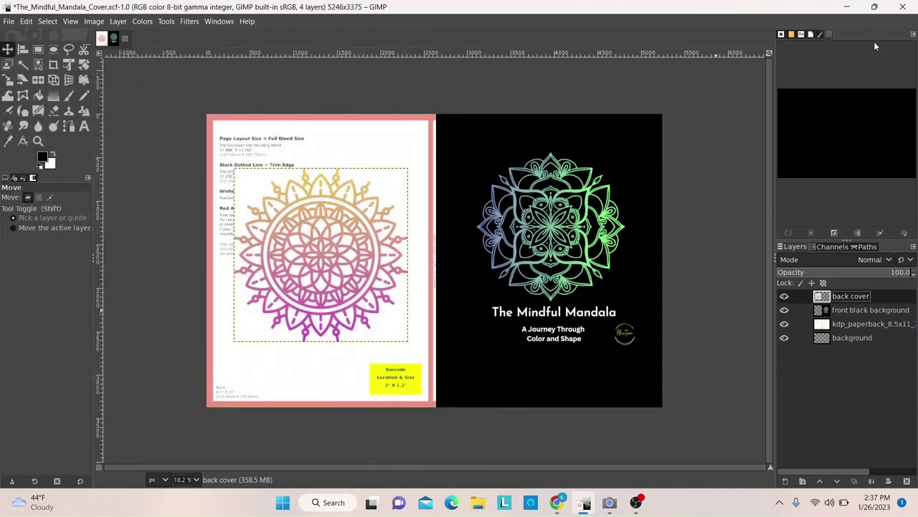
Search Google for 'png to pdf' and open Soda PDF's PNG to PDF converter.
left_click(849, 6)
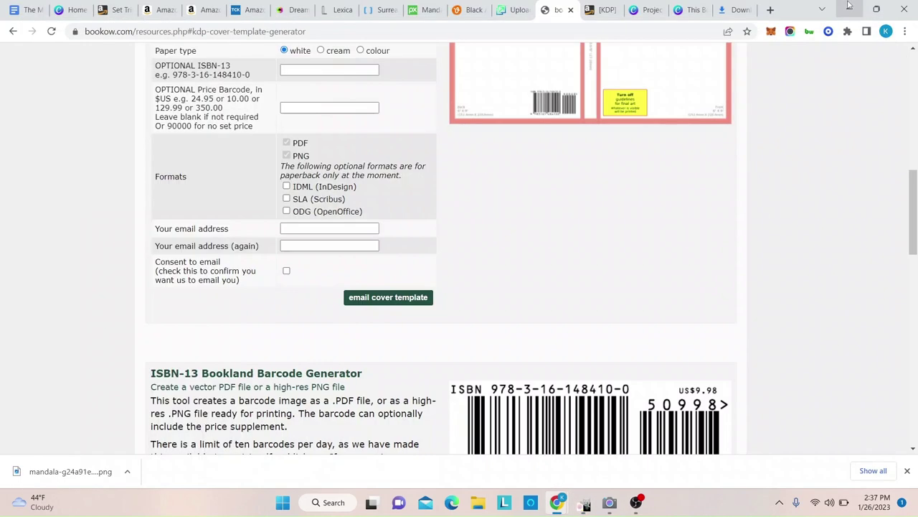
left_click(733, 10)
left_click(685, 31)
left_click(683, 29)
type("png")
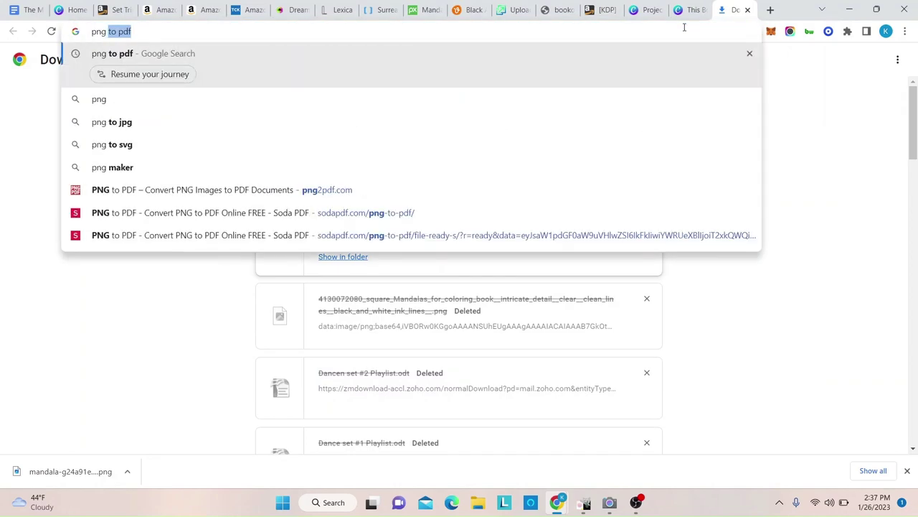
key("Return")
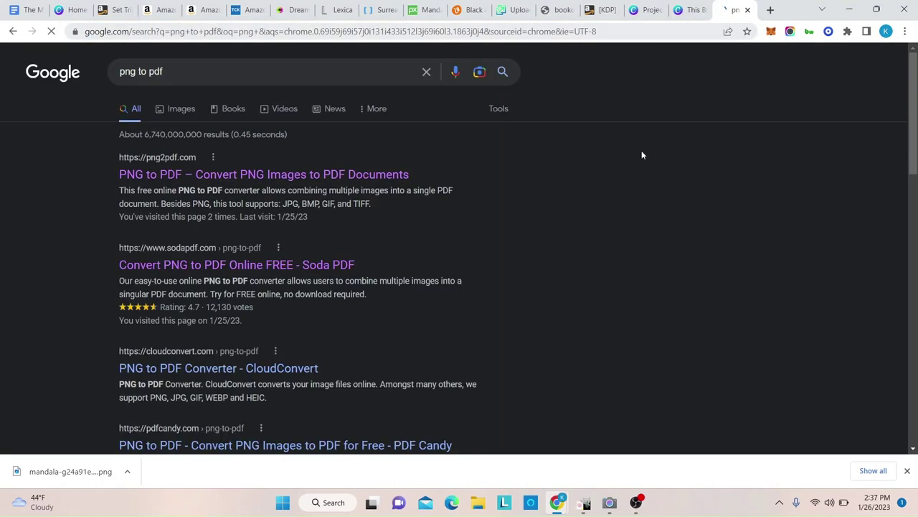
left_click(268, 174)
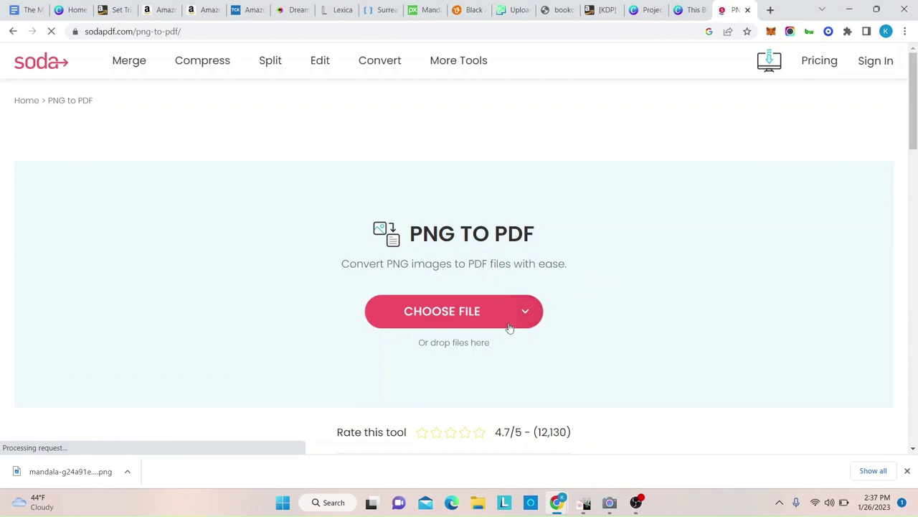
Close the file picker and the Google sign-in popup on Soda PDF's converter page.
left_click(437, 311)
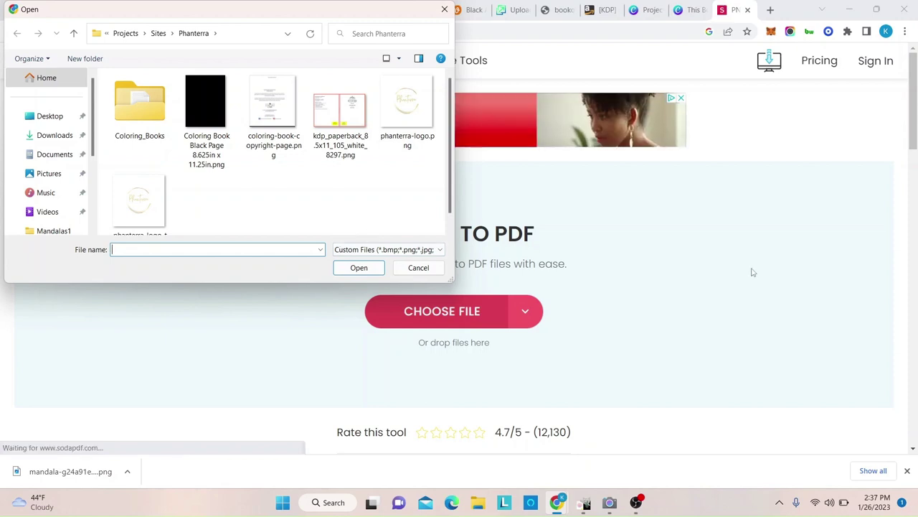
scroll(498, 303, "down", 2)
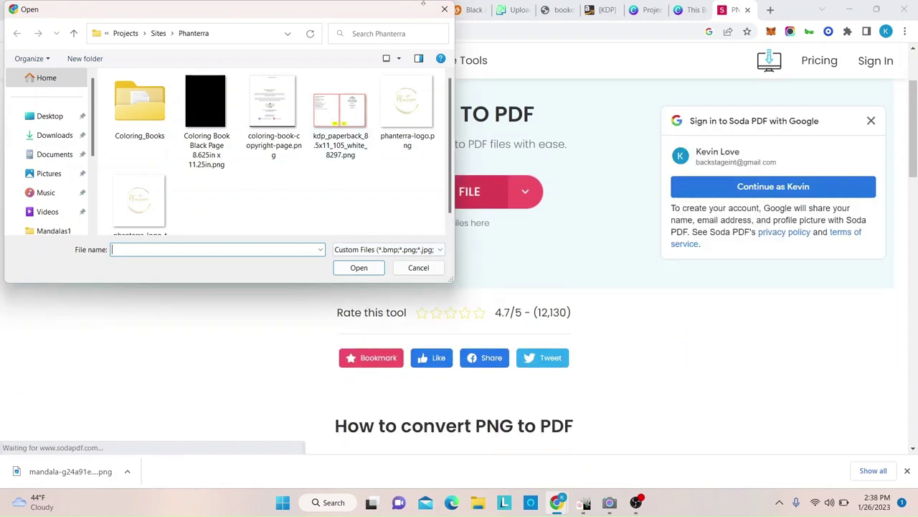
left_click(445, 9)
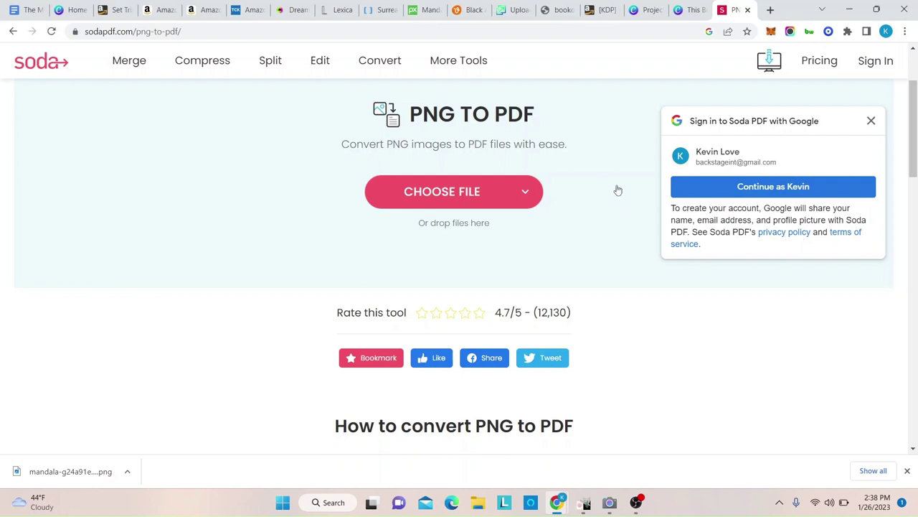
left_click(872, 121)
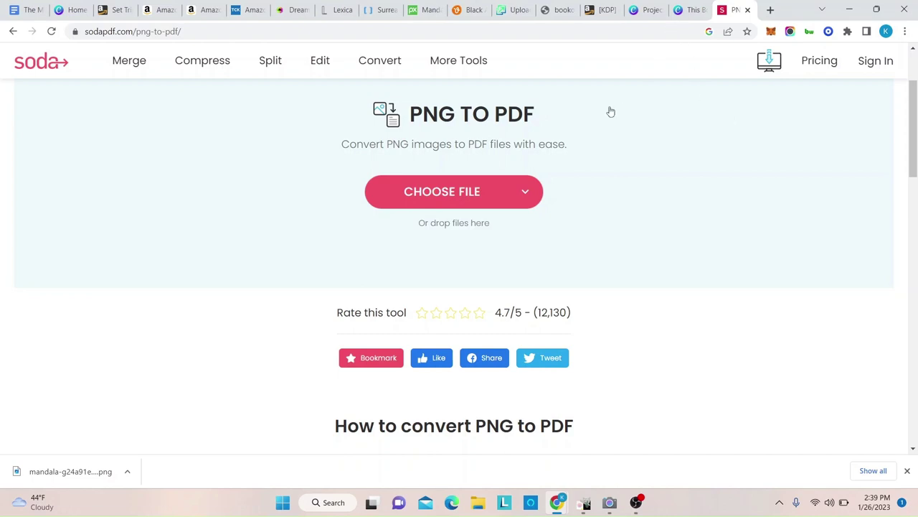
Switch to the KDP tab showing The Mindful Mandala's paperback details.
left_click(601, 9)
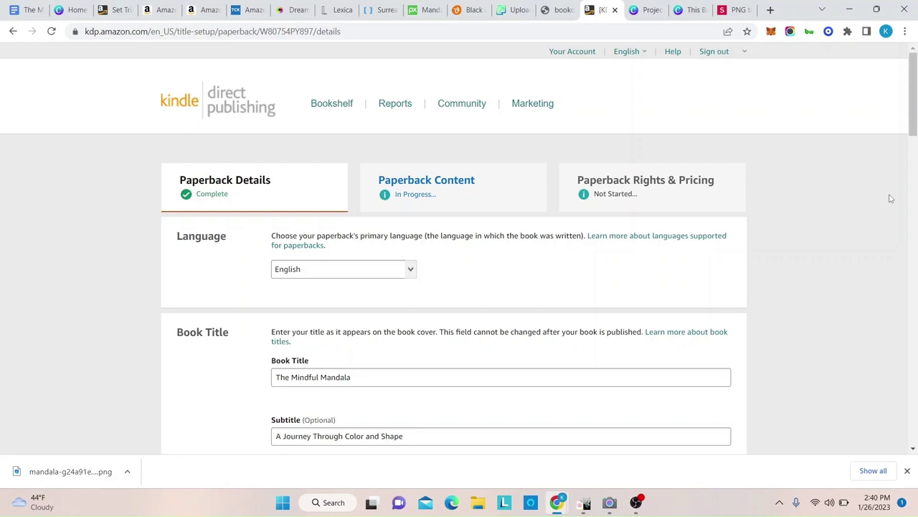
Review the title, subtitle and author name fields of The Mindful Mandala.
scroll(888, 198, "down", 1)
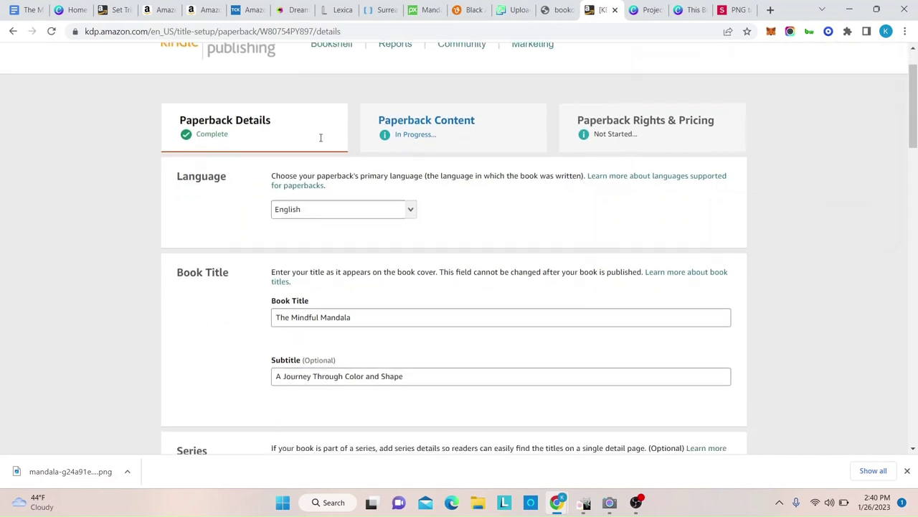
scroll(400, 192, "down", 3)
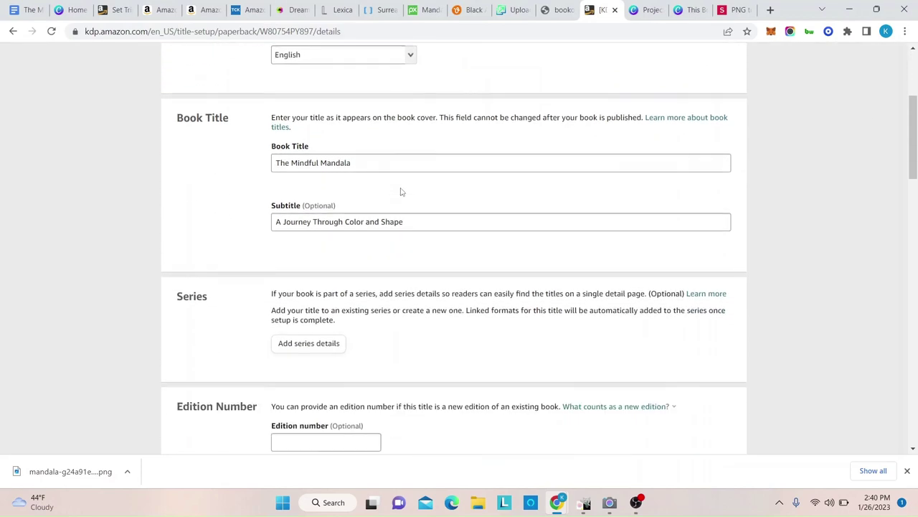
left_click_drag(356, 137, 227, 144)
left_click_drag(419, 198, 225, 172)
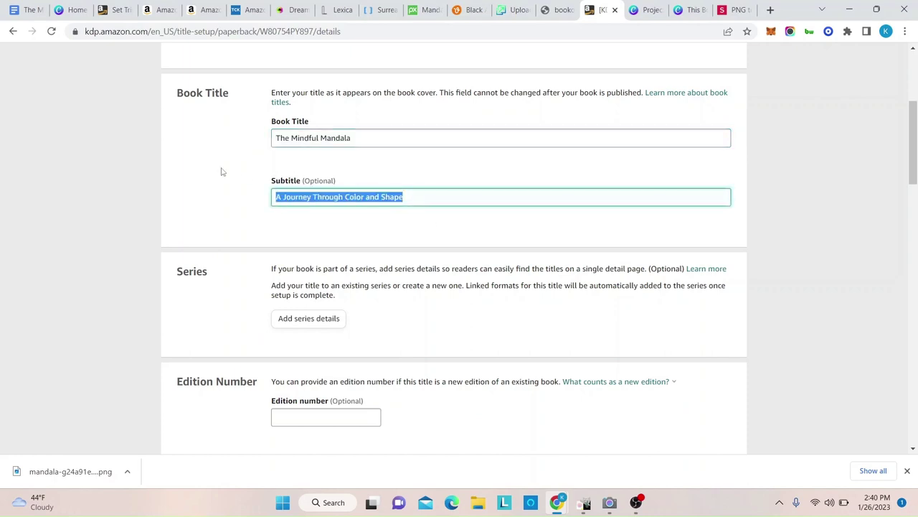
left_click(222, 172)
scroll(447, 246, "down", 1)
scroll(452, 241, "down", 3)
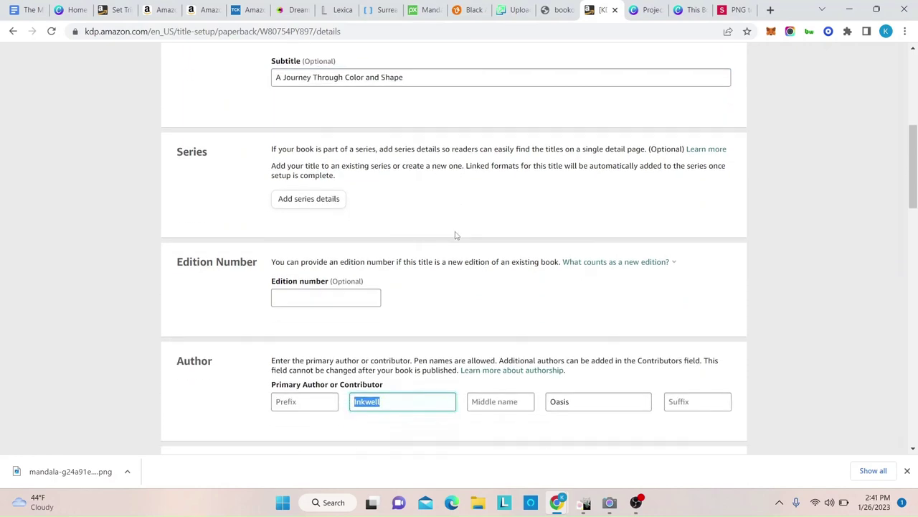
scroll(454, 235, "down", 1)
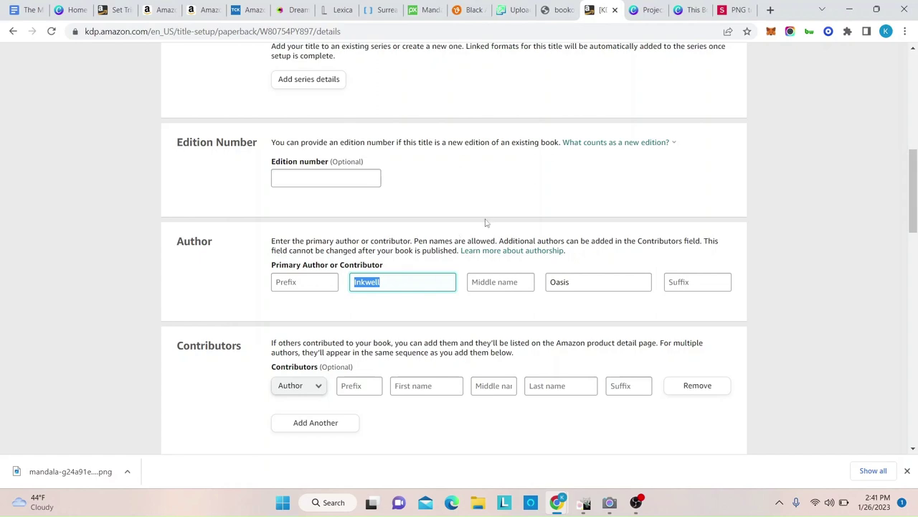
left_click(396, 281)
double_click(395, 281)
left_click(568, 282)
double_click(568, 282)
left_click(475, 306)
Scroll past description, keywords, categories and adult content, then Save and Continue.
scroll(475, 305, "down", 3)
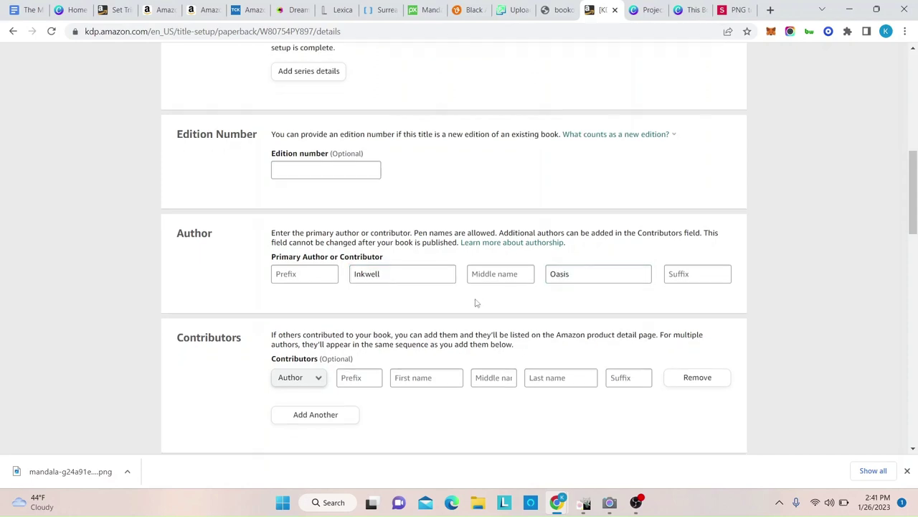
scroll(474, 302, "down", 3)
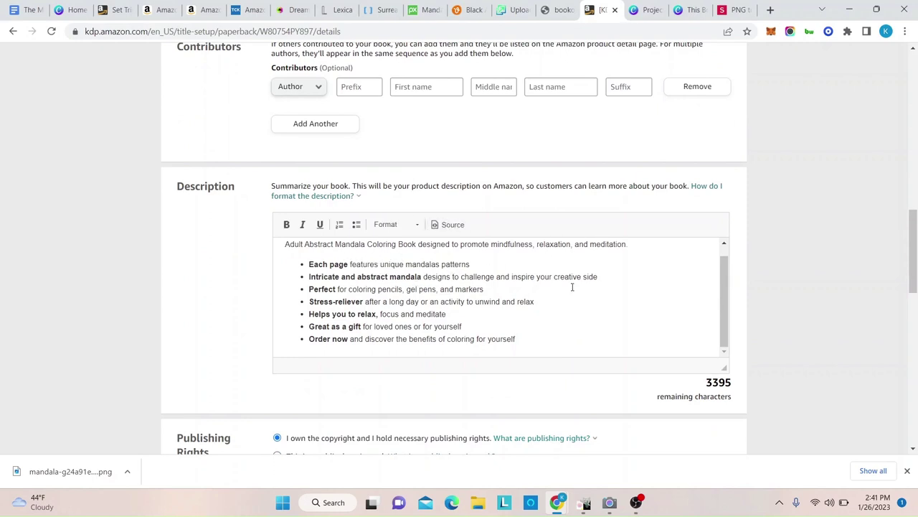
scroll(756, 356, "down", 3)
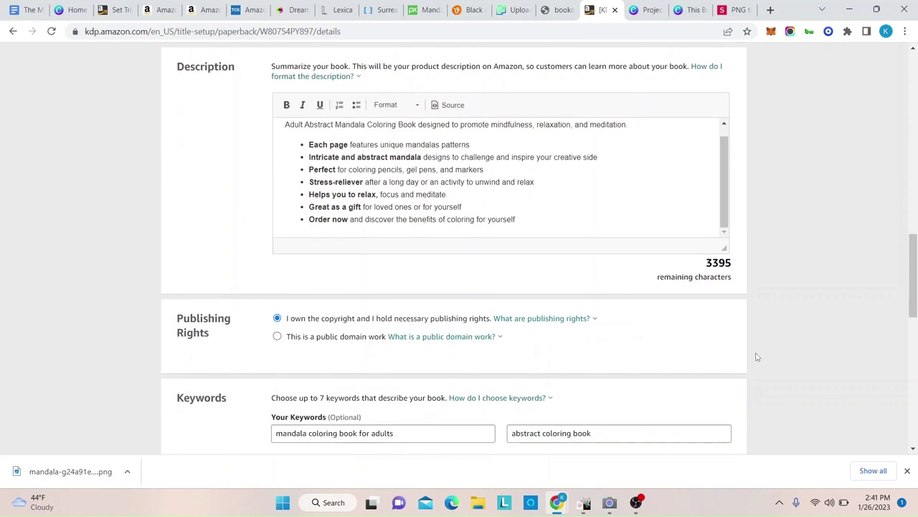
scroll(756, 357, "down", 3)
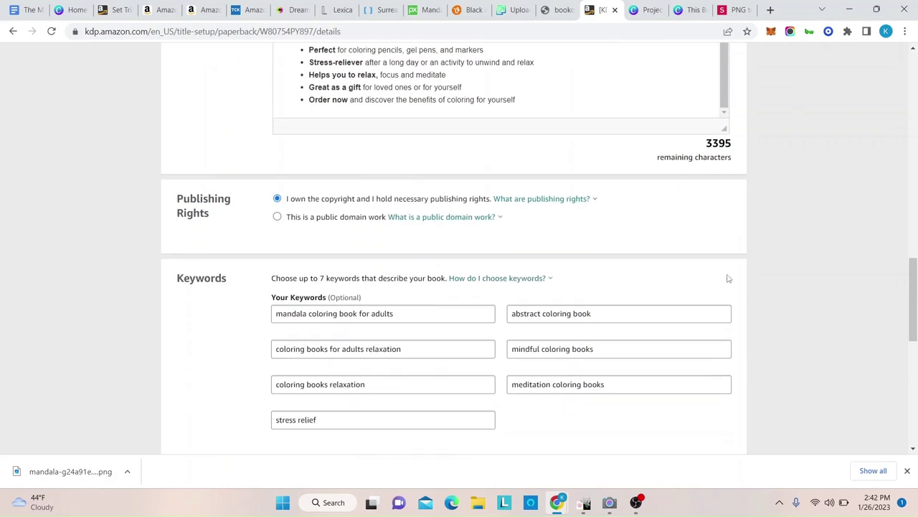
scroll(403, 261, "down", 3)
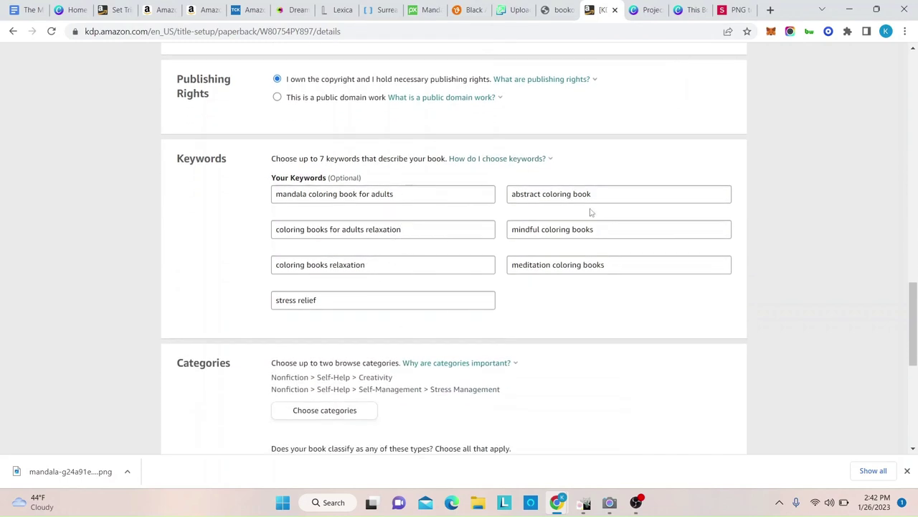
scroll(663, 369, "down", 5)
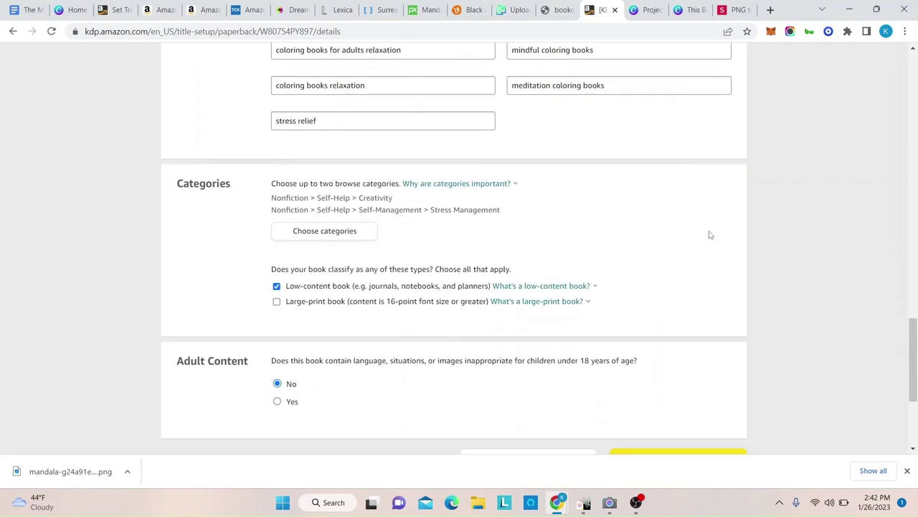
scroll(454, 234, "down", 5)
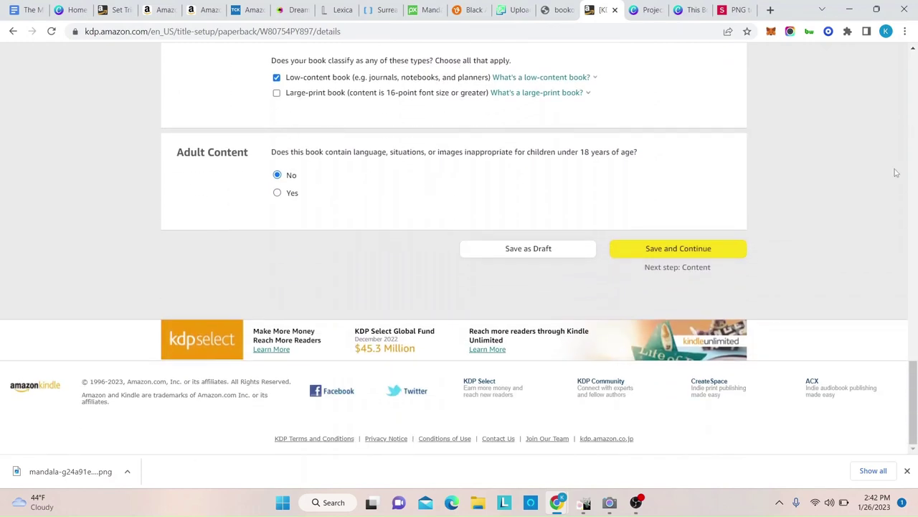
left_click(666, 248)
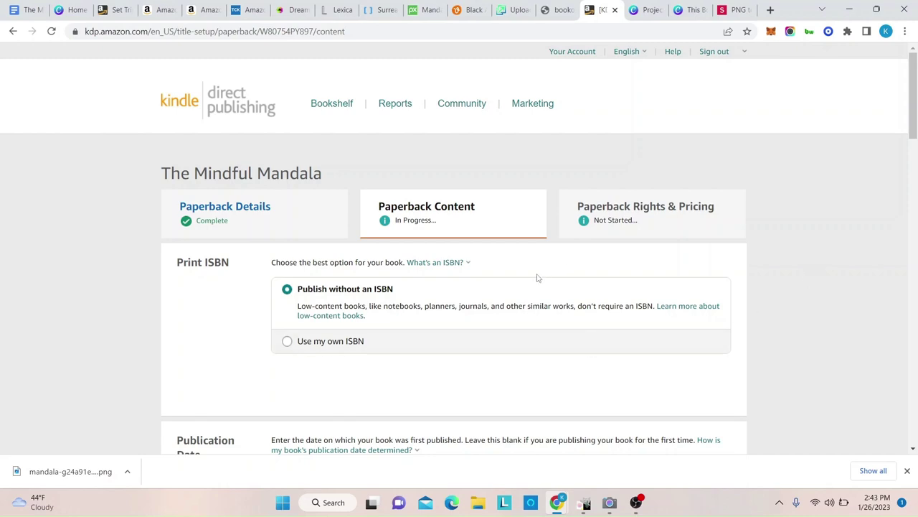
Scroll past Print ISBN, Print Options and the uploaded manuscript and cover sections.
scroll(438, 315, "down", 1)
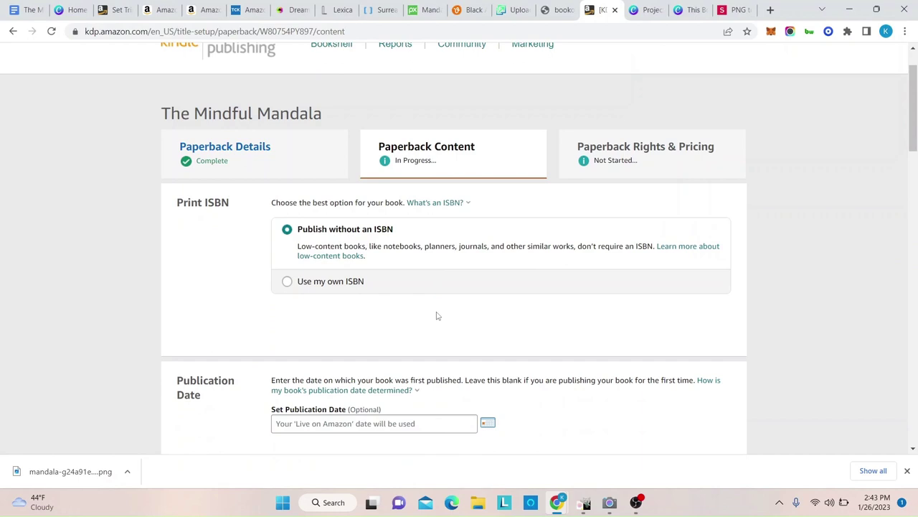
scroll(438, 316, "down", 2)
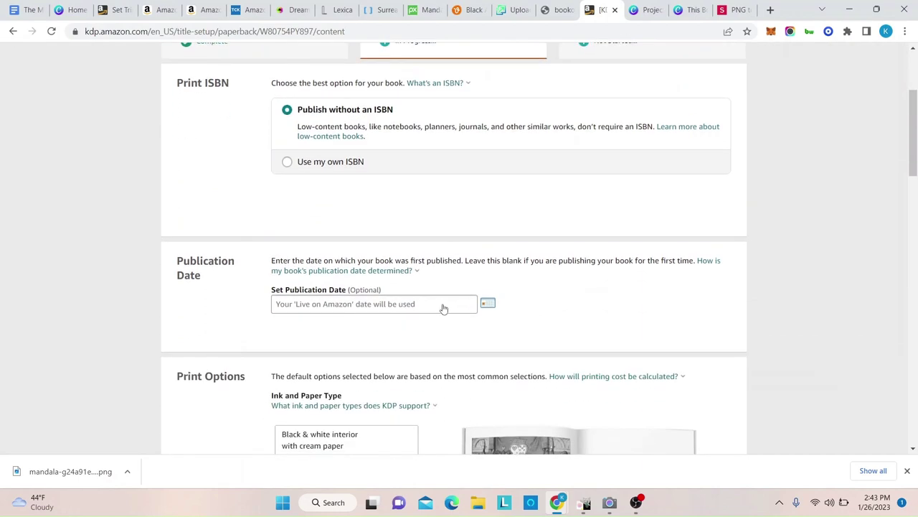
scroll(431, 313, "down", 1)
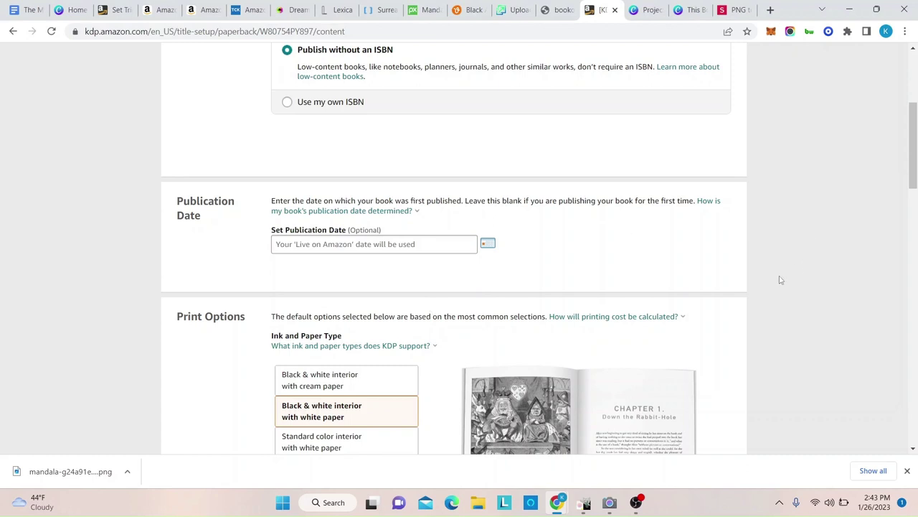
scroll(779, 282, "down", 2)
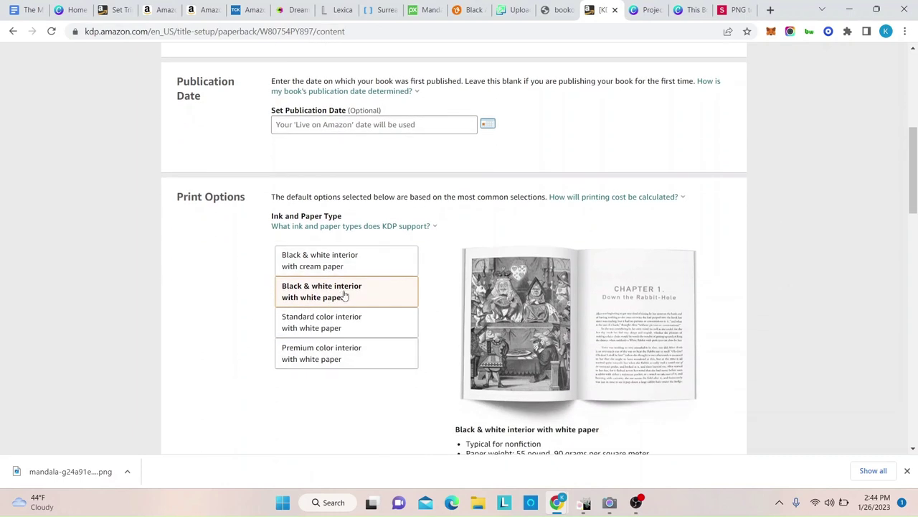
scroll(843, 359, "down", 3)
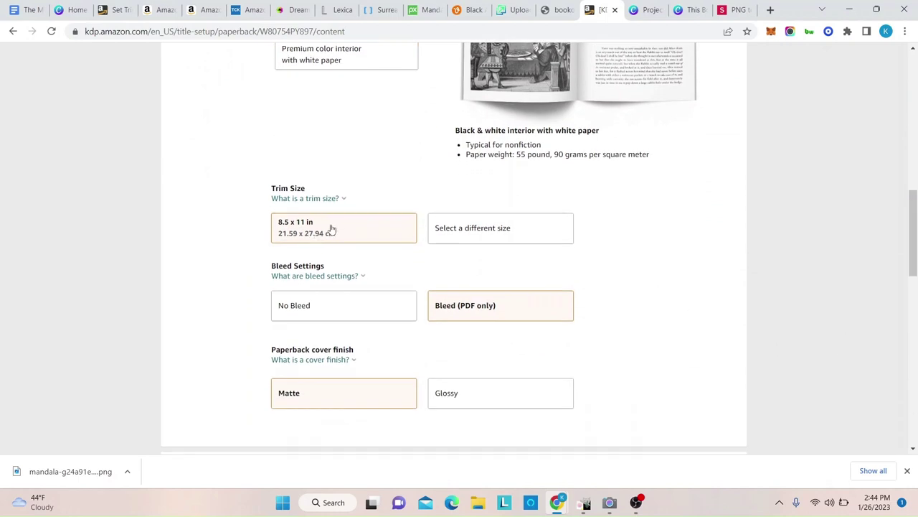
scroll(712, 286, "down", 2)
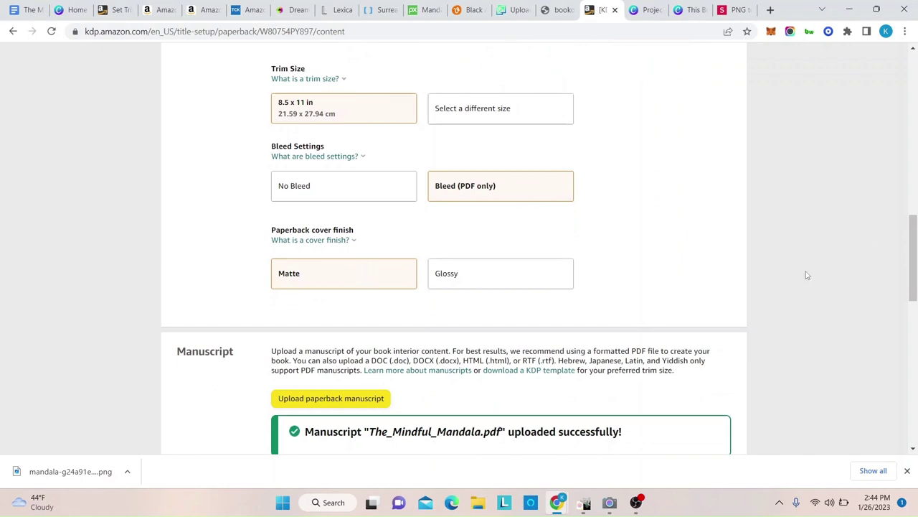
scroll(806, 275, "down", 4)
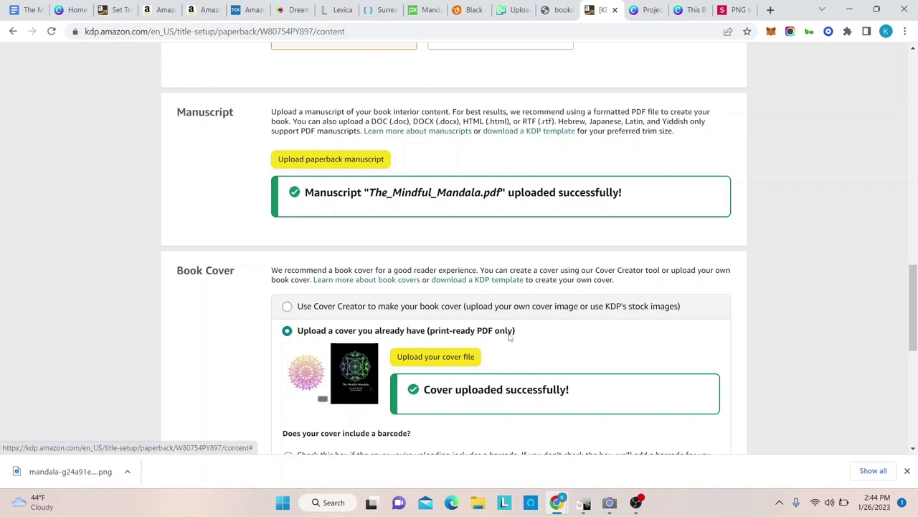
scroll(524, 373, "down", 1)
scroll(525, 373, "down", 2)
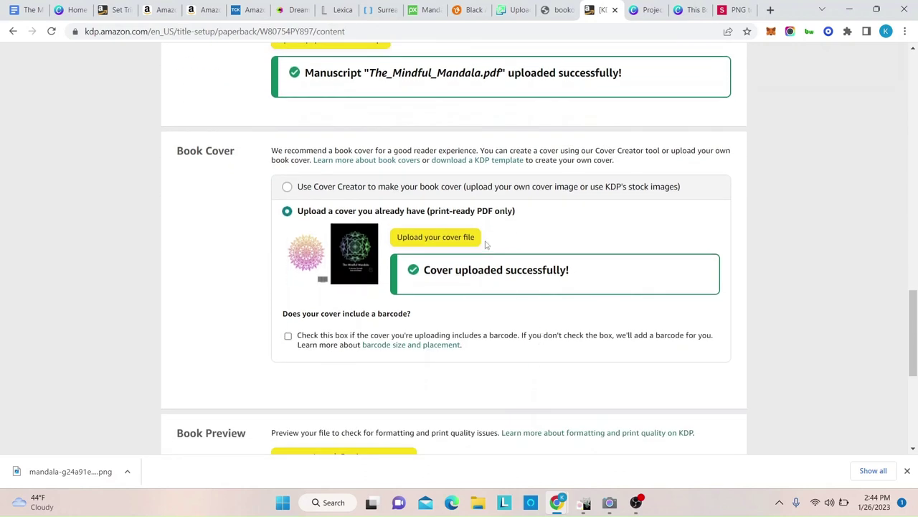
scroll(482, 289, "down", 2)
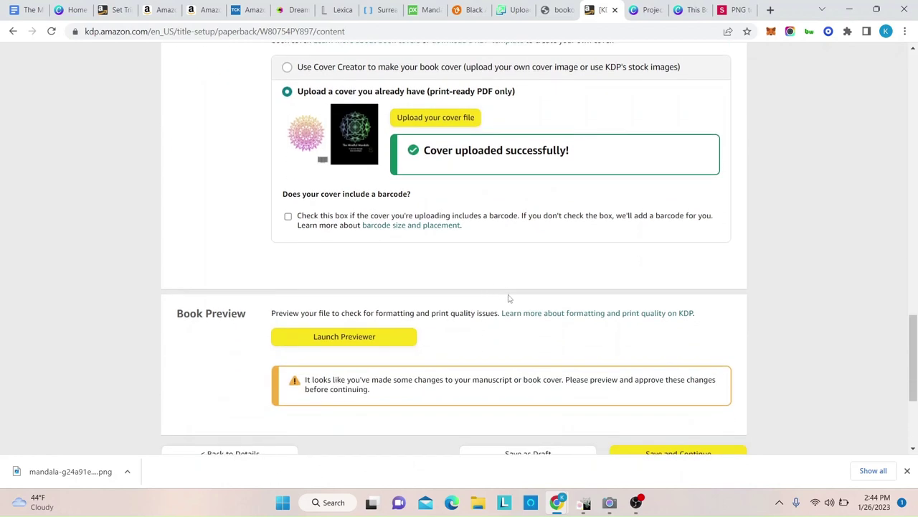
scroll(506, 320, "down", 1)
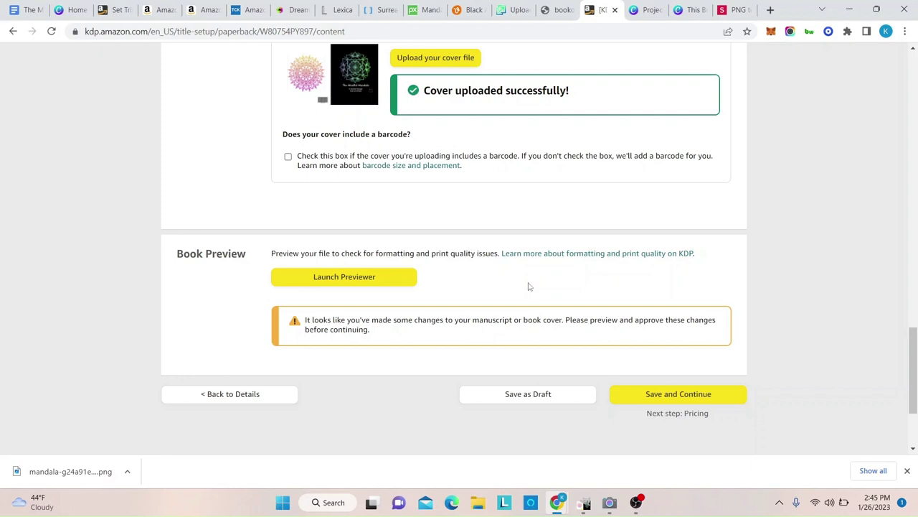
Launch the KDP Print Previewer for The Mindful Mandala.
left_click(351, 279)
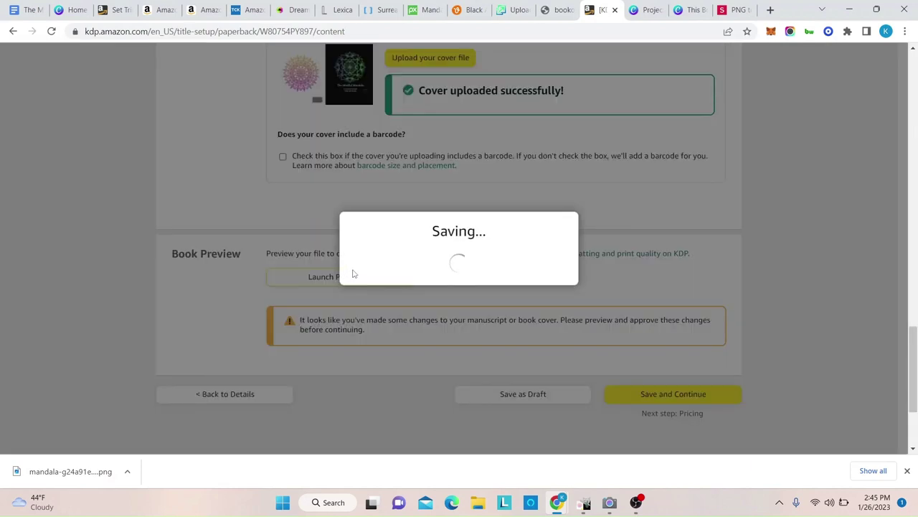